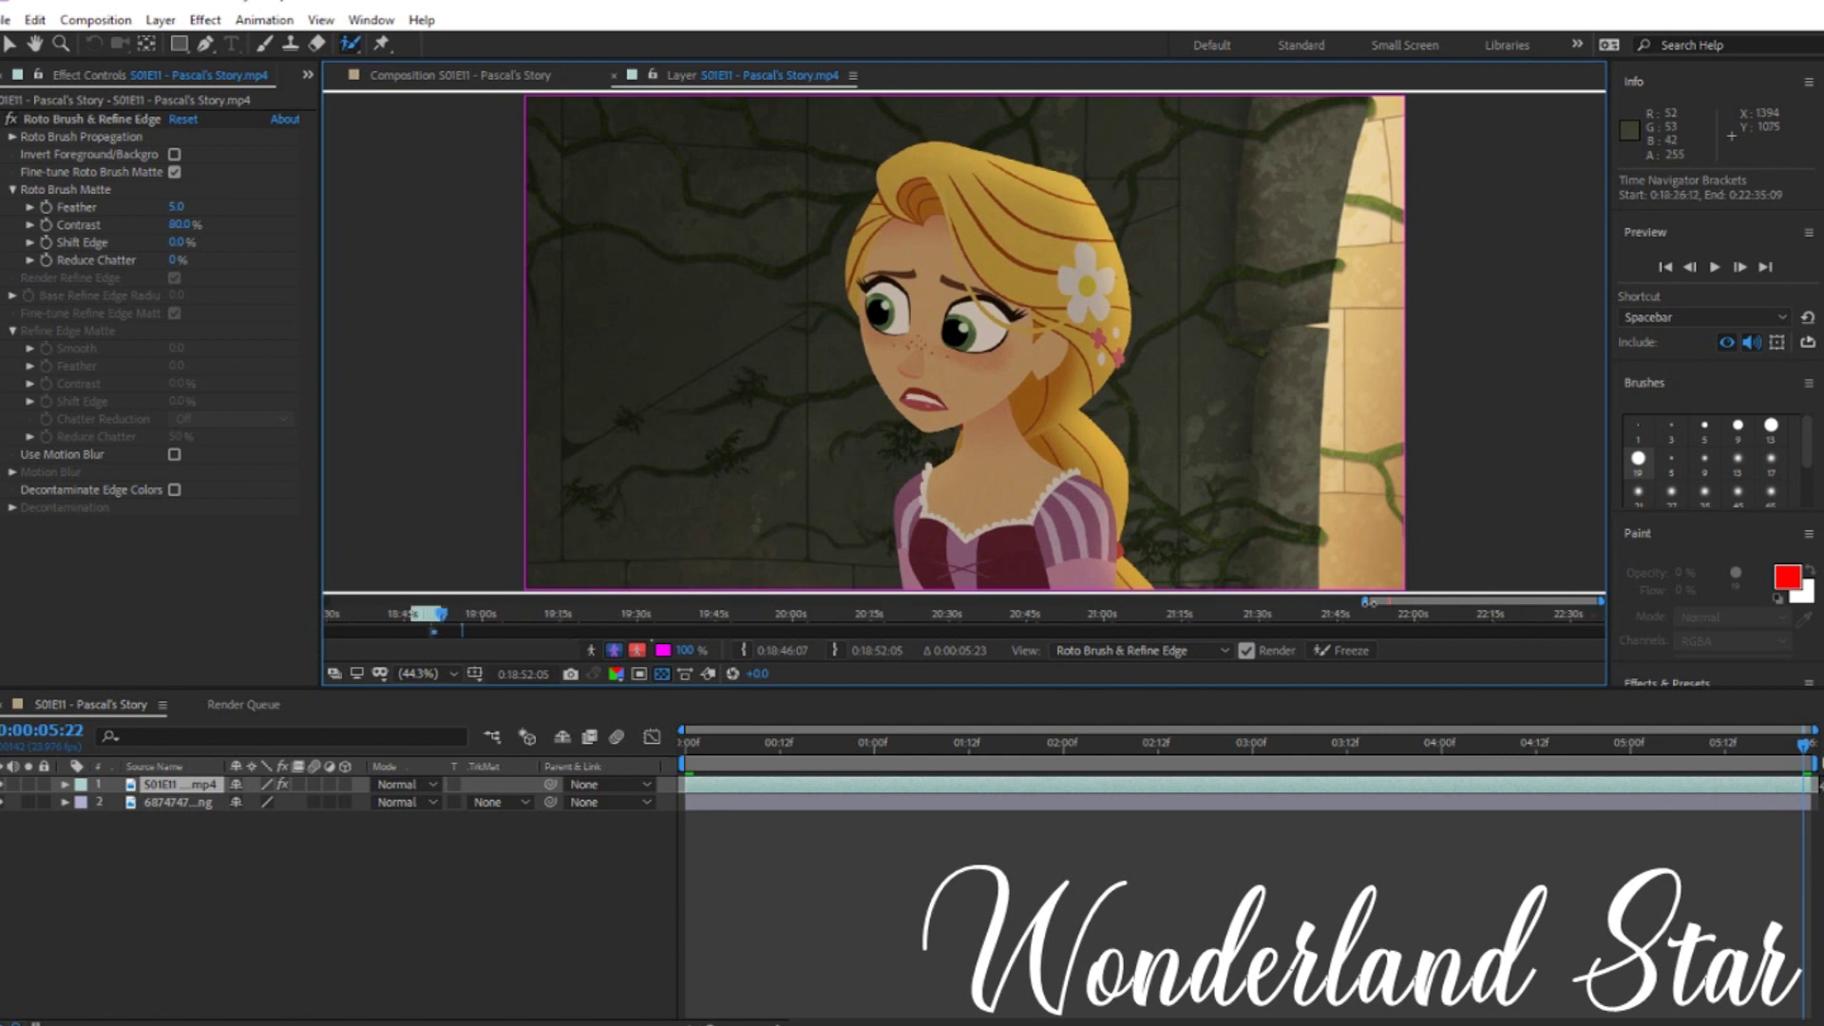
Step: Return to the composition view and show its transparency grid behind the cutout character
drag(1602, 601, 1401, 630)
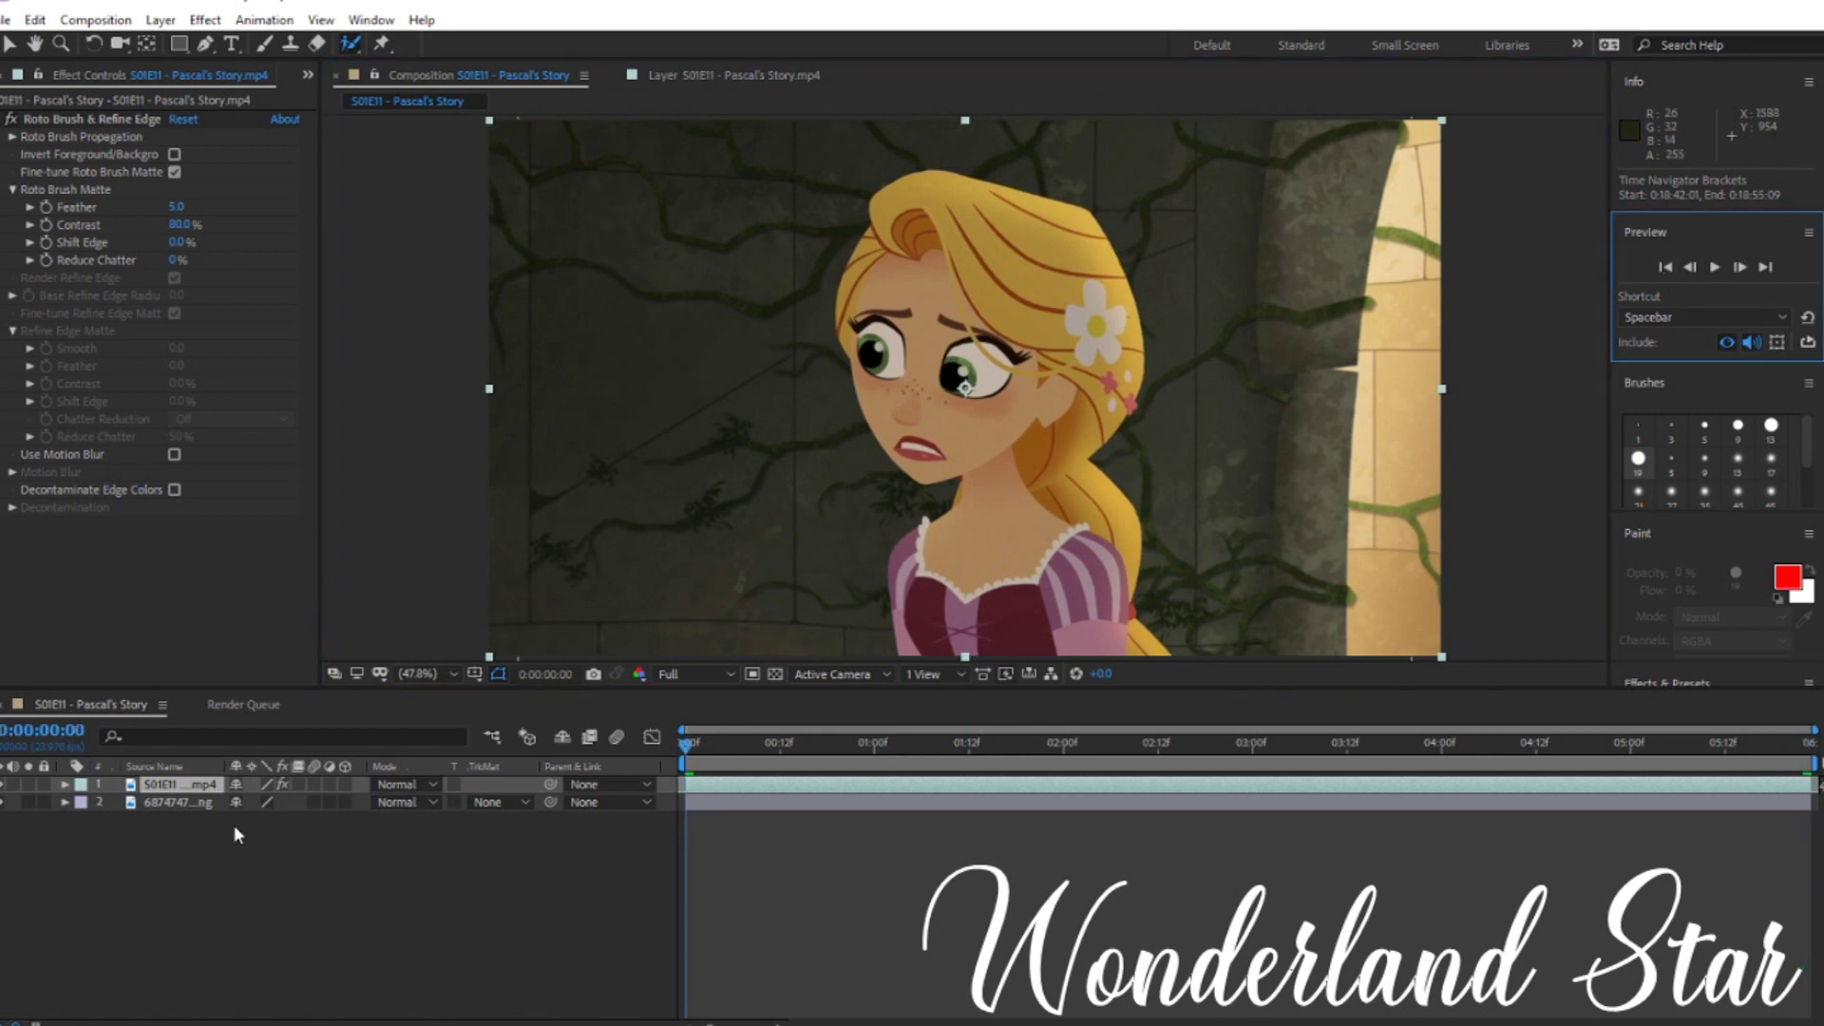
double_click(699, 781)
click(484, 79)
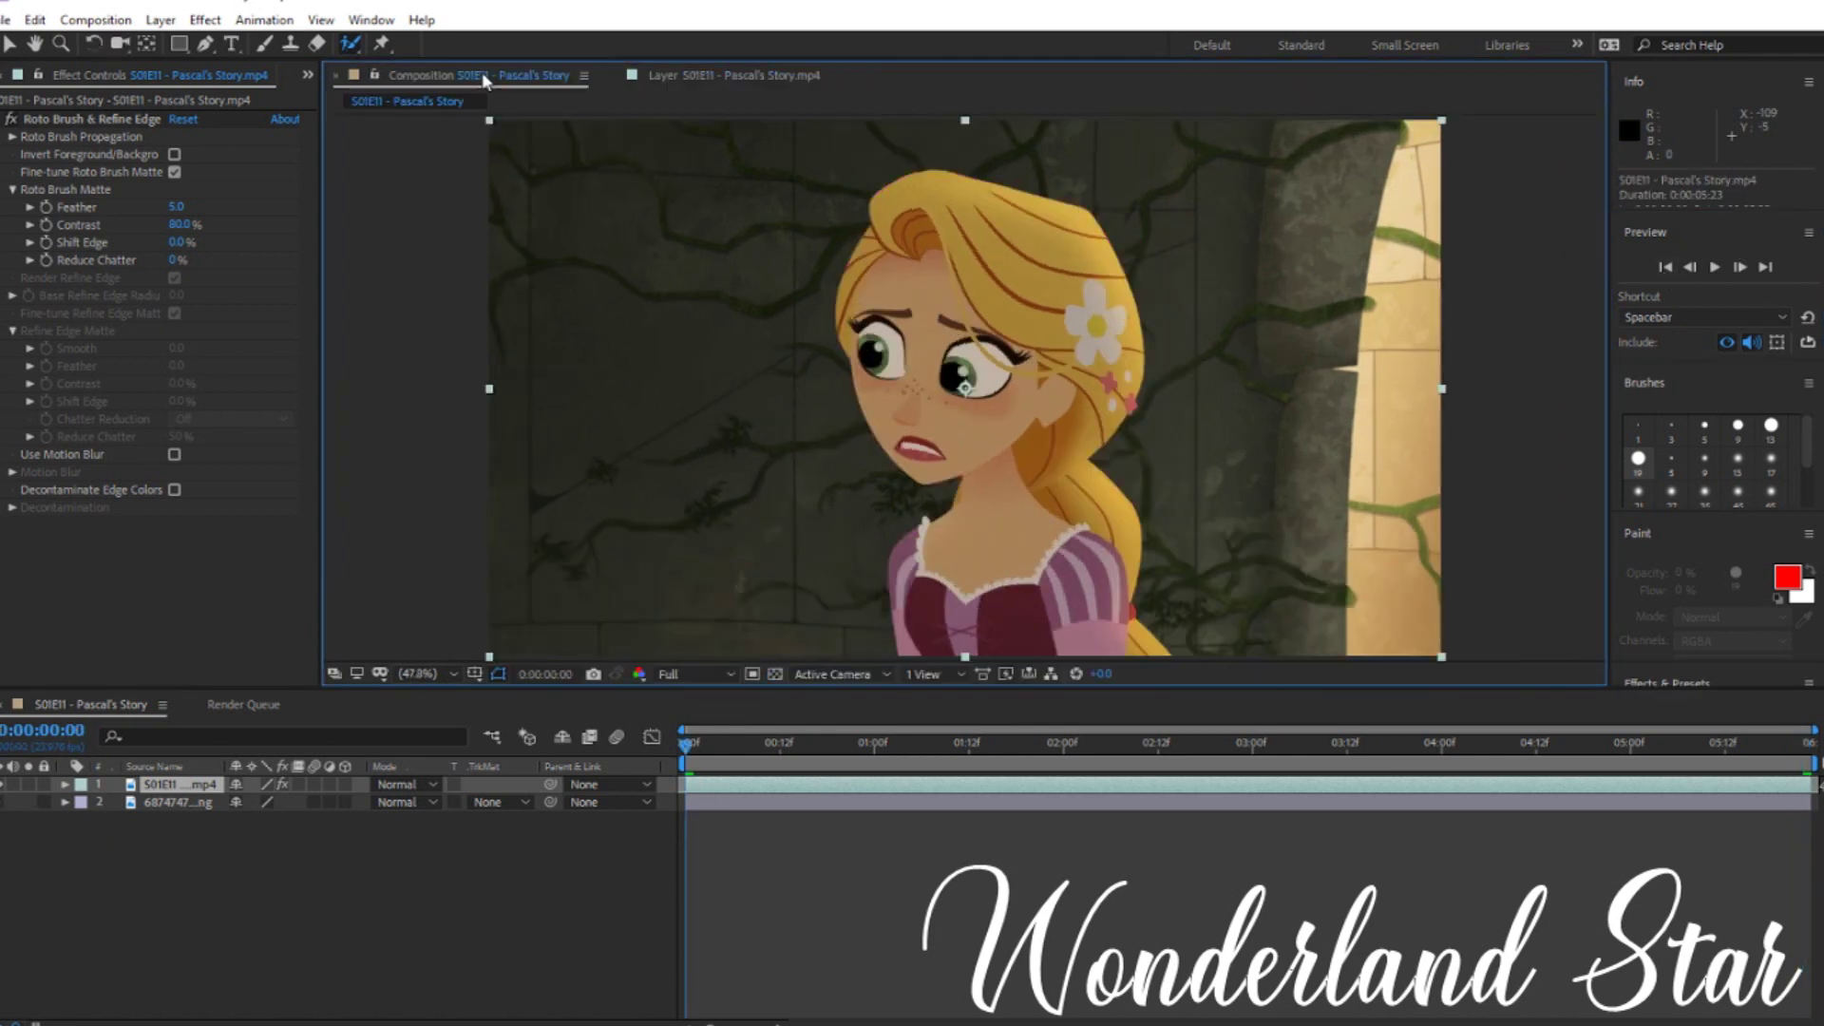
click(775, 673)
Step: Play the cutout in the composition and step back and forth through its early frames to inspect the edges
click(1742, 268)
click(1744, 265)
key(space)
key(space)
click(1688, 269)
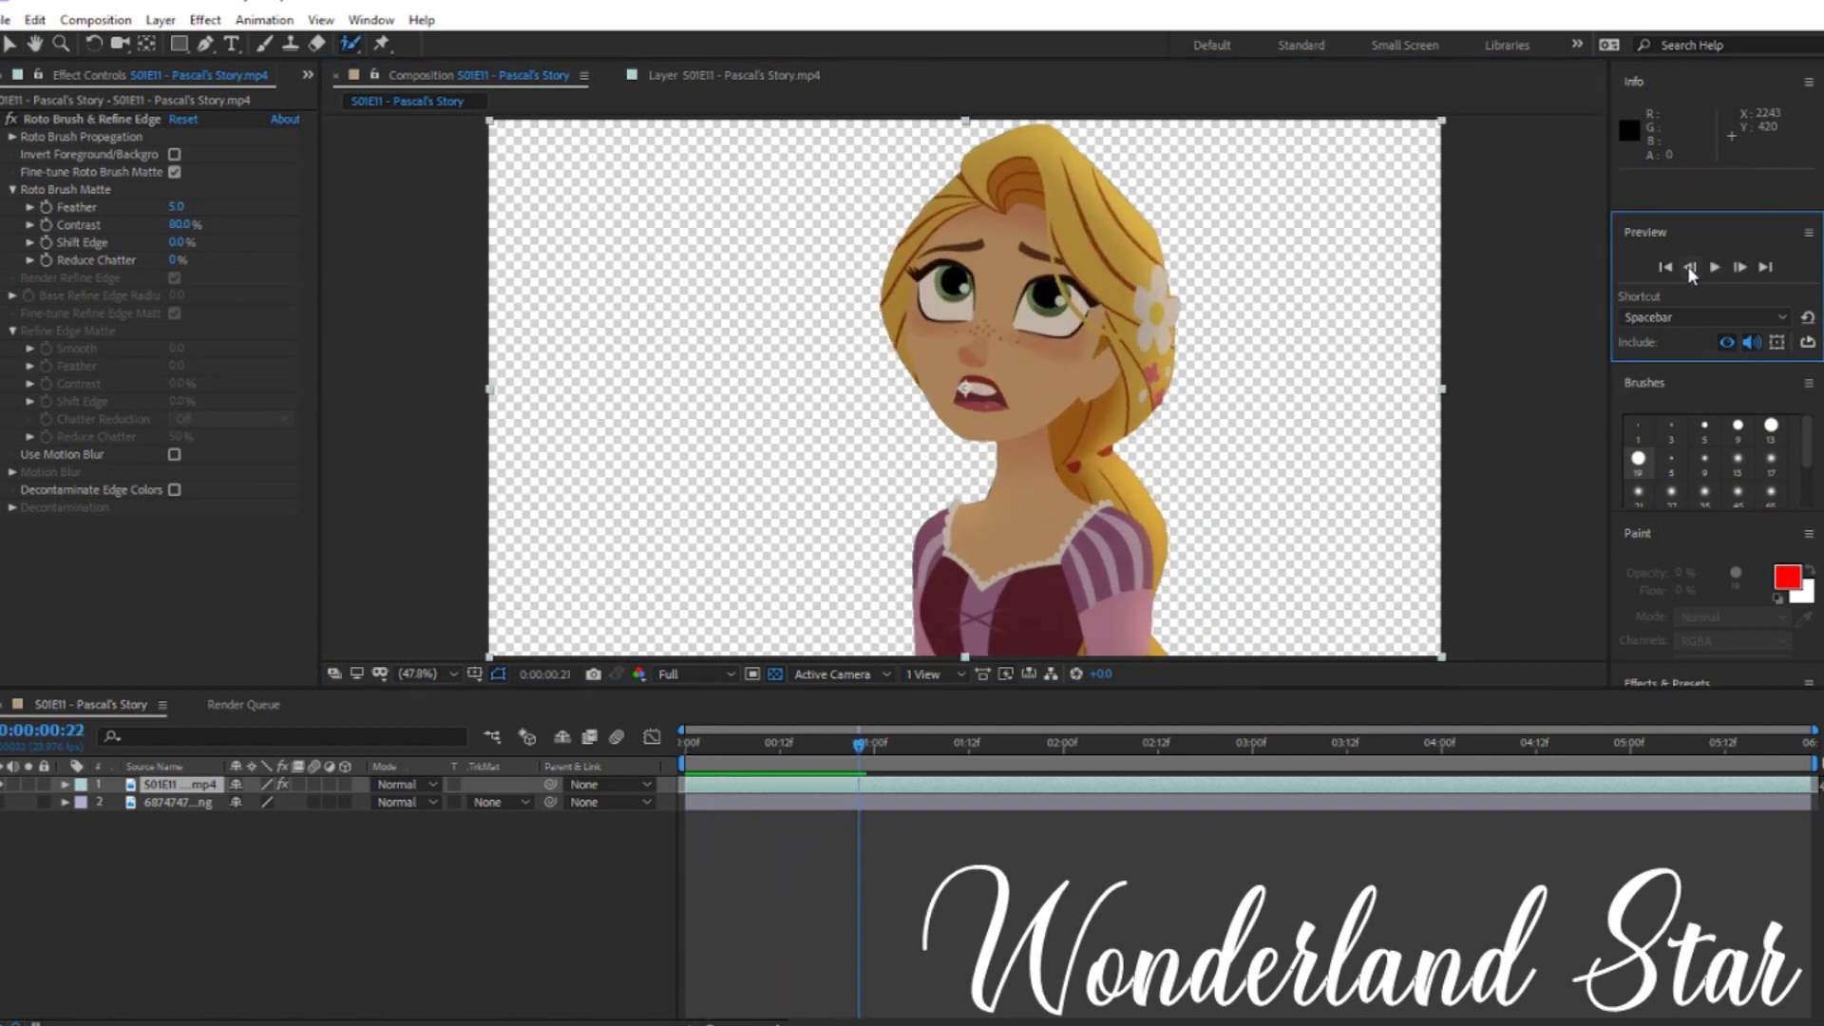
click(1690, 270)
click(1745, 269)
click(1742, 270)
Step: Open the footage layer in its own view and play and step through frames to check the Roto Brush outline
double_click(814, 785)
key(space)
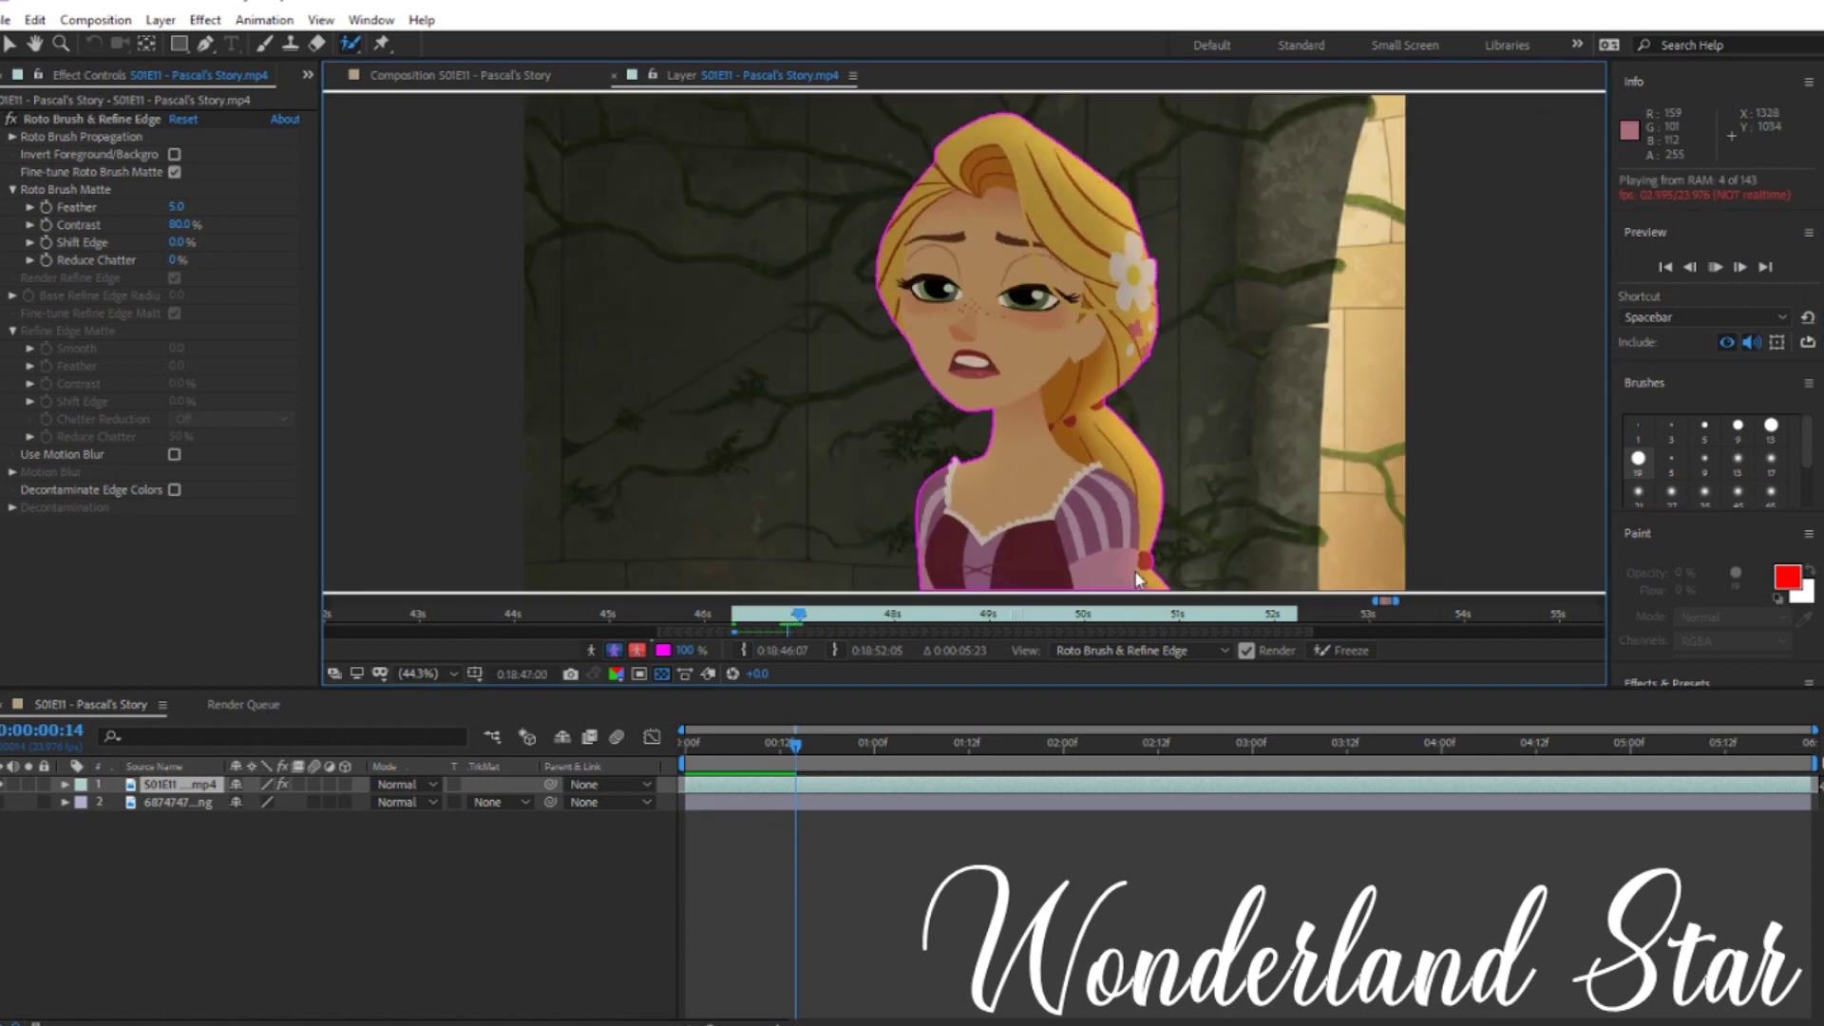
click(1743, 268)
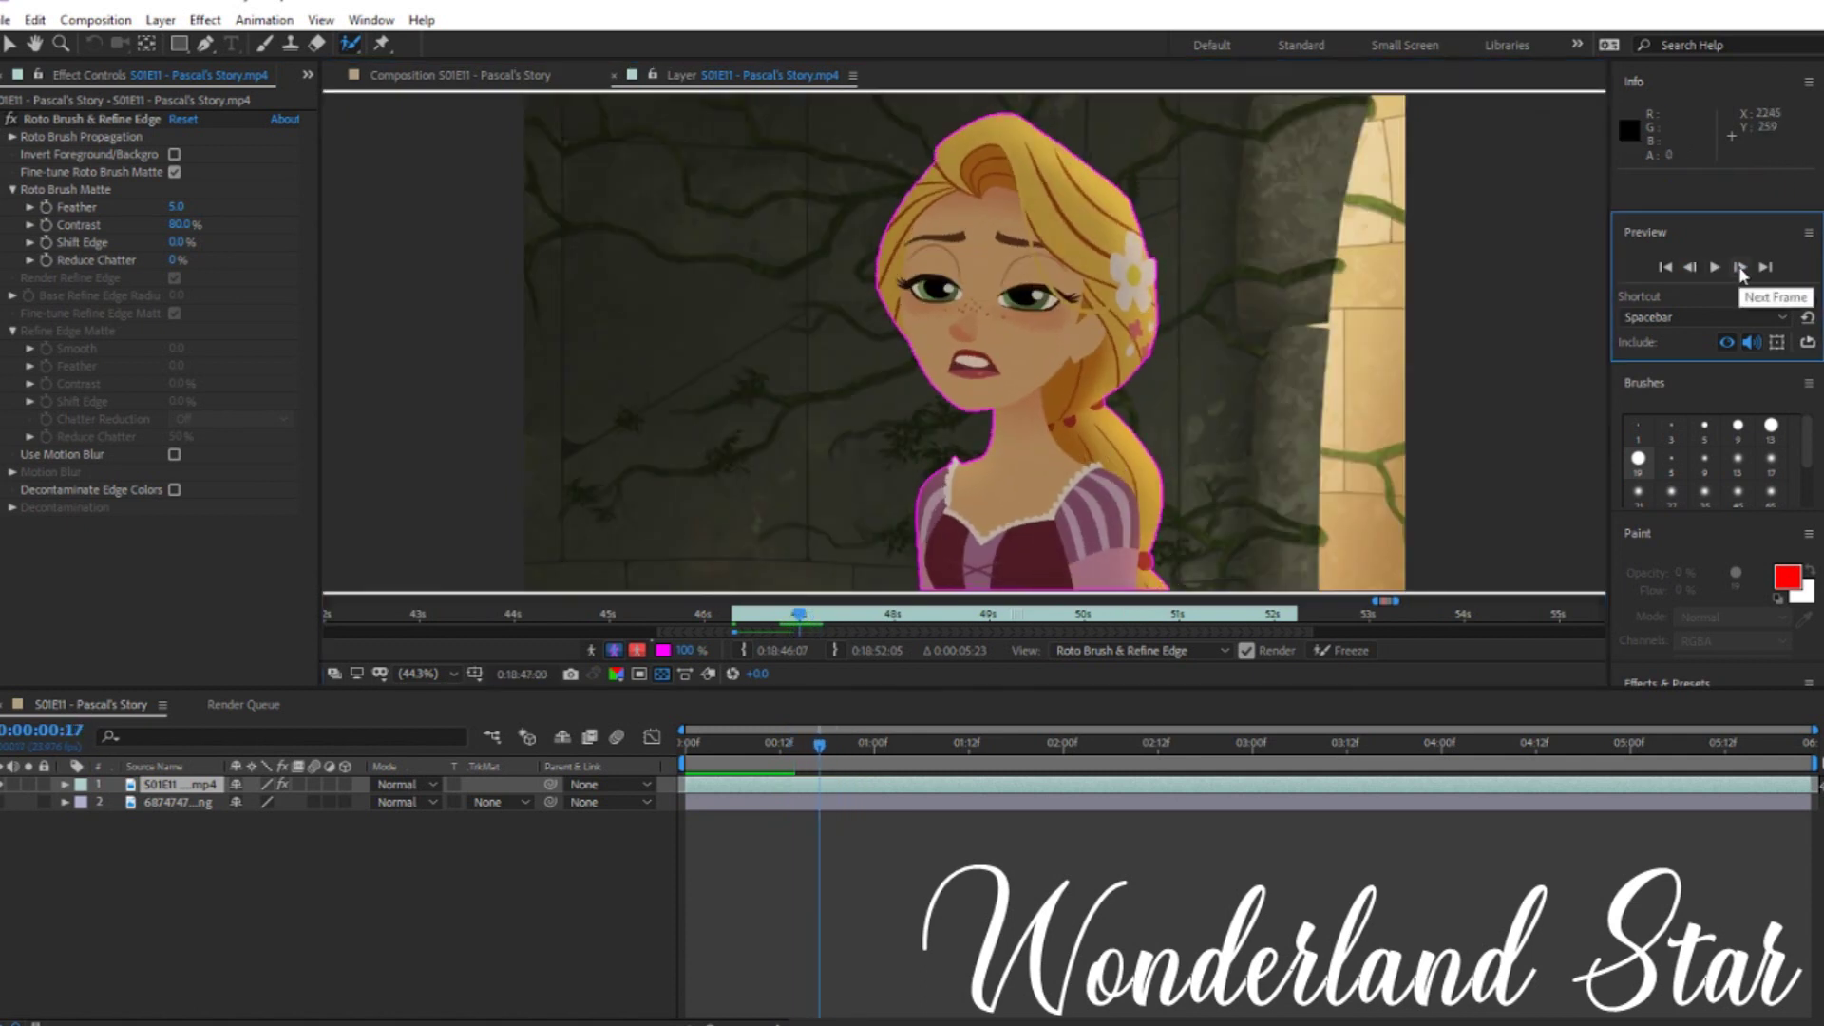
key(space)
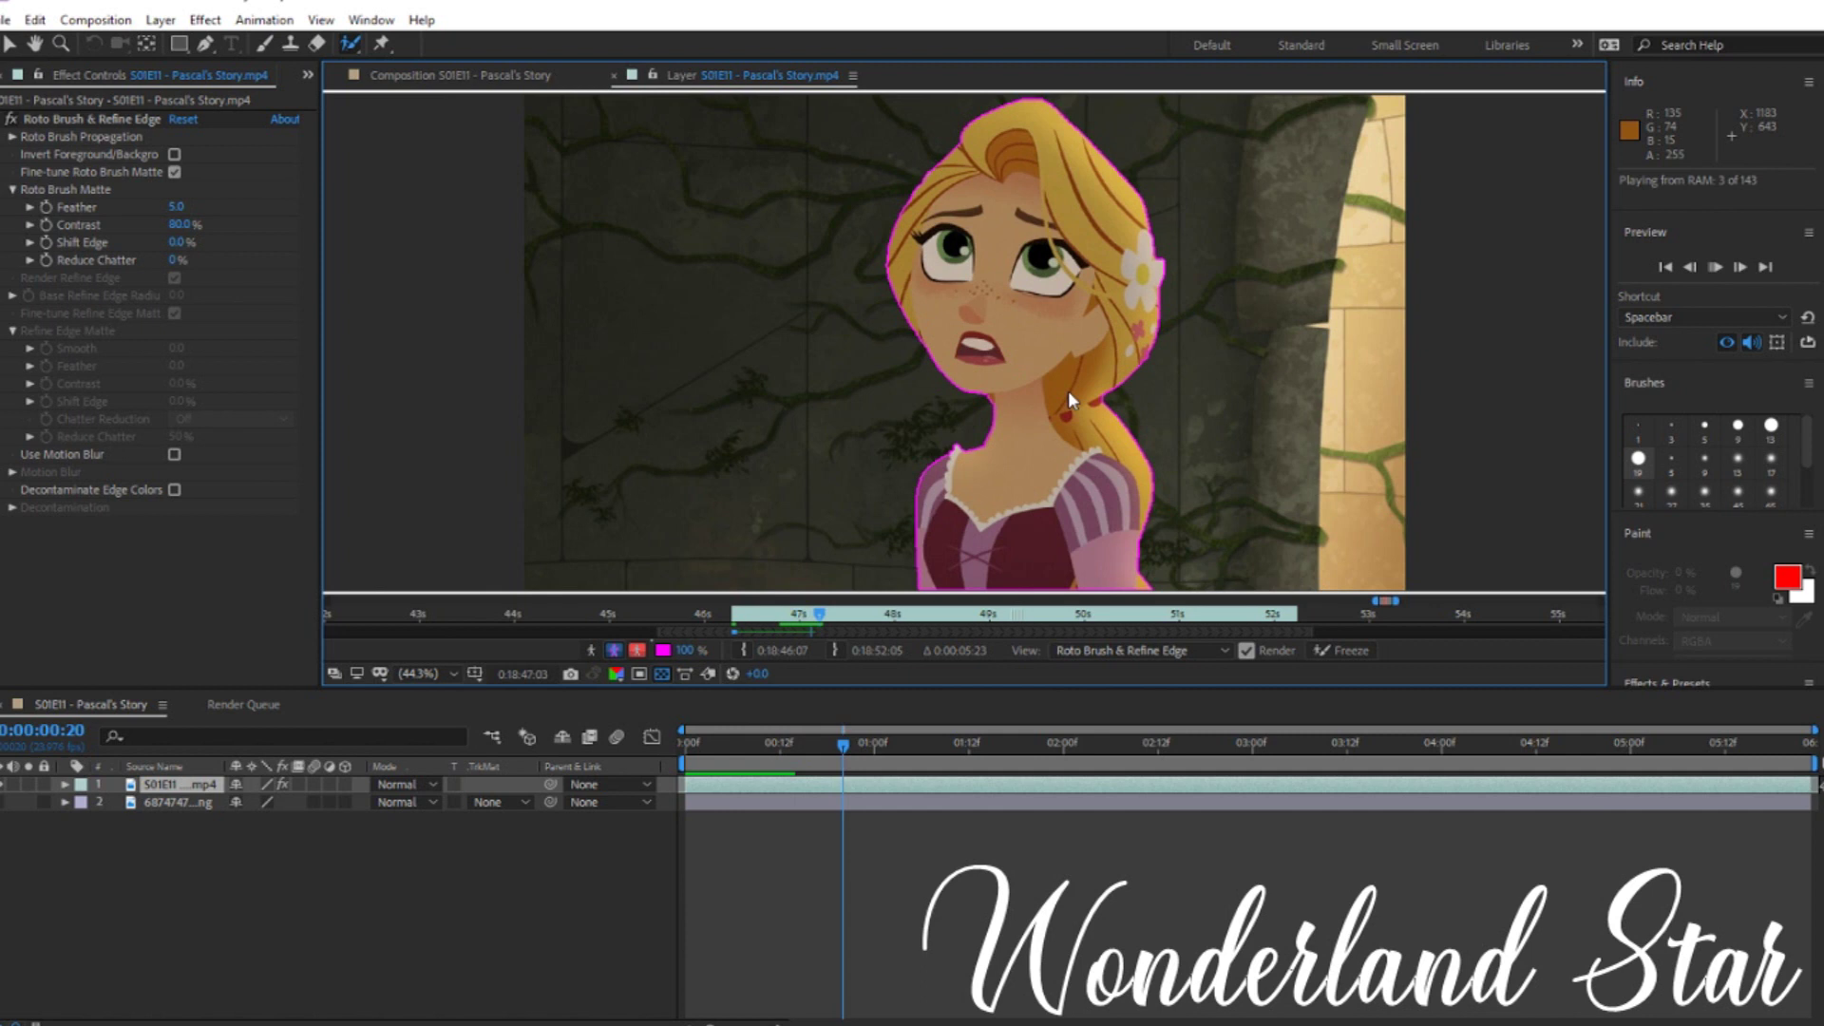
click(1694, 267)
click(1694, 268)
click(1694, 268)
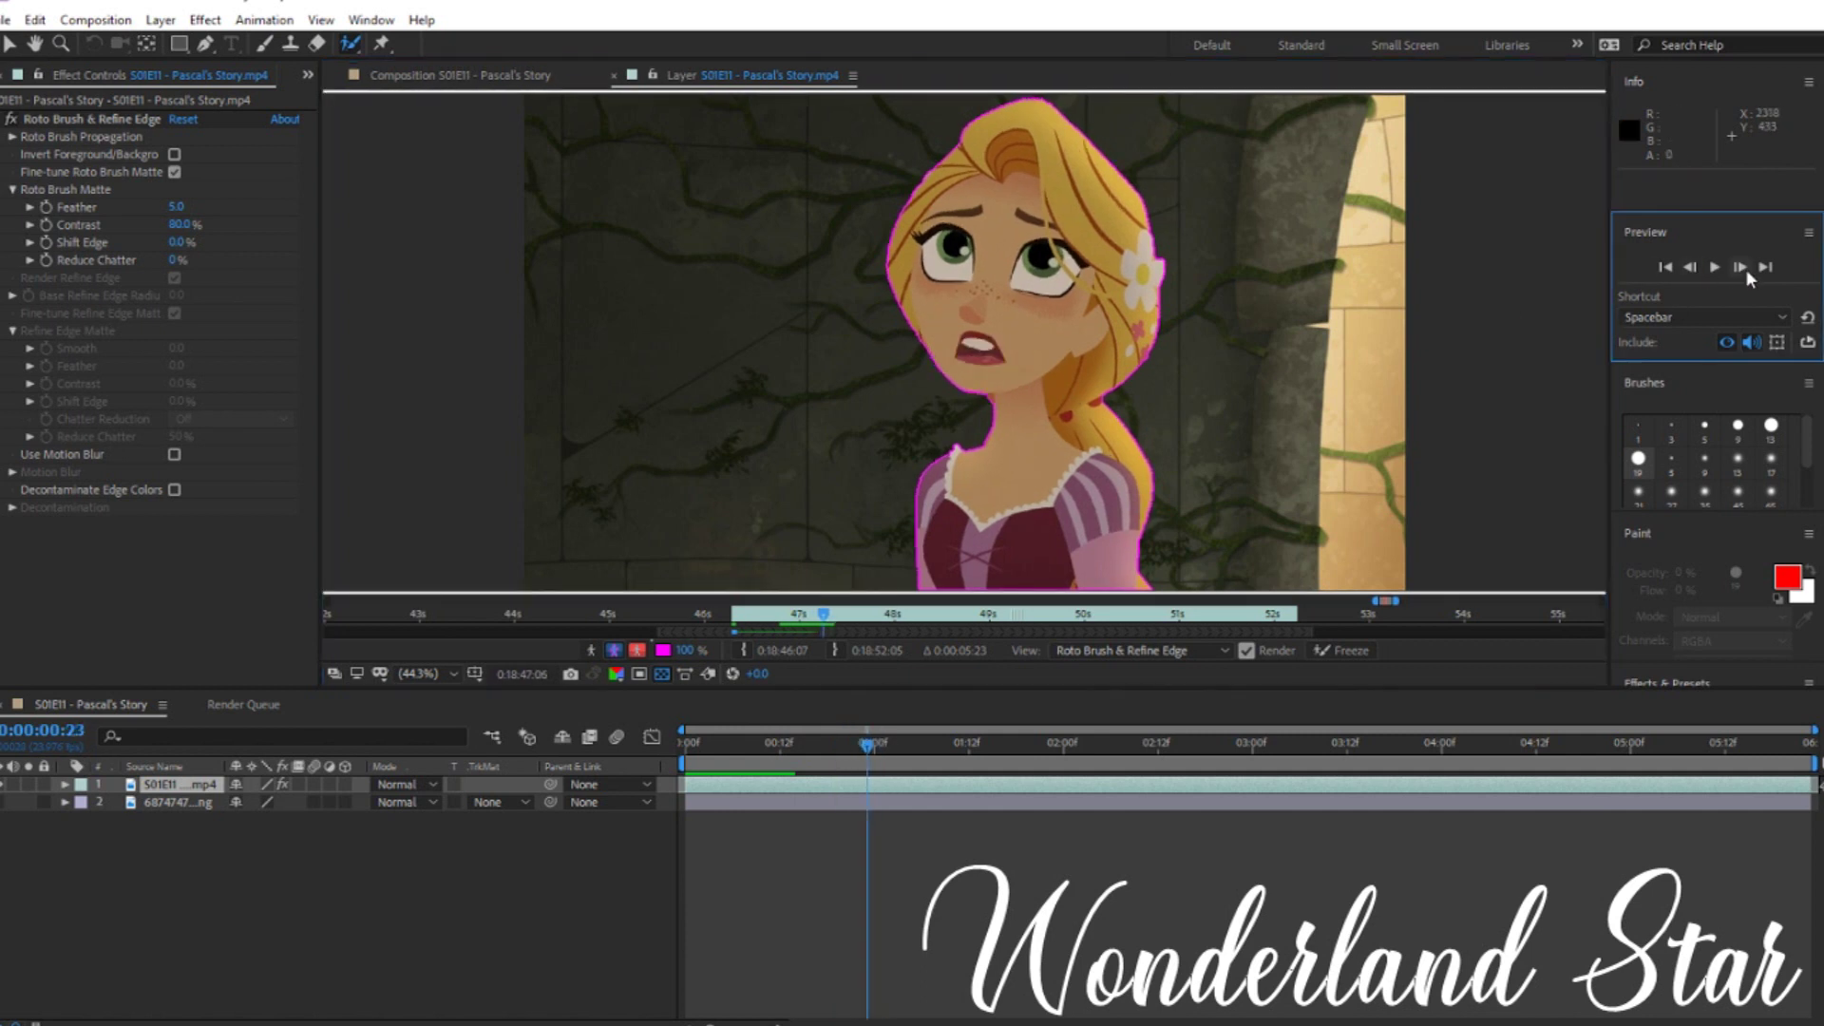
click(1747, 270)
key(space)
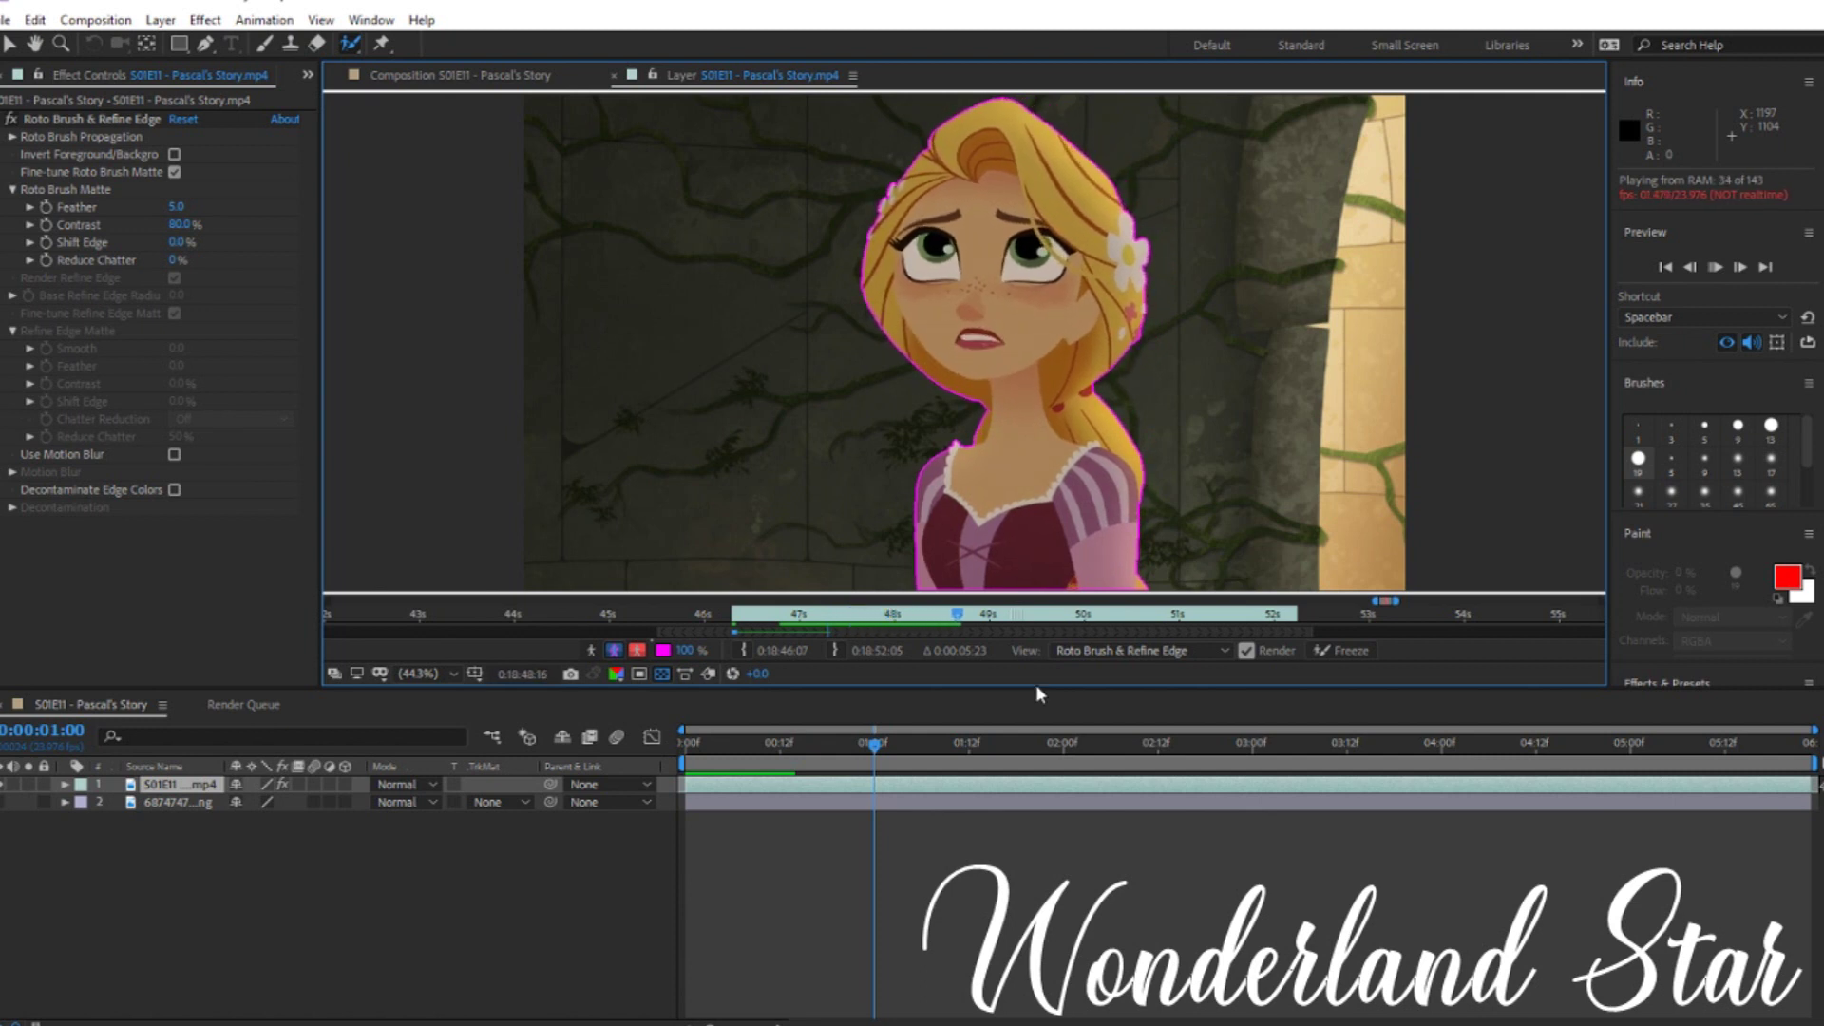
Step: Paint a Roto Brush foreground stroke down the left side of the character's hair and check the following frames
click(1695, 272)
click(1740, 267)
drag(952, 206, 886, 295)
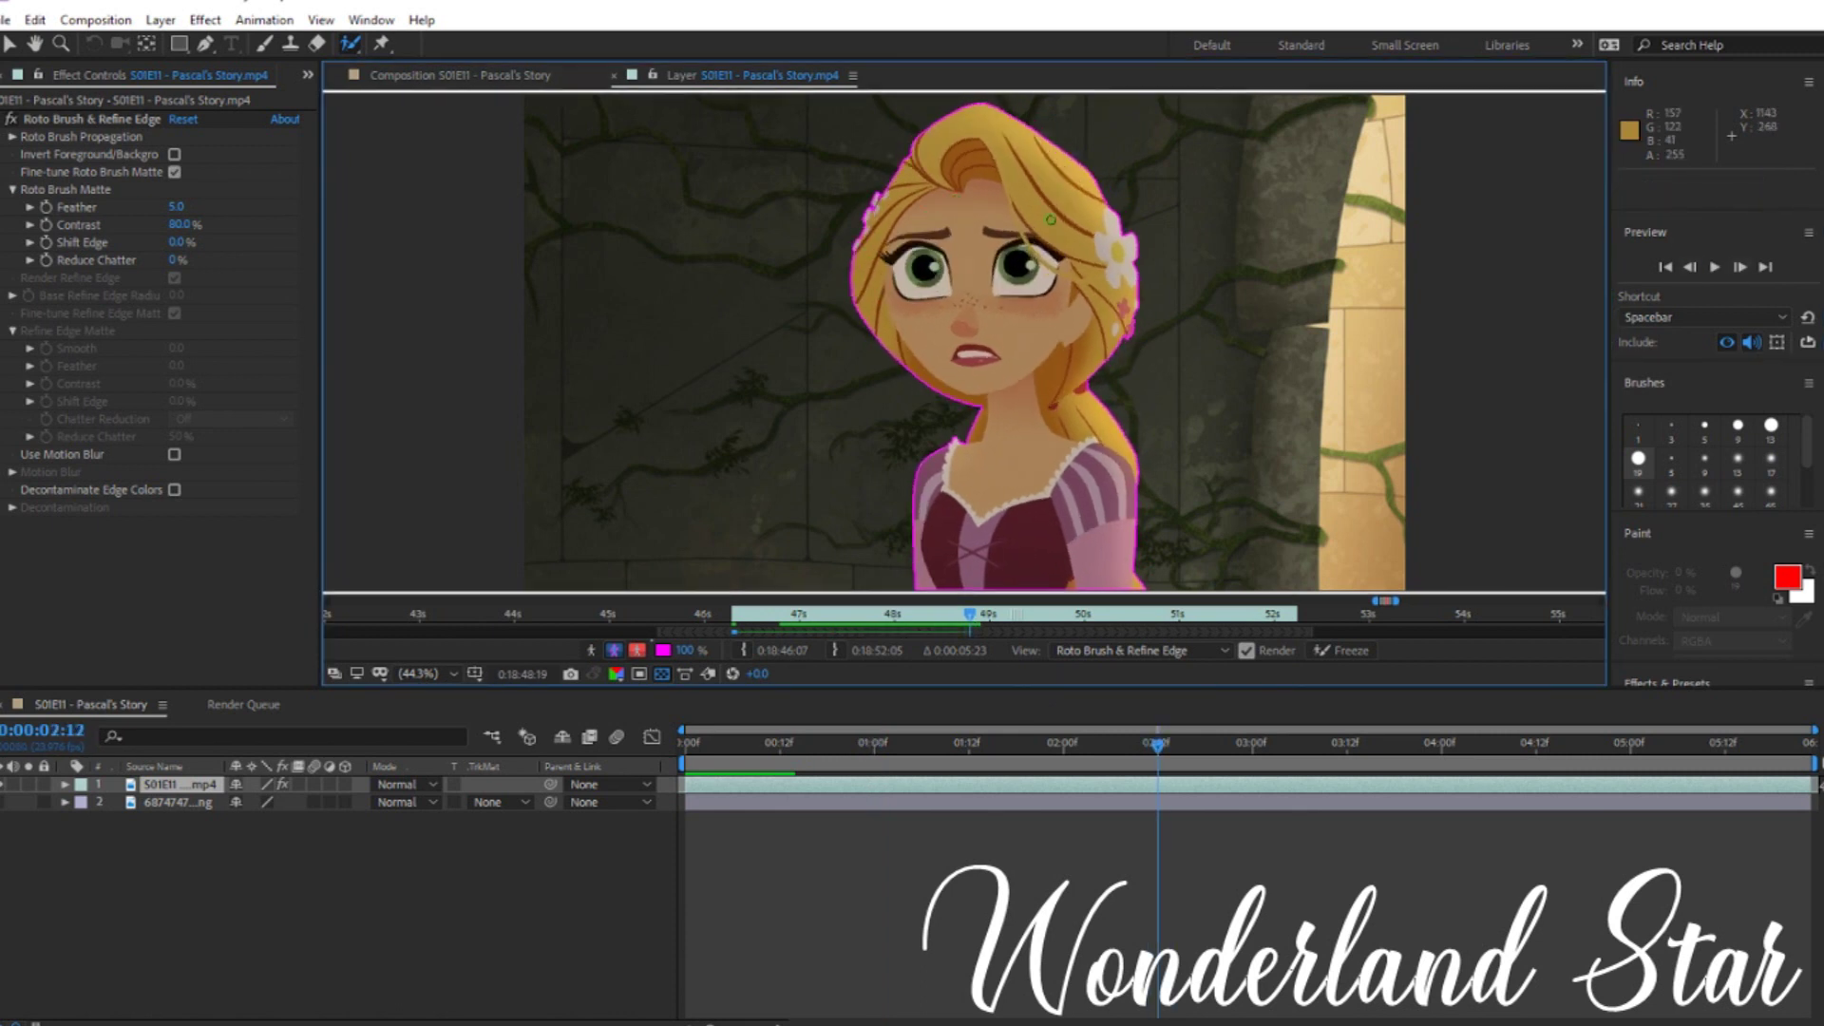
click(1738, 267)
click(1738, 267)
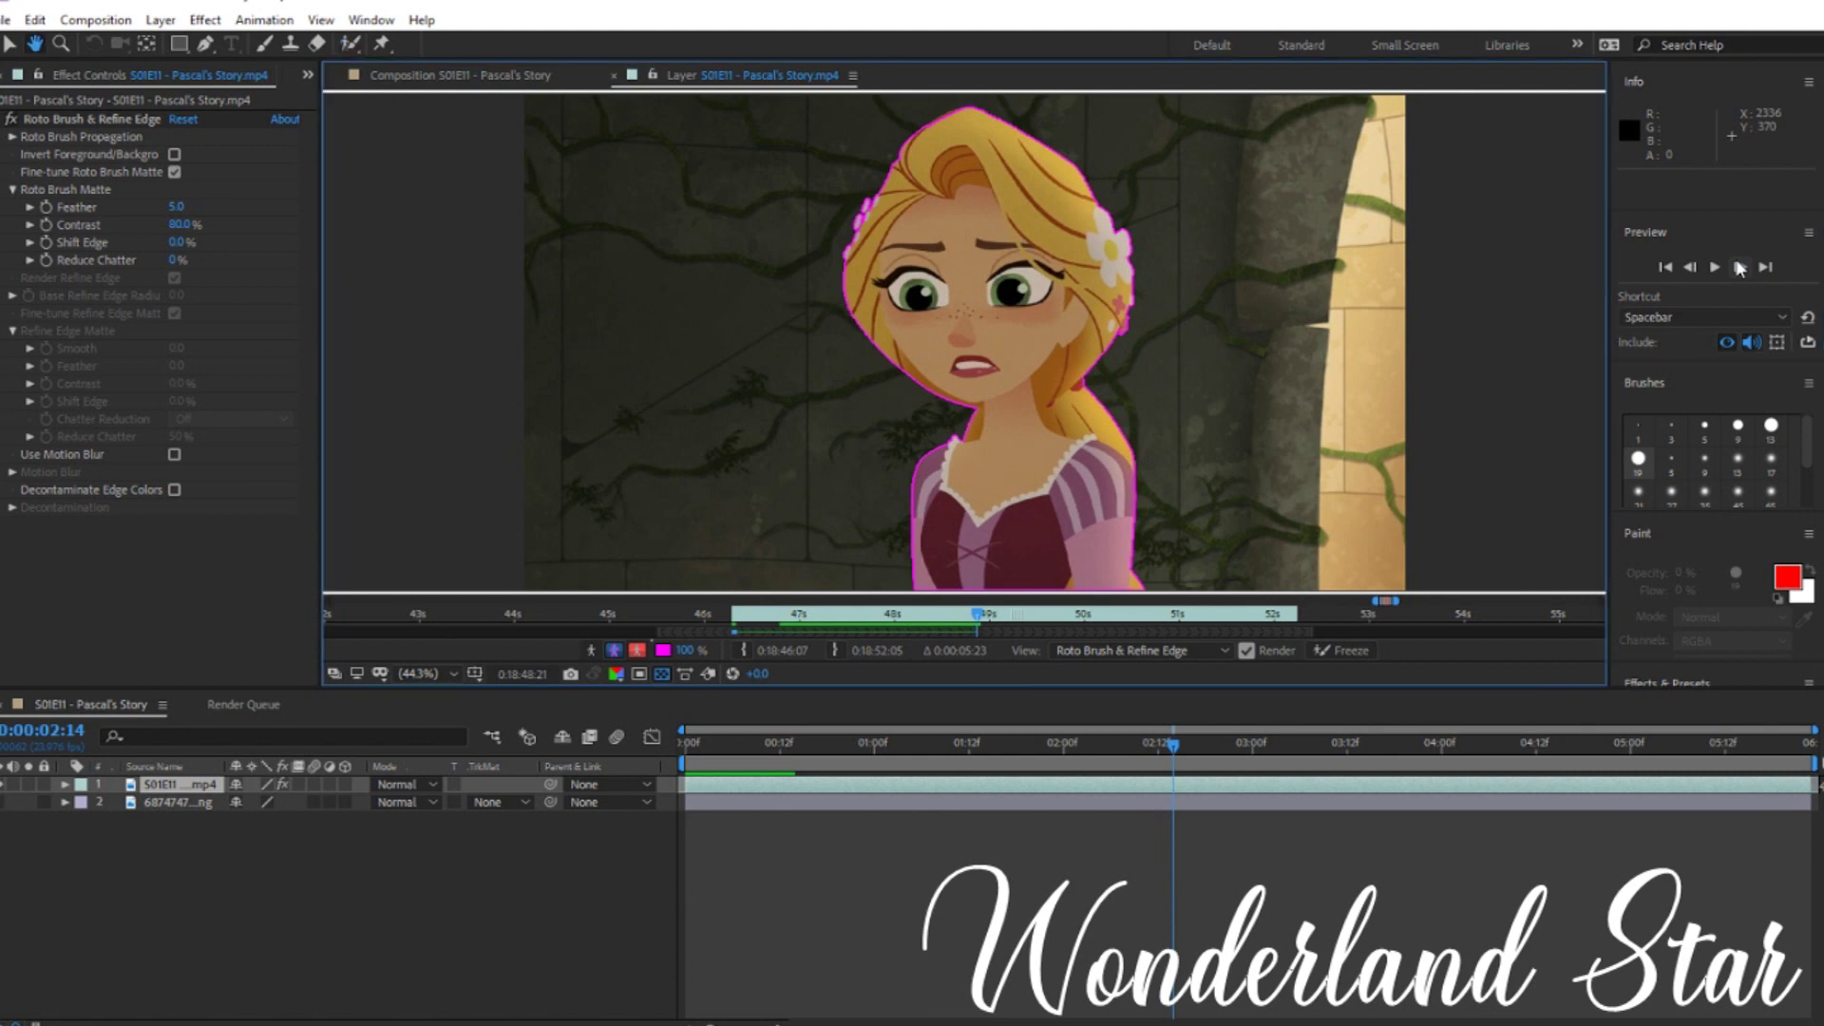
Step: Go back a few frames and paint a Roto Brush foreground stroke from the upper hair down across the face
key(space)
key(space)
click(1690, 269)
click(1690, 269)
click(1690, 269)
click(1690, 269)
click(1736, 267)
drag(1044, 180, 920, 292)
Step: Paint a short Roto Brush foreground stroke on the upper-left hair at 0:00:02:16 and propagate the matte forward
click(1745, 268)
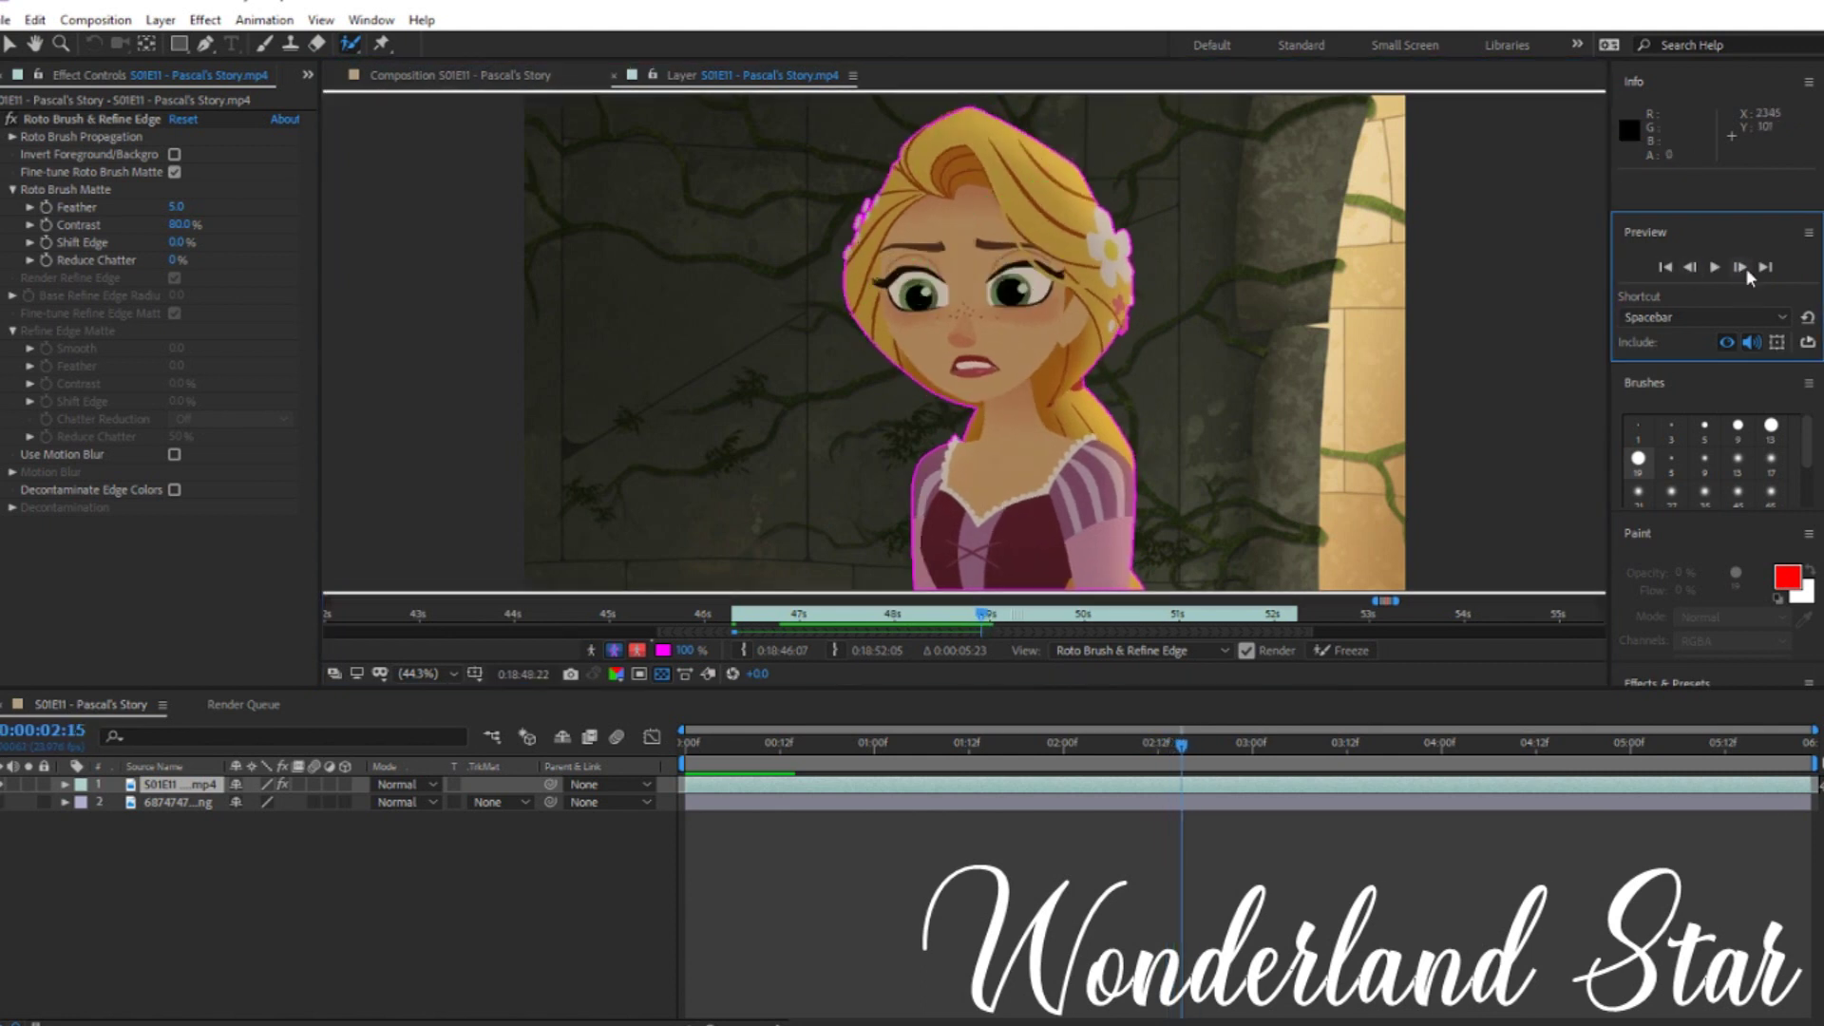
click(1746, 268)
drag(972, 150, 902, 226)
key(space)
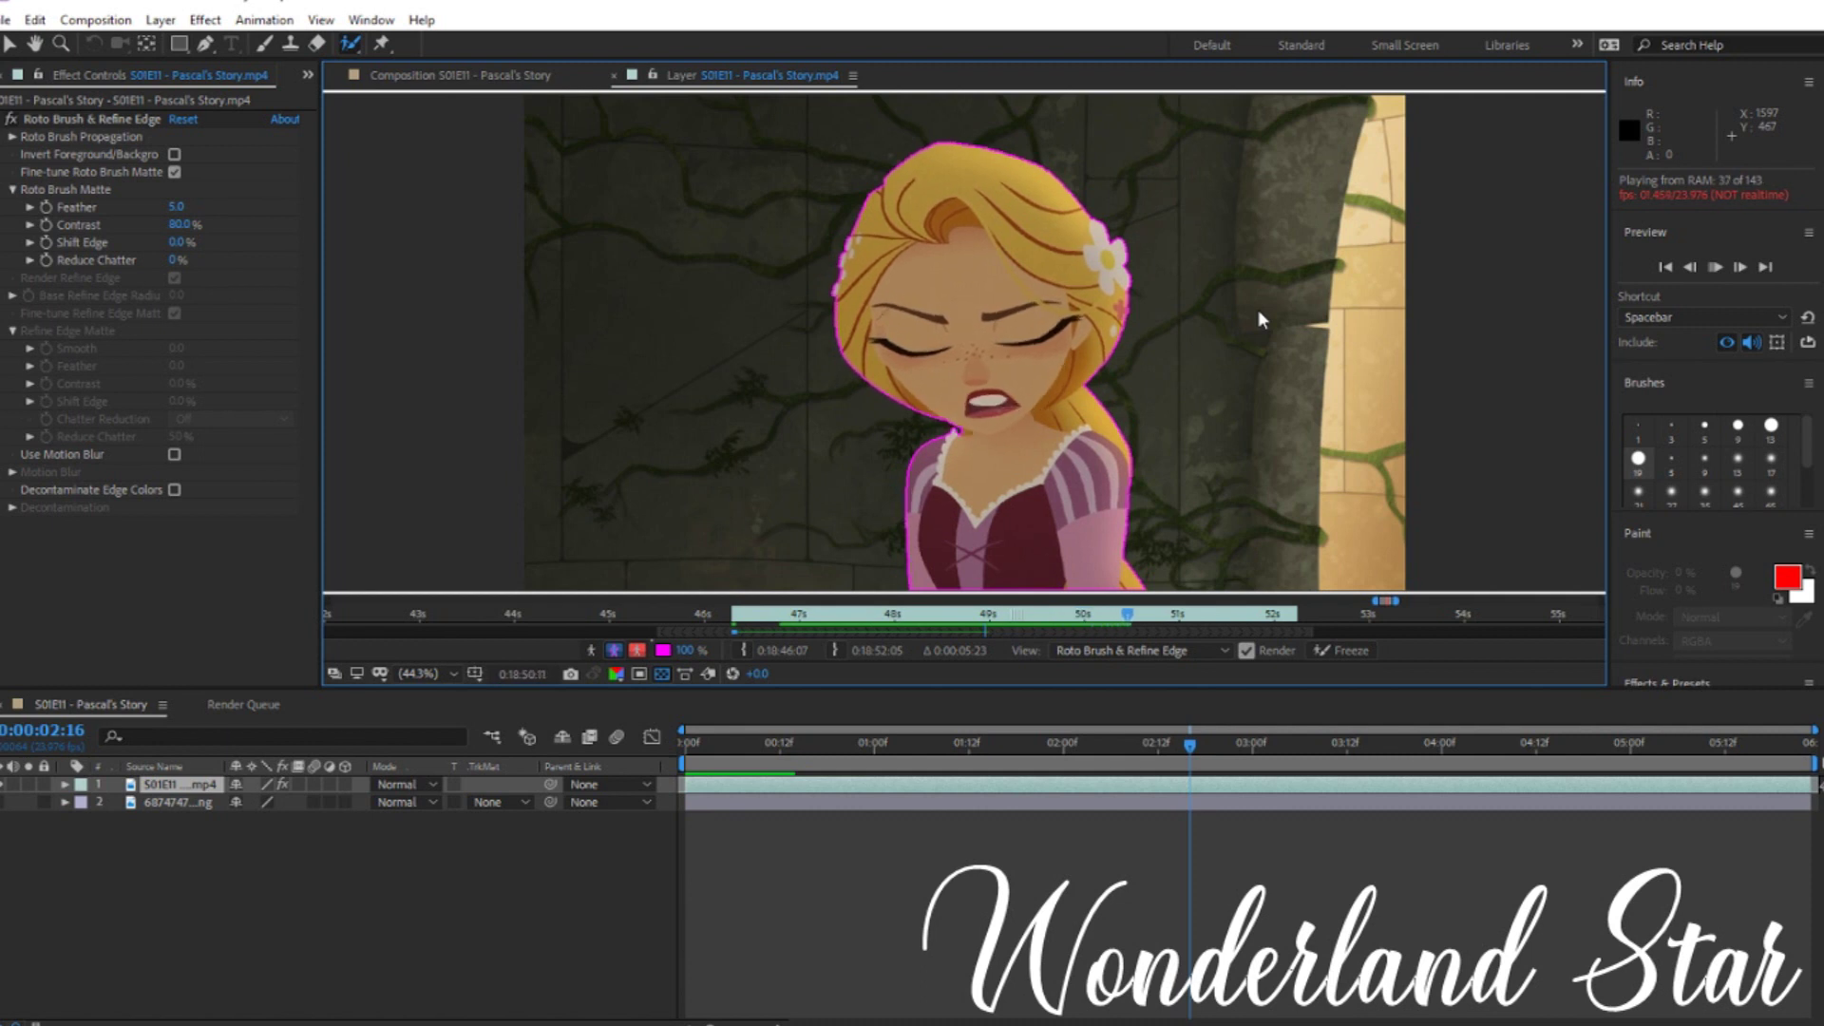
Step: Paint a Roto Brush background stroke beside the neck at 0:00:04:14 and propagate the matte through the remaining frames
key(space)
click(1690, 267)
click(1690, 267)
click(1741, 267)
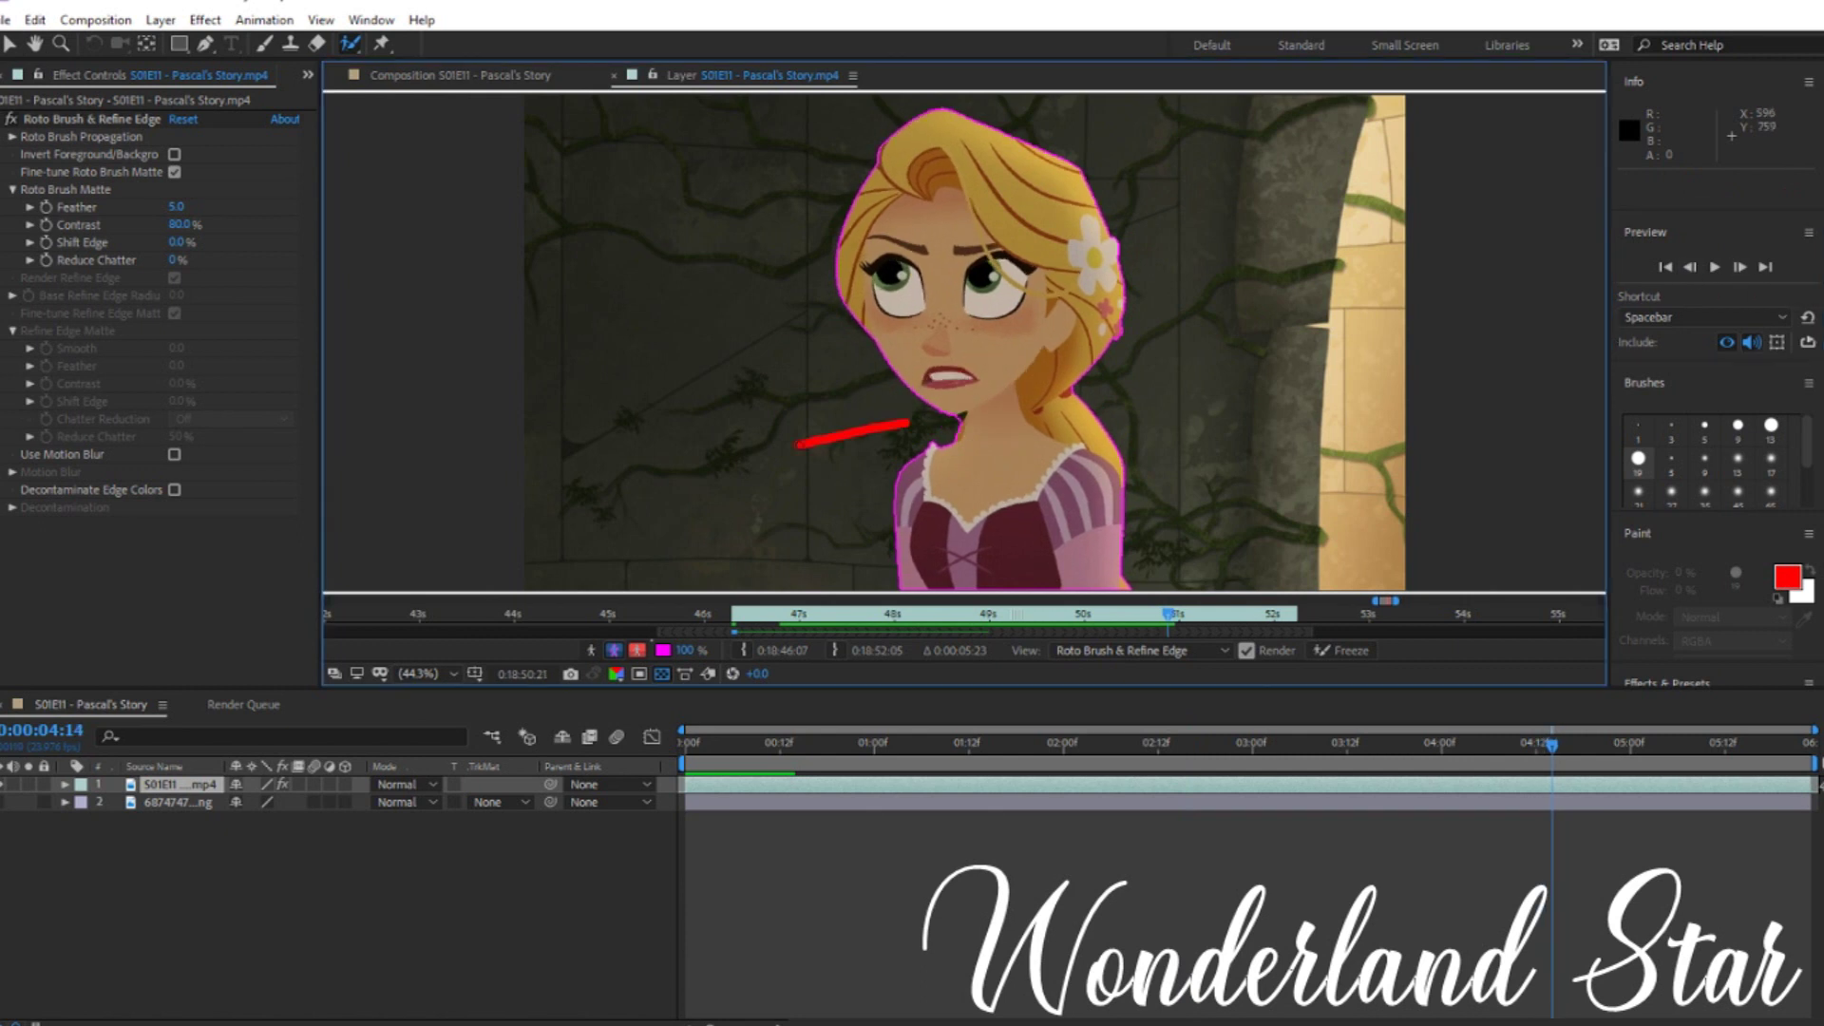
key(space)
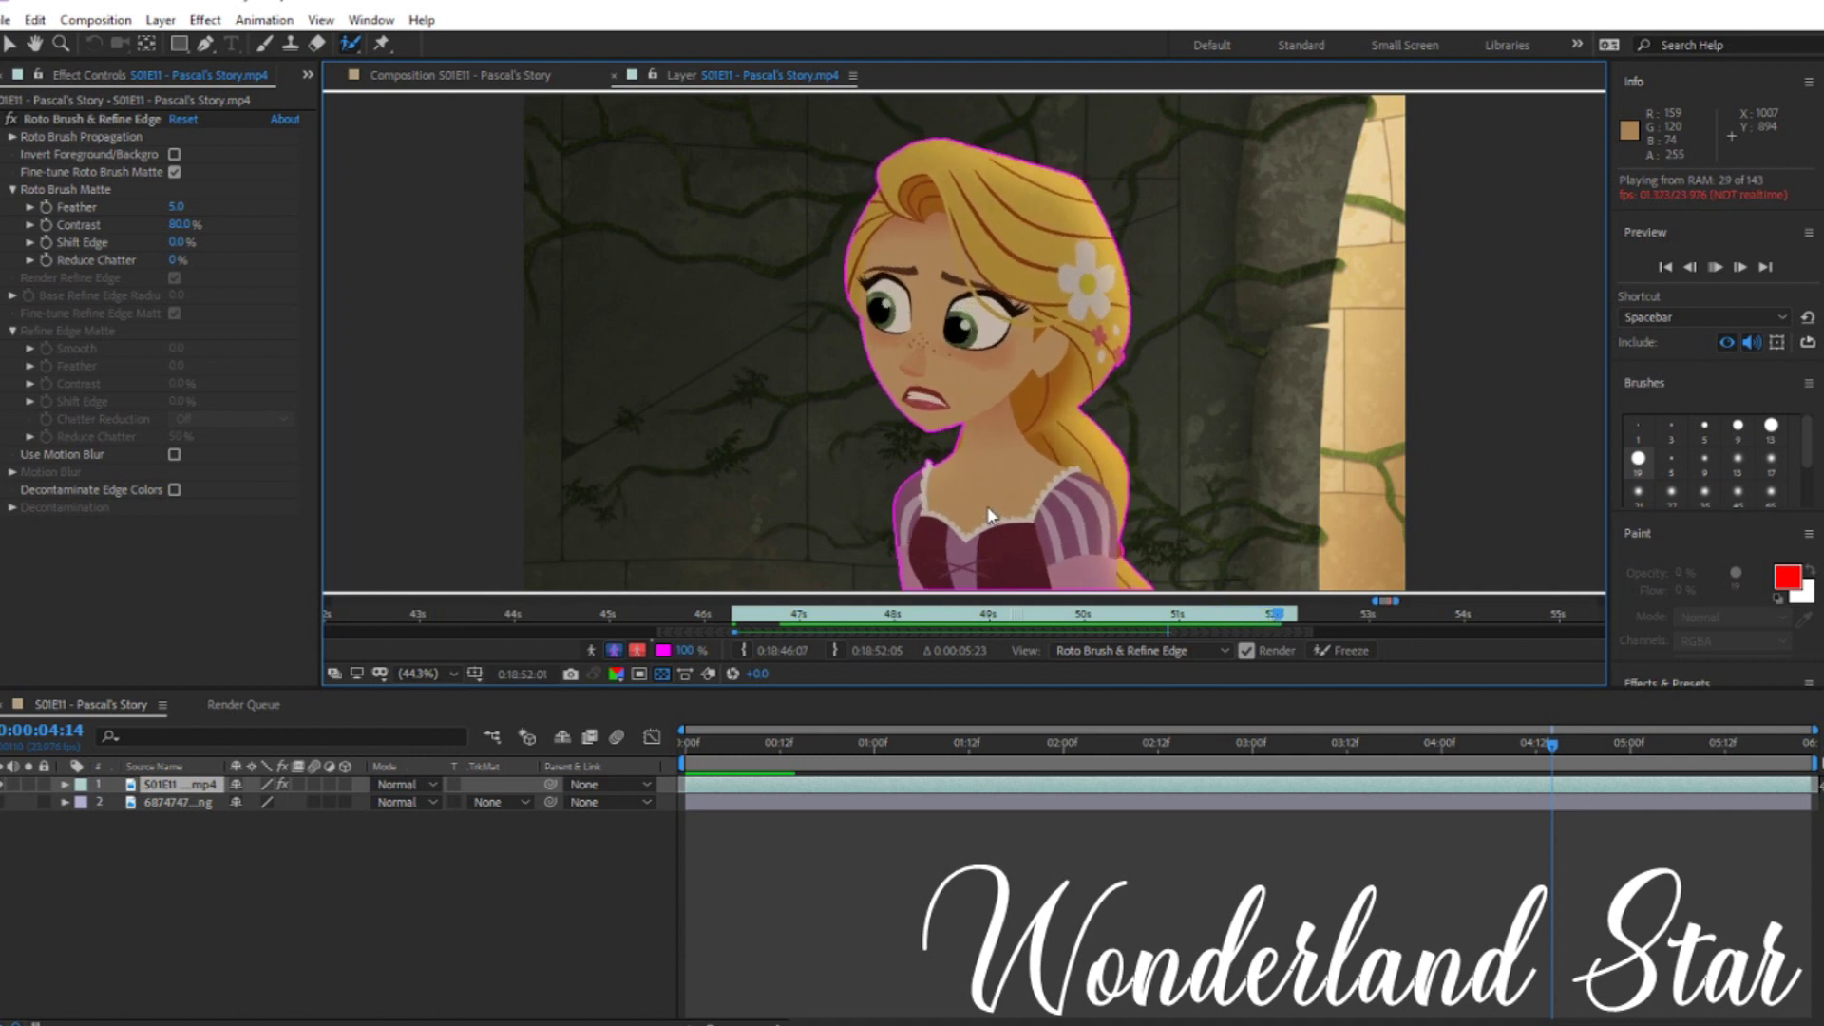
Step: Freeze the finished Roto Brush matte on the footage layer
key(space)
click(1346, 649)
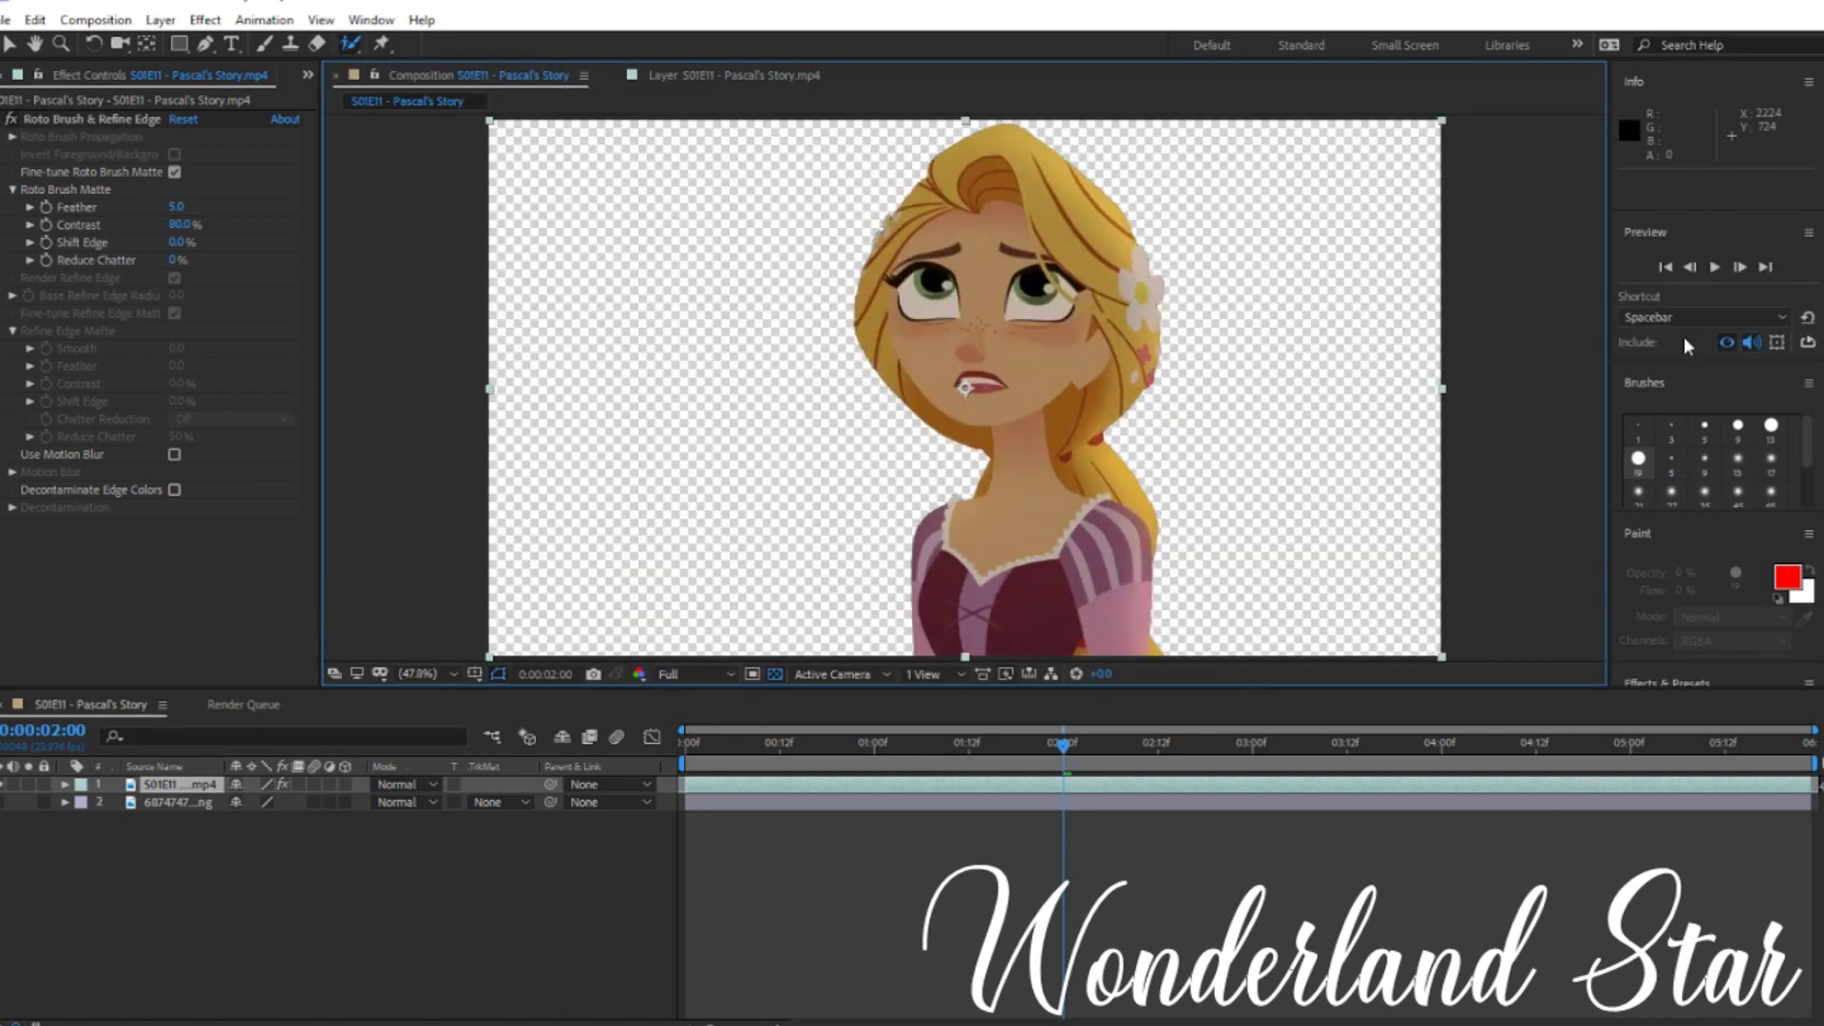
Step: Set the Roto Brush matte's feather to 10, enable Decontaminate Edge Colors, and preview the cutout from the start
click(1666, 268)
click(174, 490)
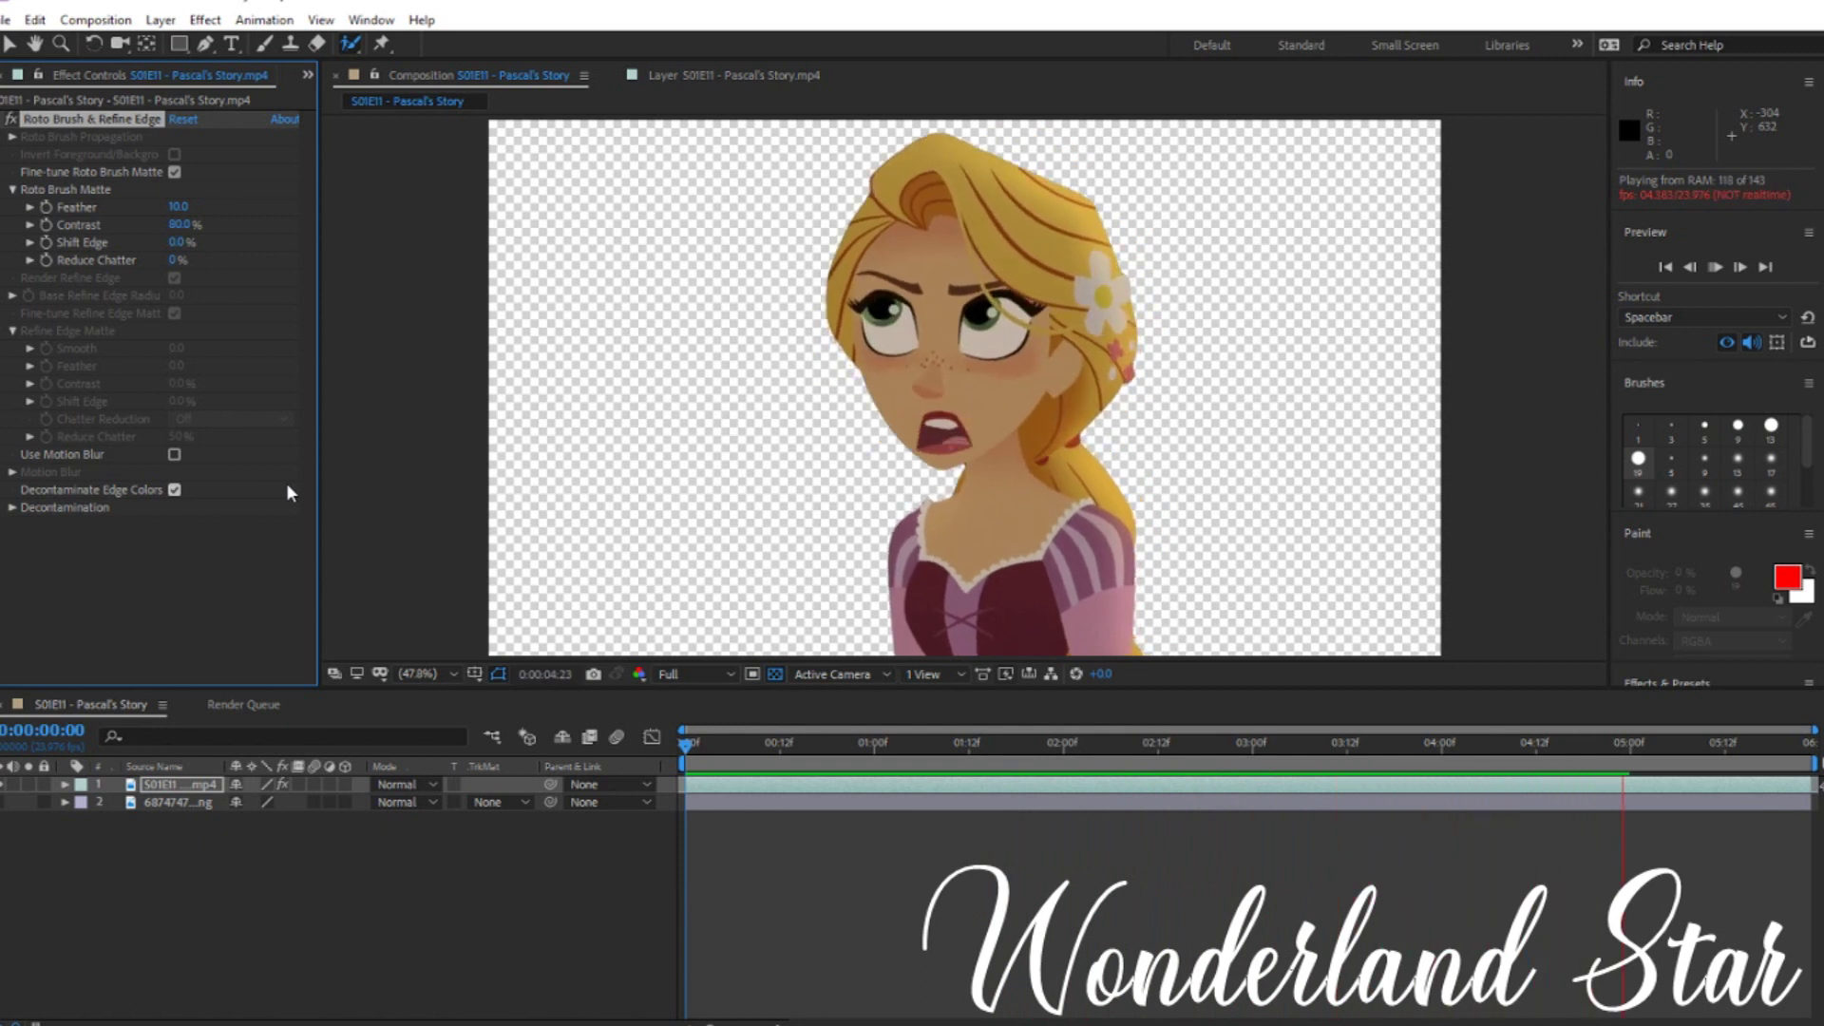
click(1669, 269)
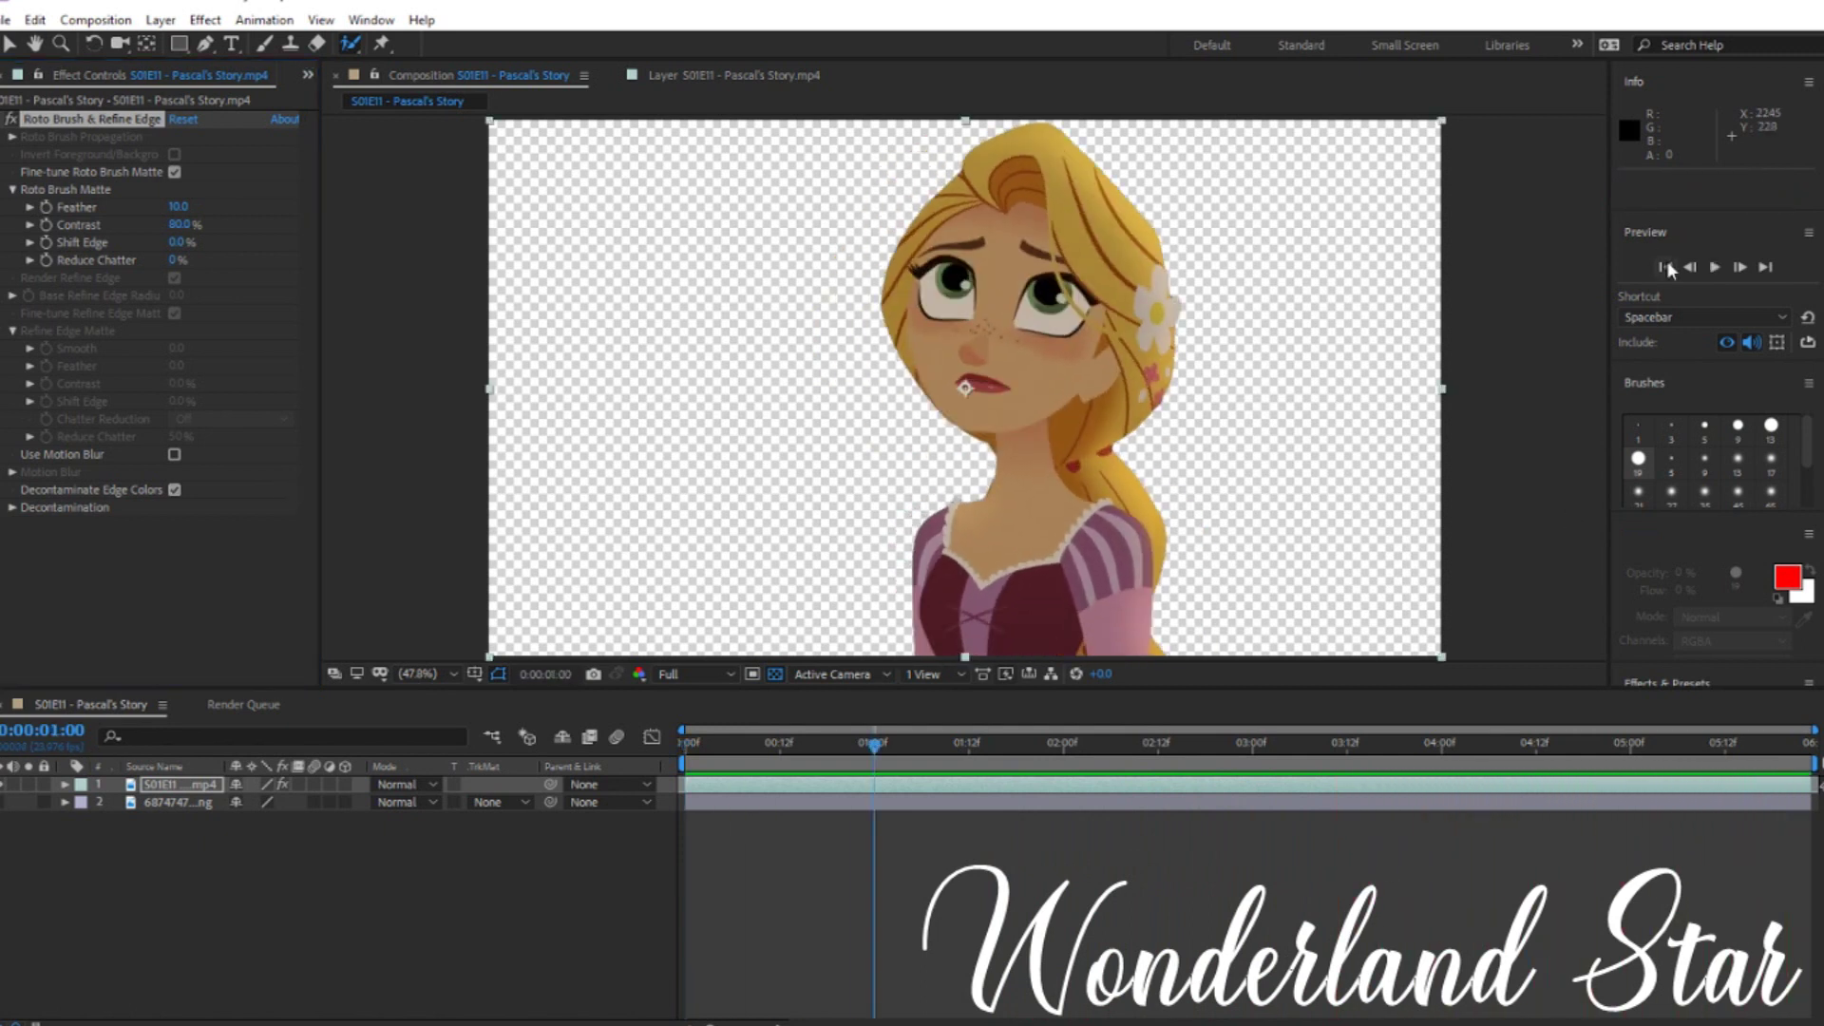
click(1668, 269)
Step: Tint the cutout with CC Toner using dark blue midtones sampled from the palette image, and hide the palette layer
click(181, 788)
click(205, 20)
mouse_move(314, 237)
click(622, 443)
click(1302, 610)
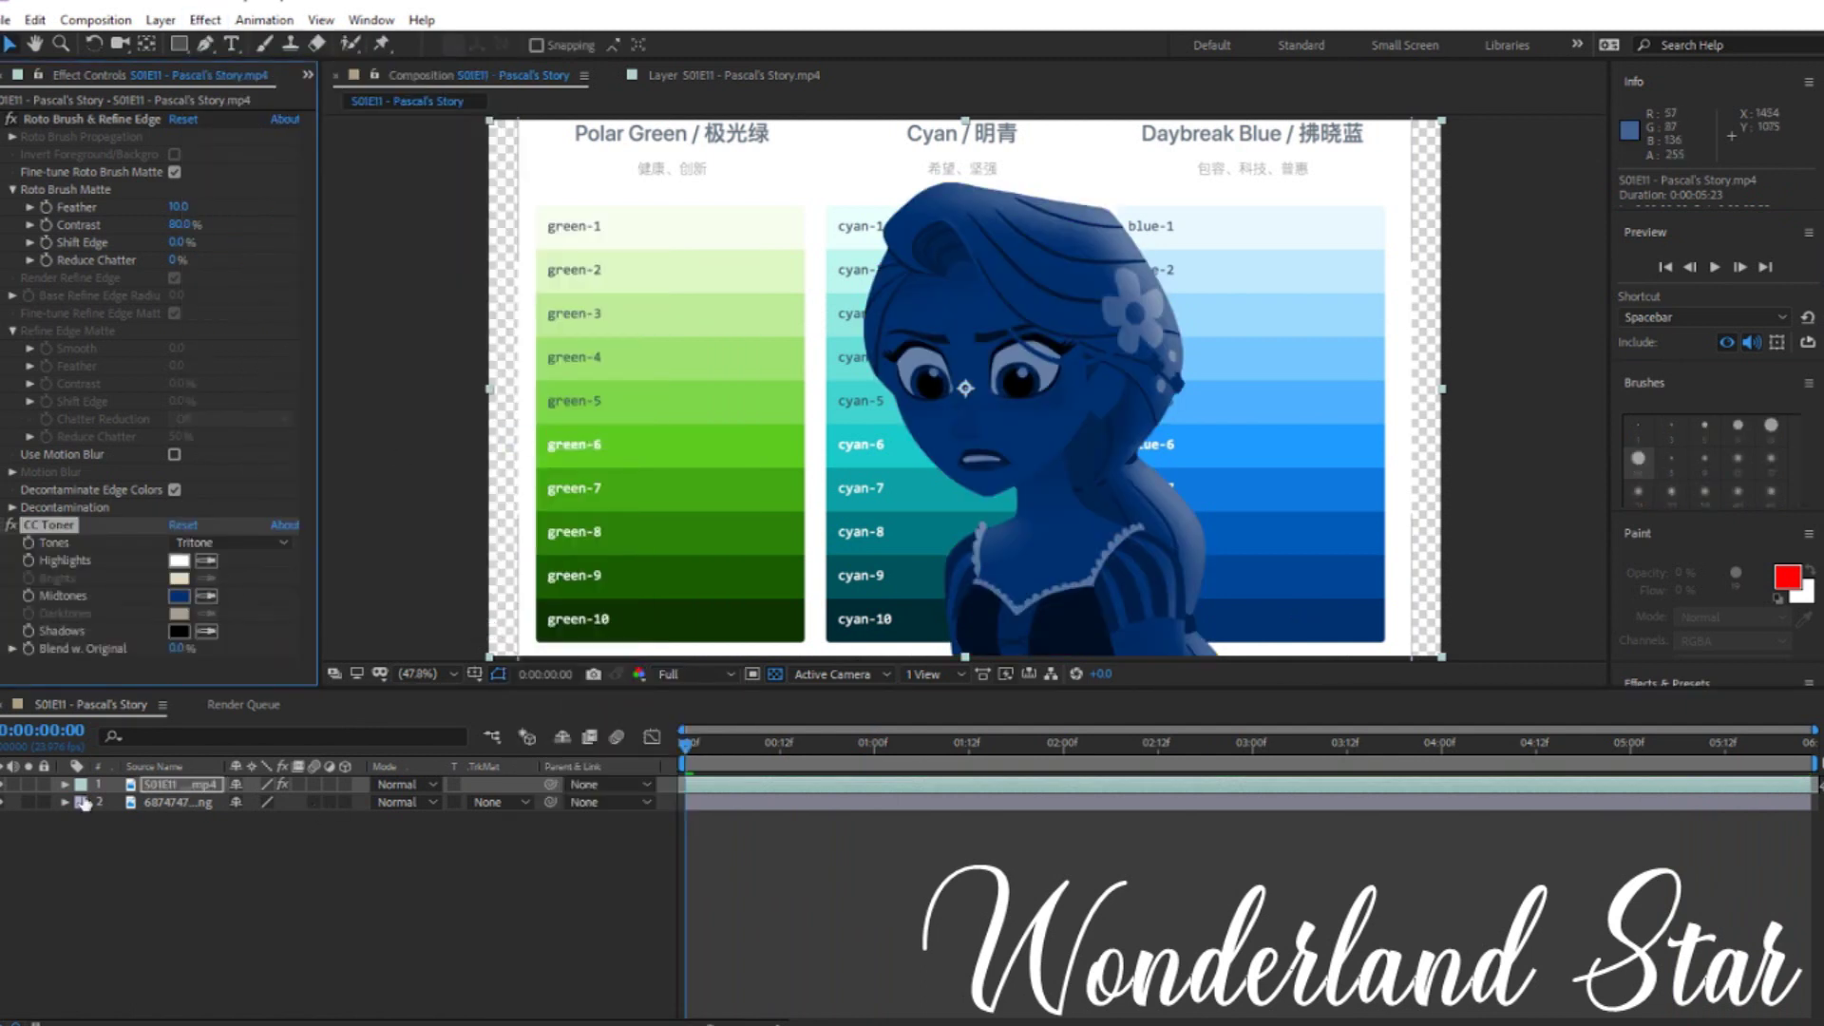
click(2, 803)
key(space)
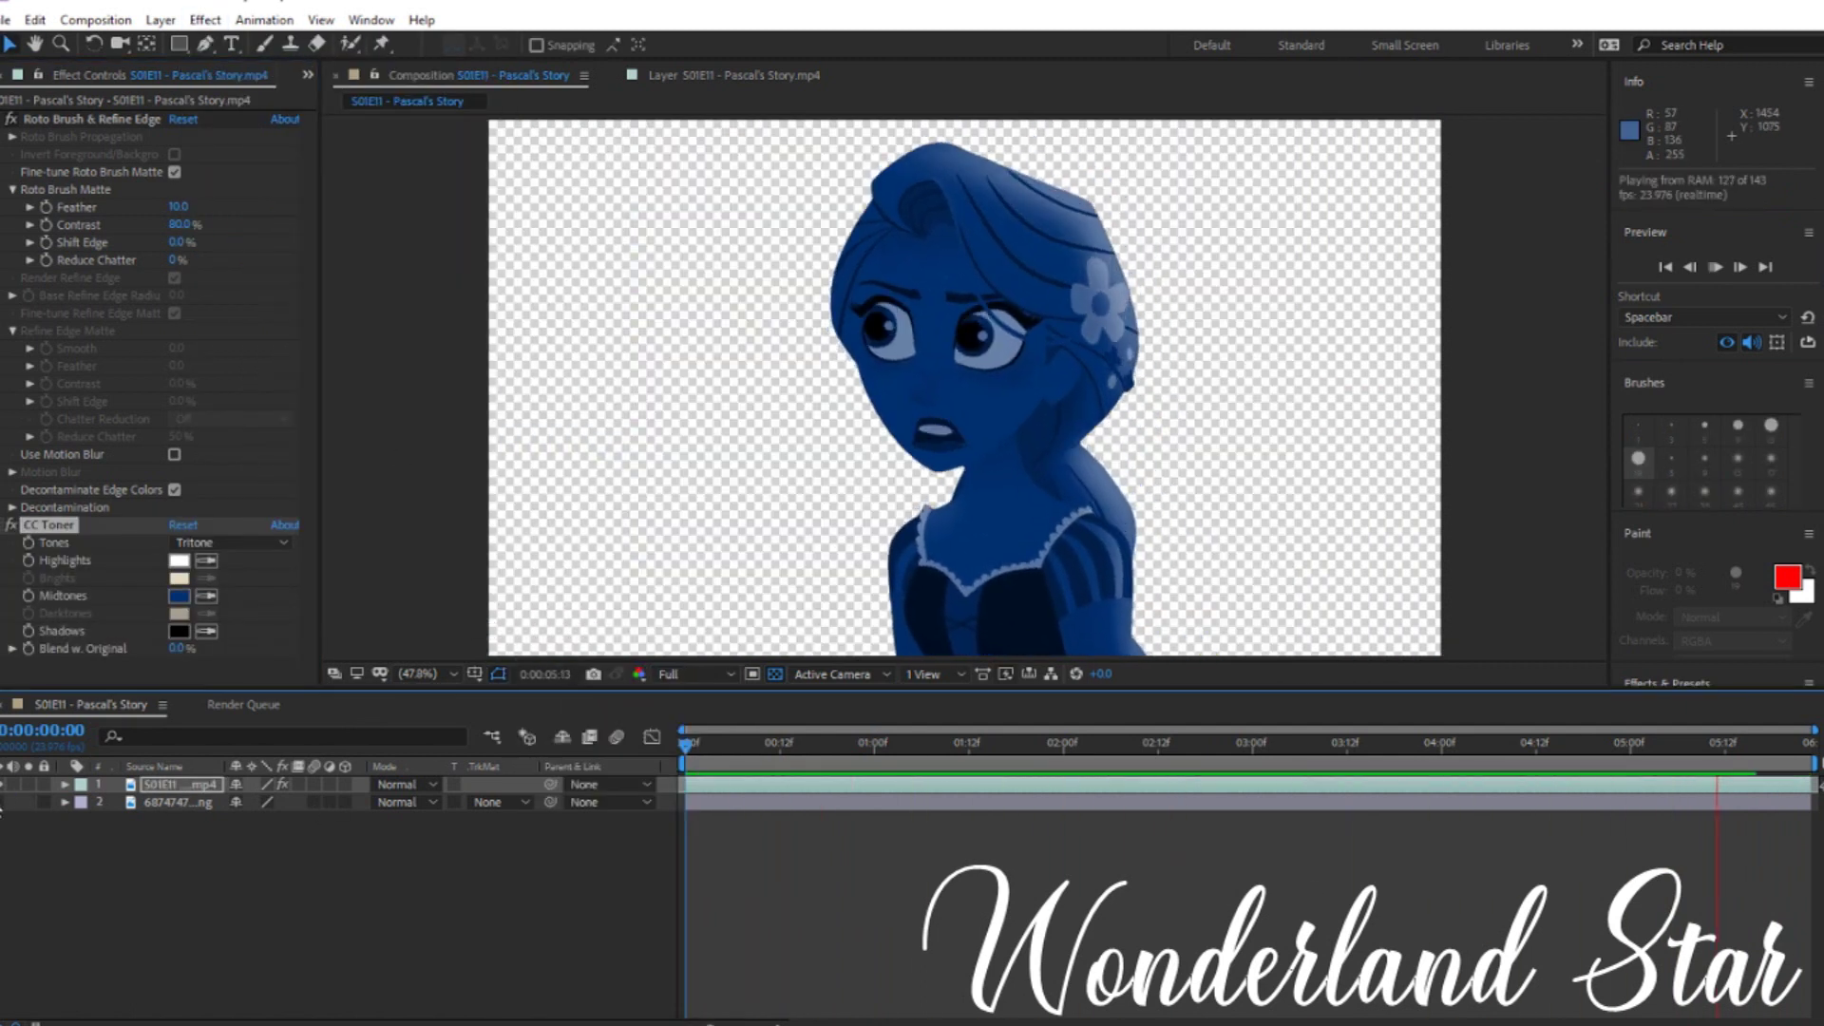
Step: Duplicate the toned footage layer and delete CC Toner and Roto Brush & Refine Edge from the upper copy
click(181, 789)
key(ctrl+d)
click(83, 524)
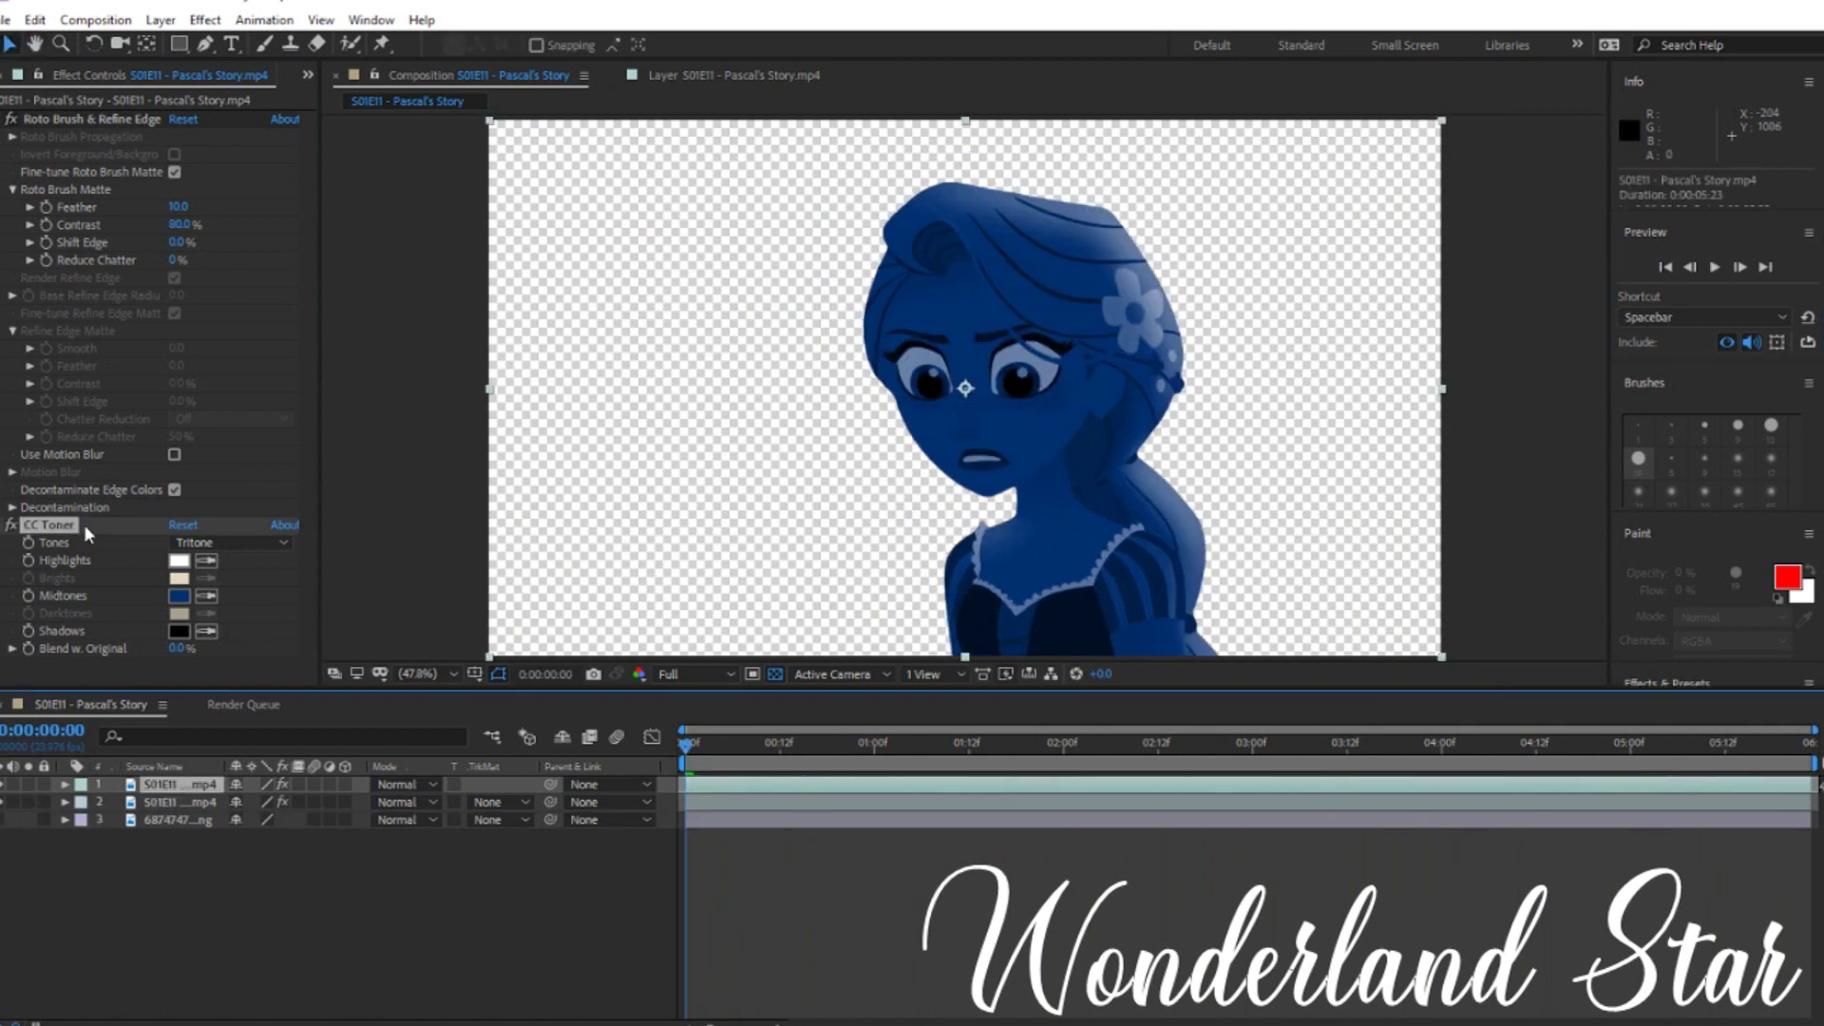
key(Delete)
click(100, 116)
key(Delete)
Step: Apply Color Key to the upper footage layer, keying the golden hair colour with a tolerance of 22
click(61, 43)
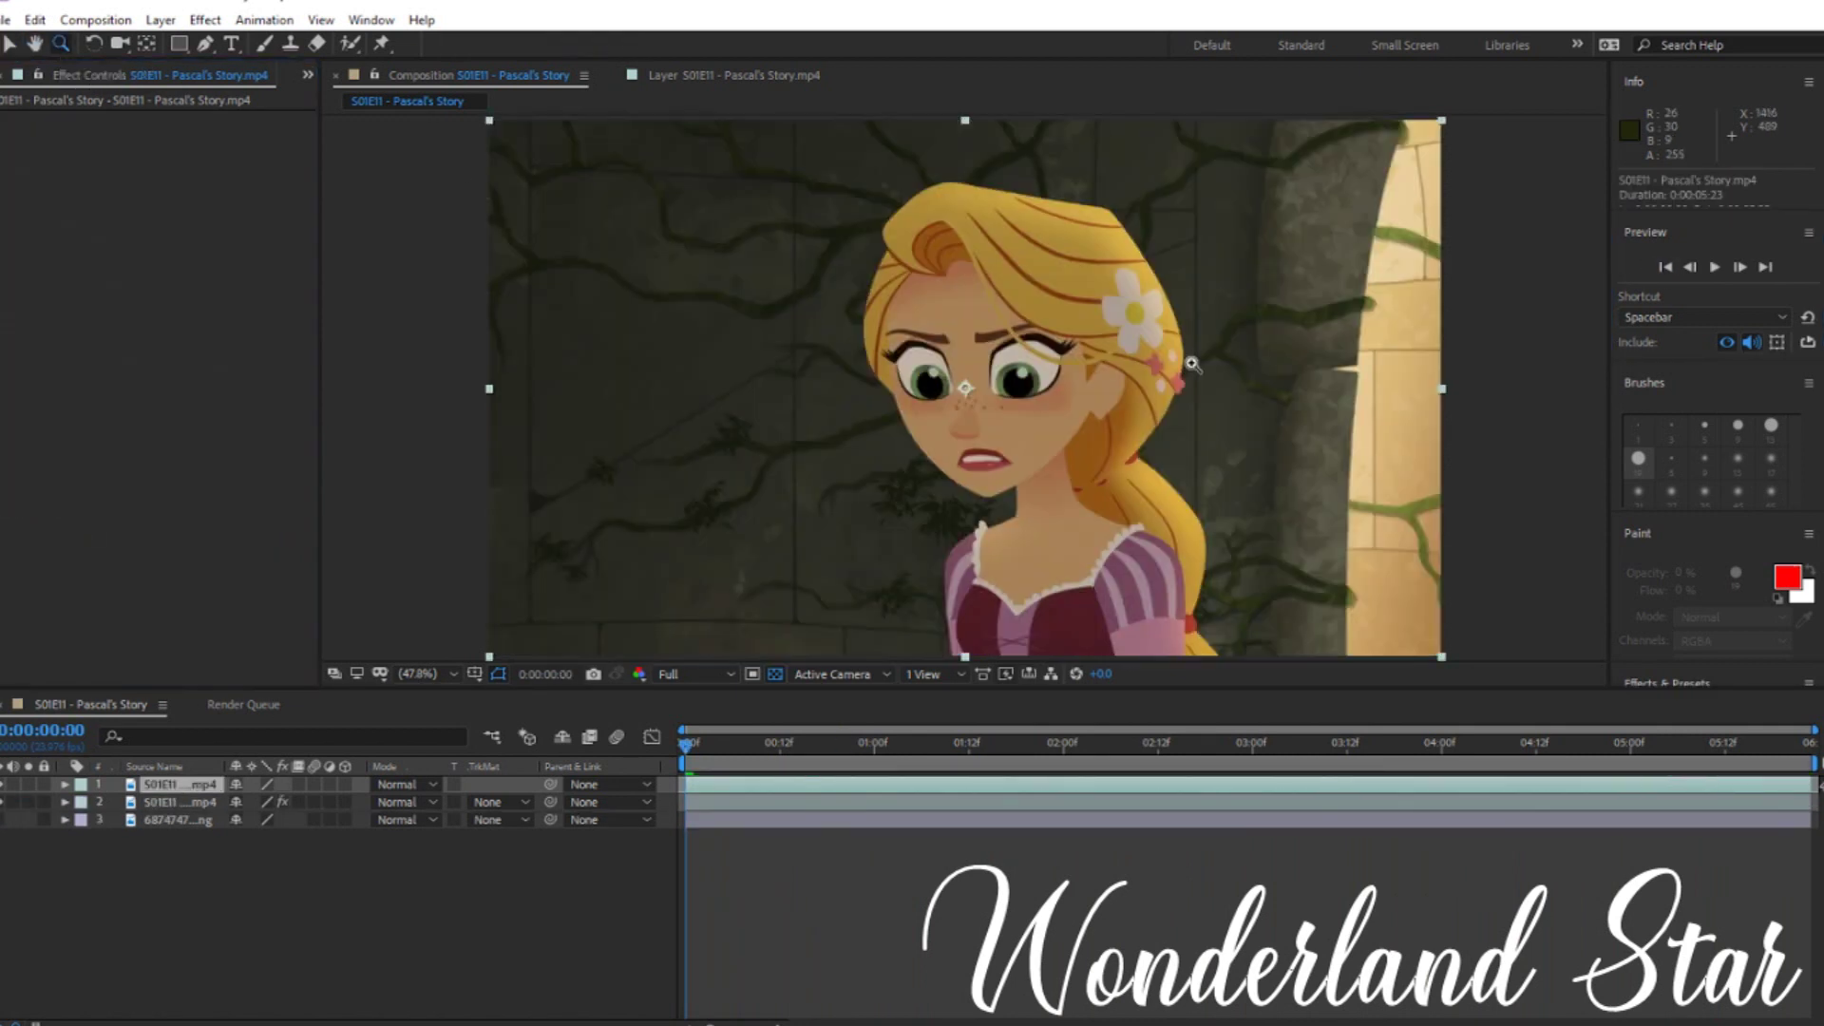
click(1083, 365)
click(963, 374)
click(893, 371)
click(205, 20)
mouse_move(285, 412)
click(558, 465)
key(v)
mouse_move(171, 154)
mouse_down()
mouse_move(213, 154)
mouse_move(197, 154)
mouse_up()
Step: Add a second Color Key that removes the orange-brown shaded hair with a tolerance of 24
key(ctrl+alt+shift+e)
click(206, 225)
mouse_move(172, 242)
mouse_down()
mouse_move(222, 243)
mouse_move(203, 245)
mouse_up()
Step: Add two more Color Keys, one for the red-brown hair lines at tolerance 24 and one for the bright yellow hair at 57
key(ctrl+alt+shift+e)
key(ctrl+alt+shift+e)
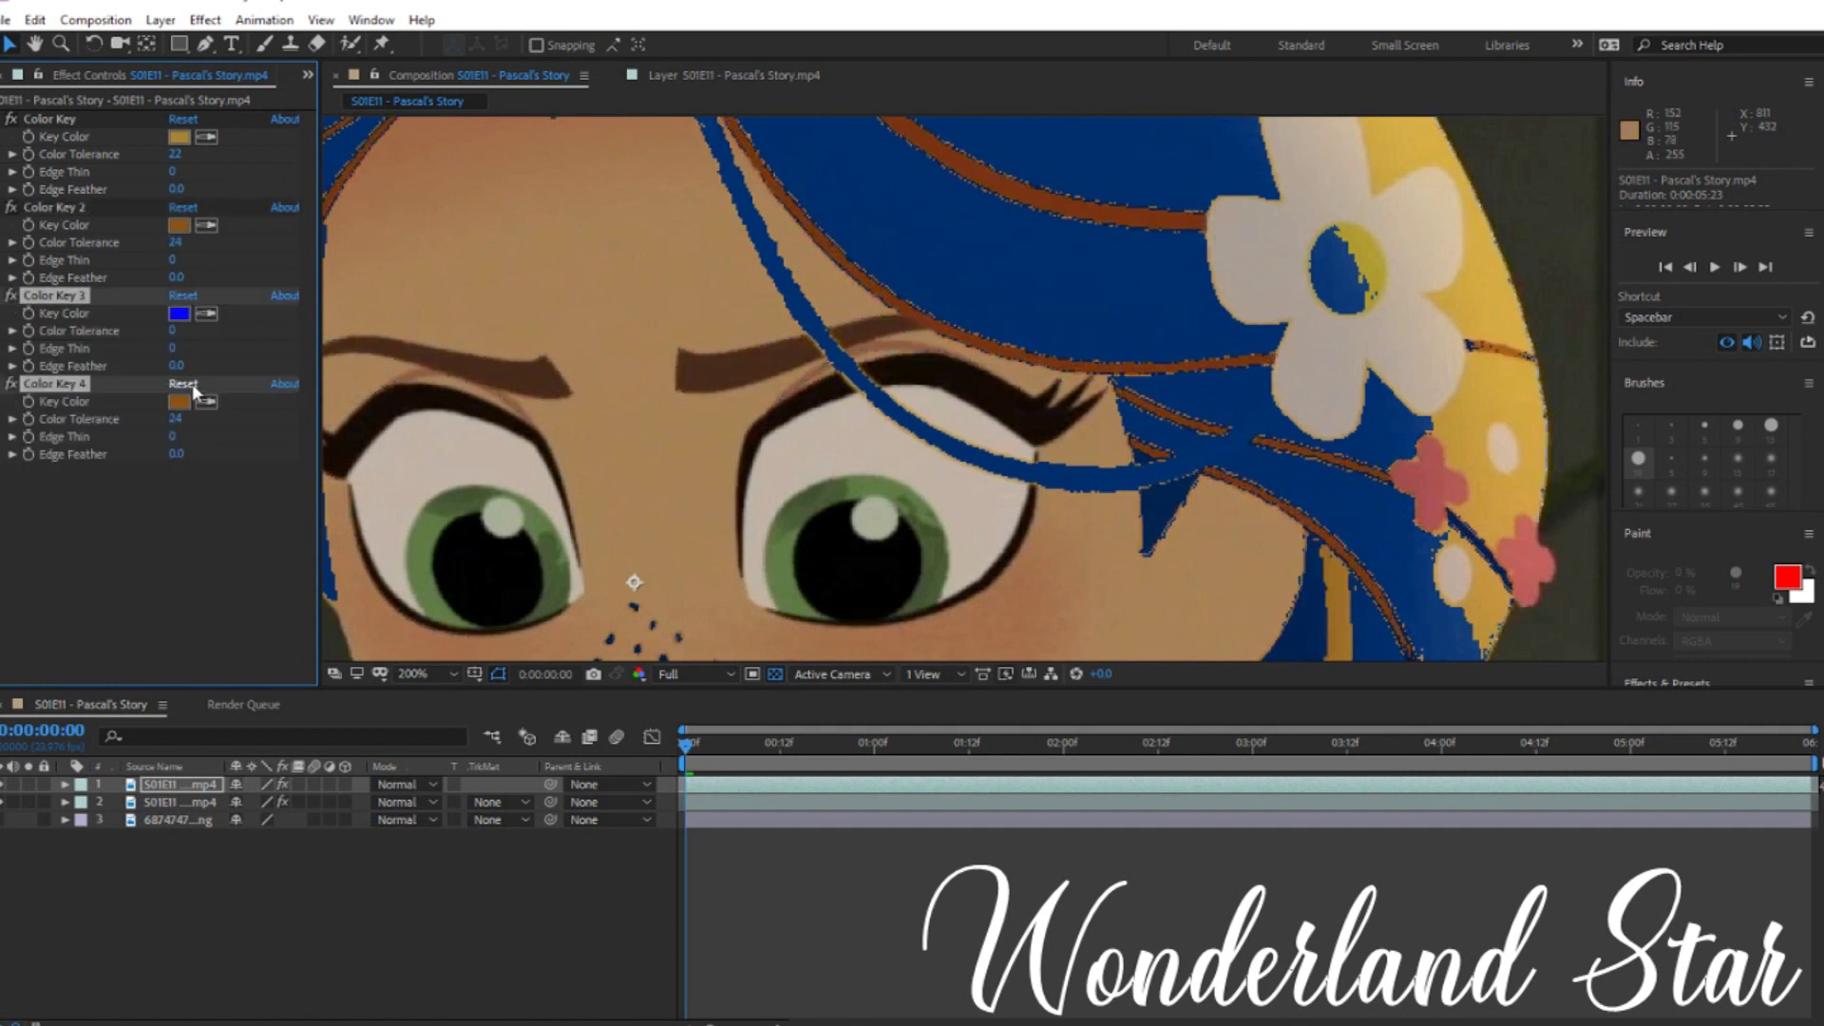
click(998, 155)
drag(172, 331, 205, 334)
click(1435, 328)
drag(172, 419, 233, 418)
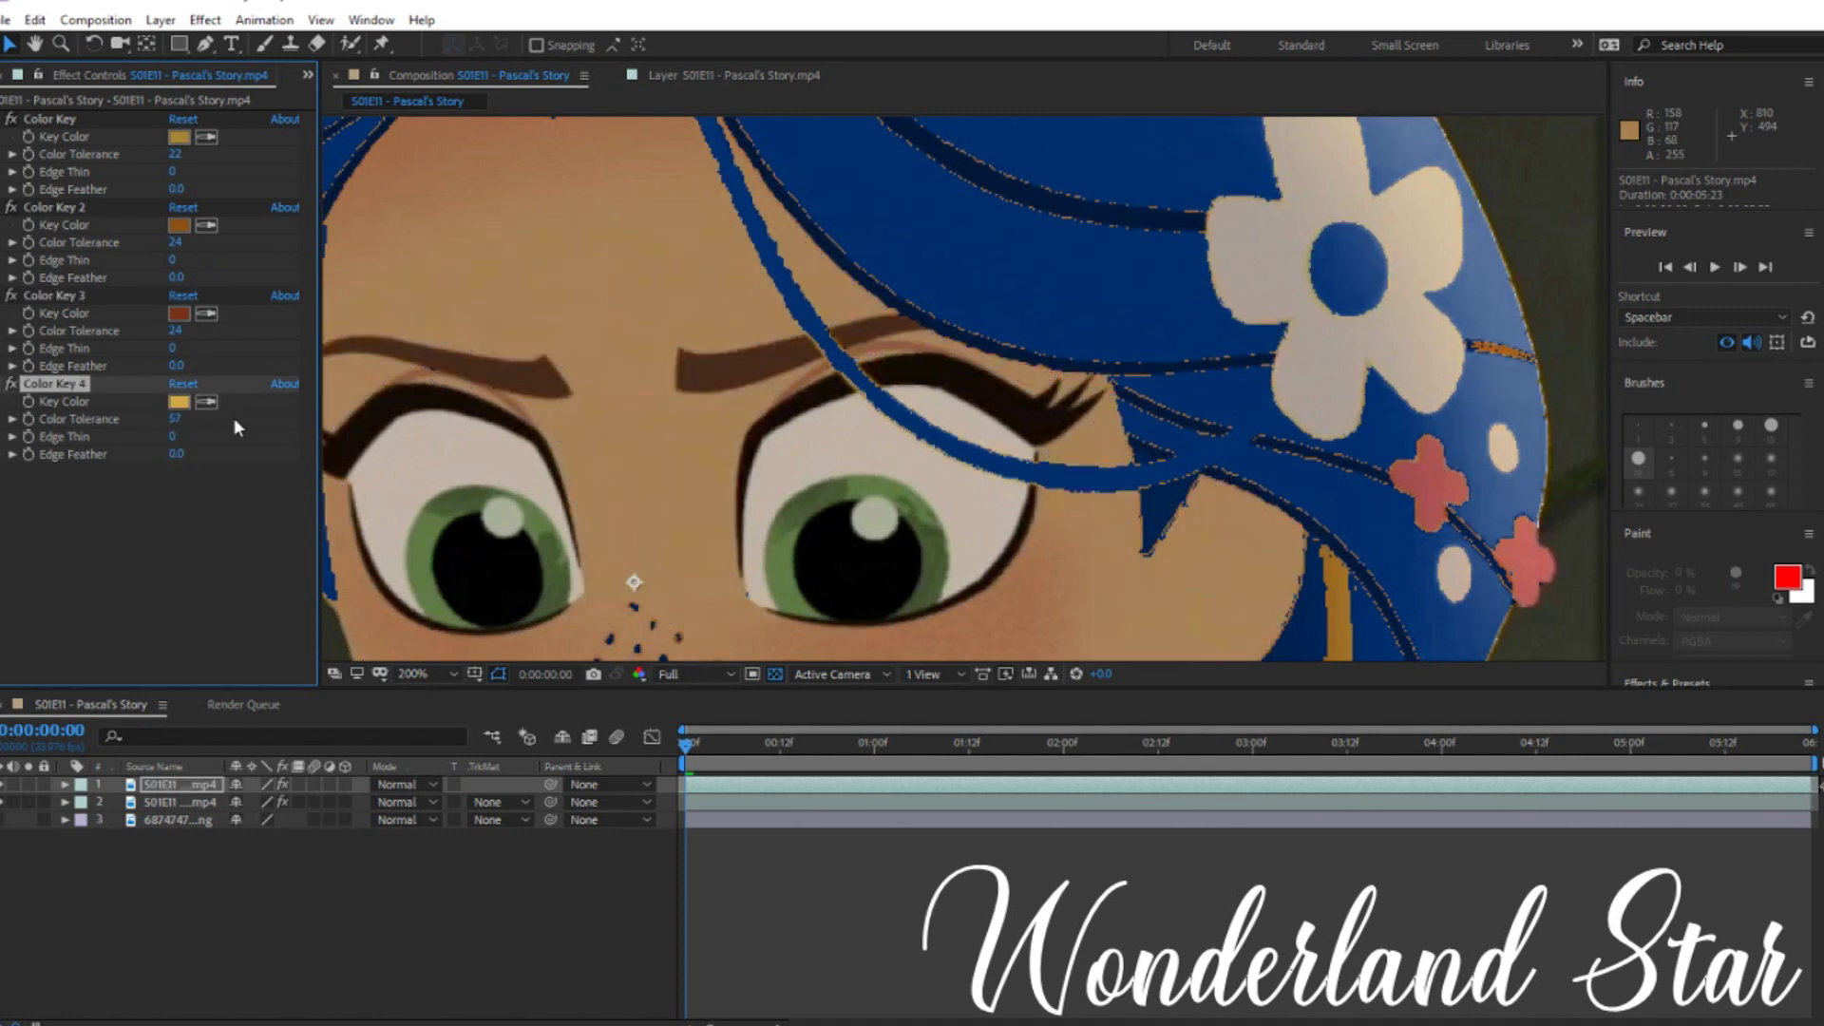
Step: Preview the keyed hair, reset all four Color Key effects to their defaults, and return to the first frame
key(space)
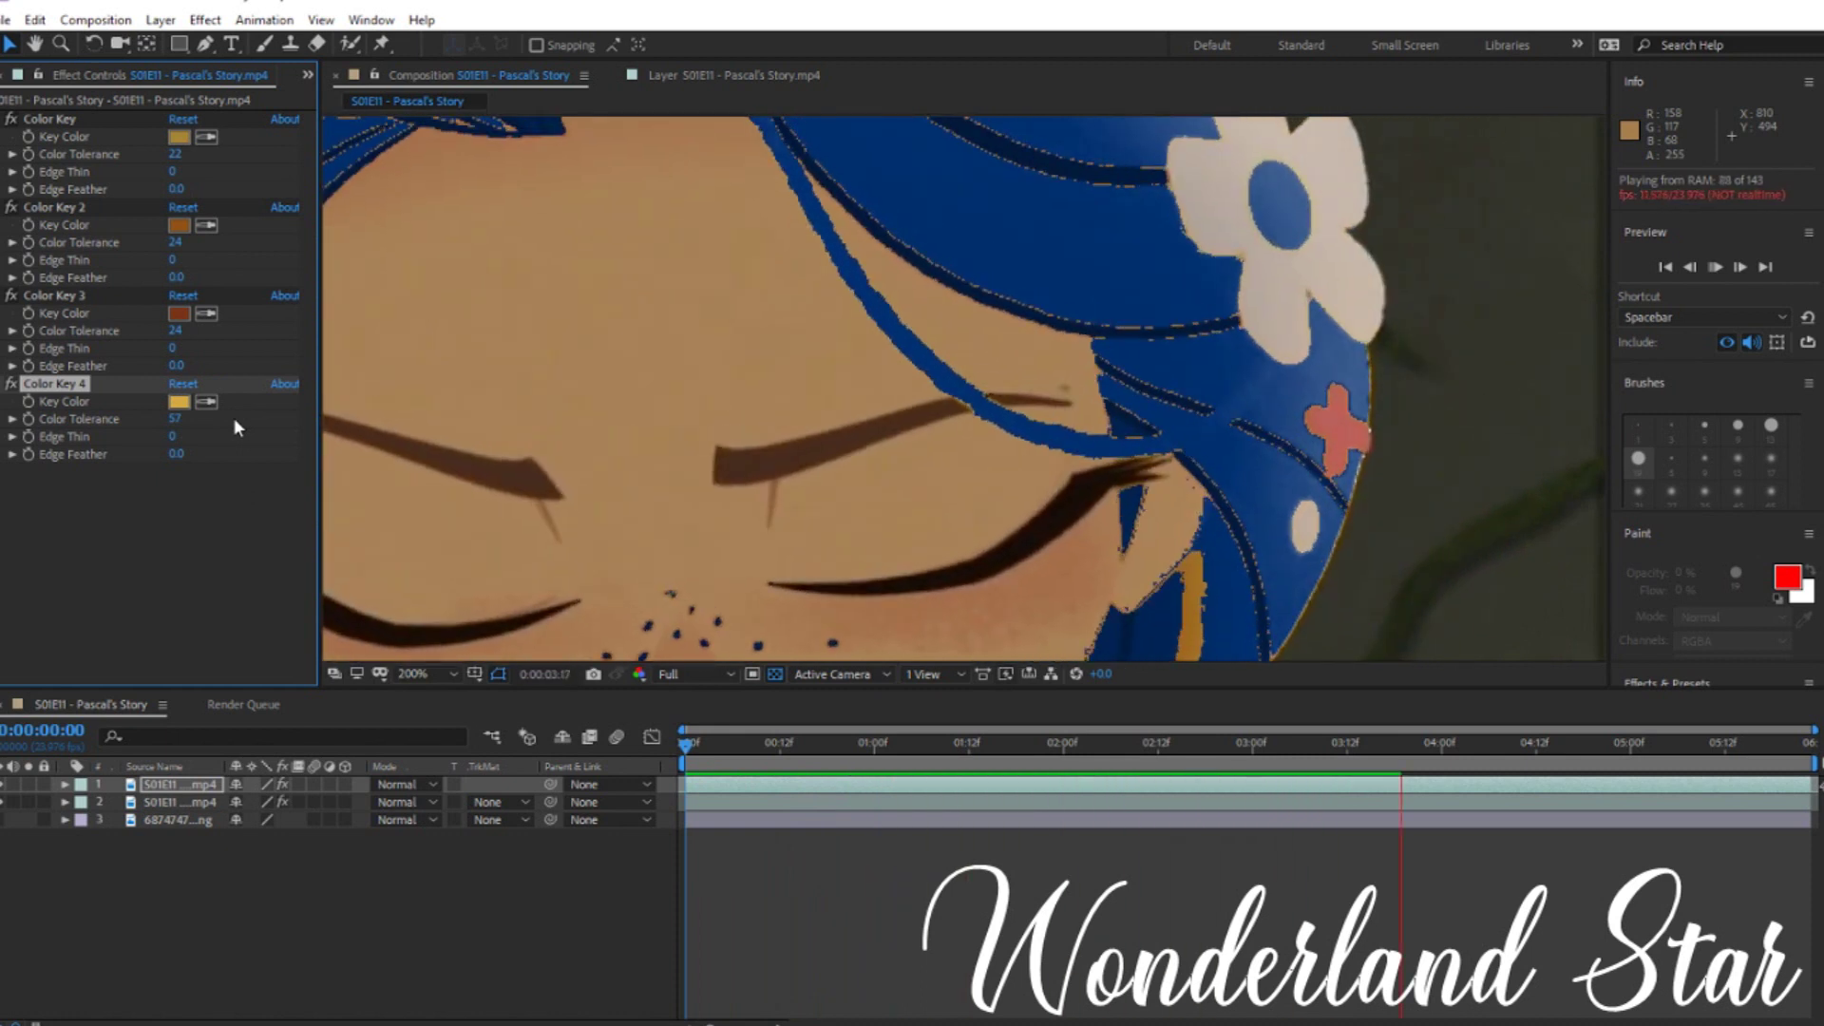
key(space)
click(184, 384)
click(183, 296)
click(183, 207)
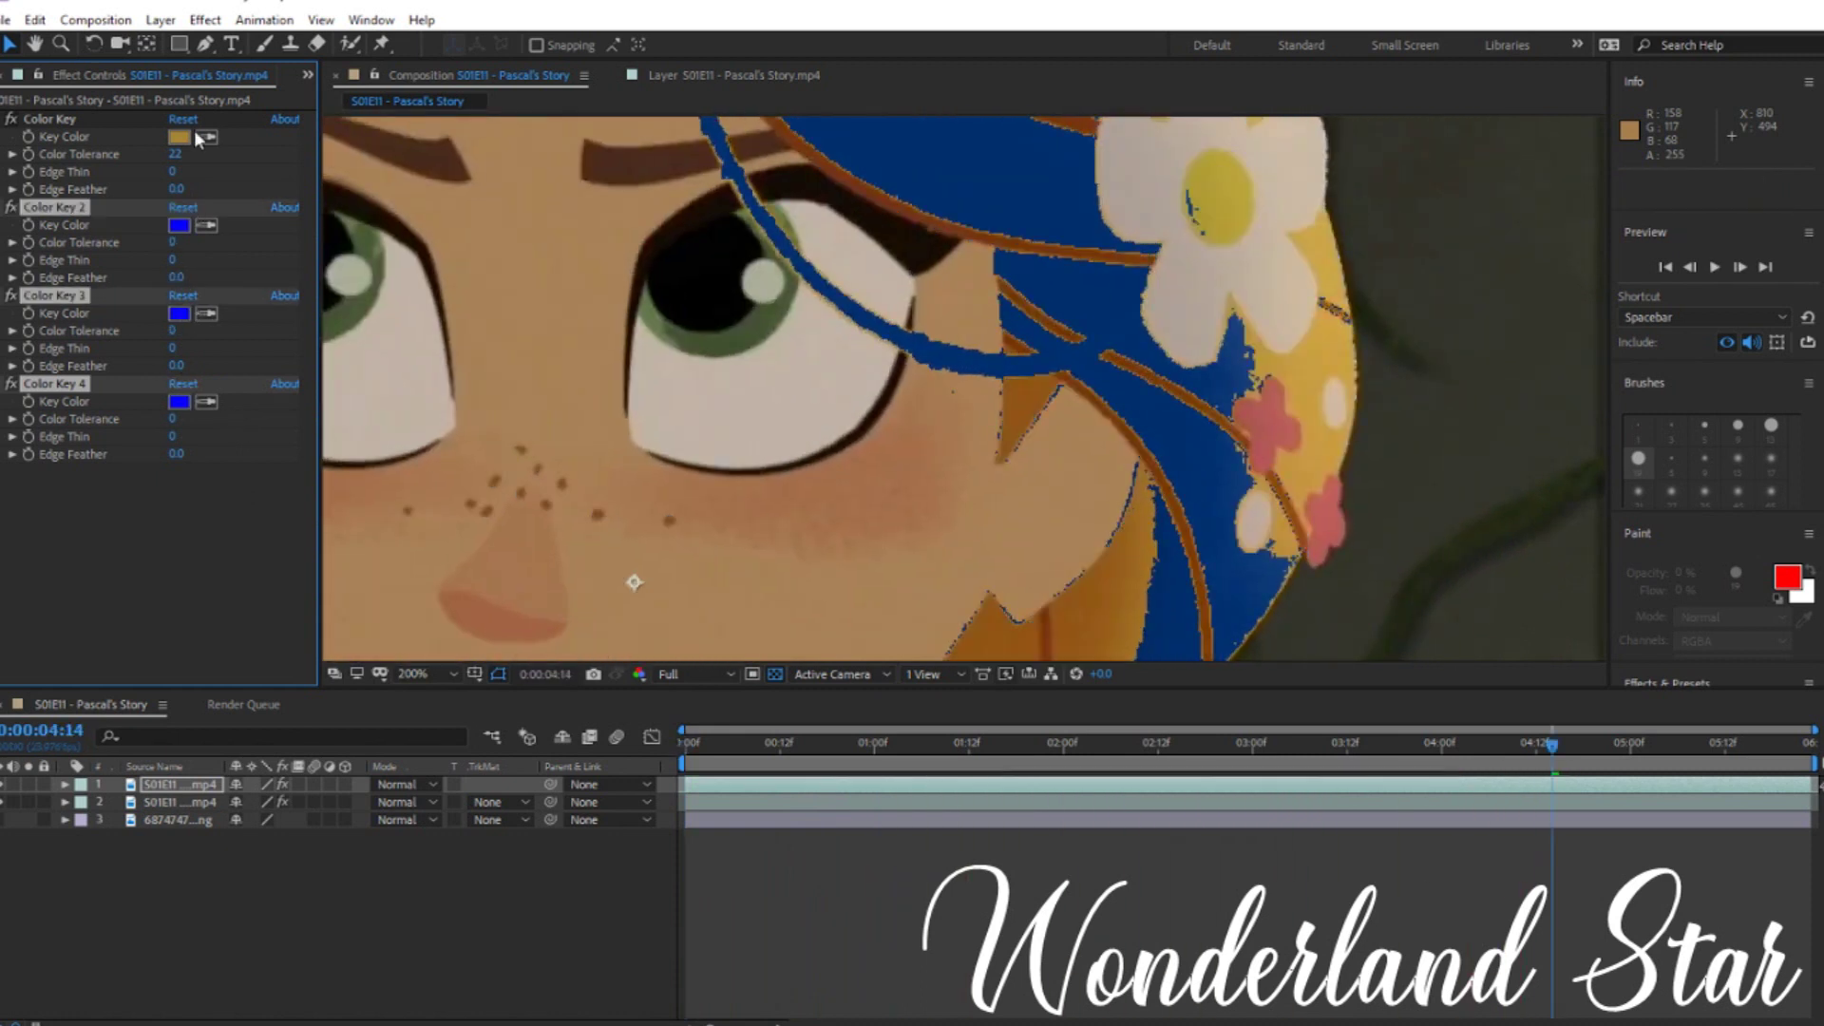
key(ctrl+z)
key(Home)
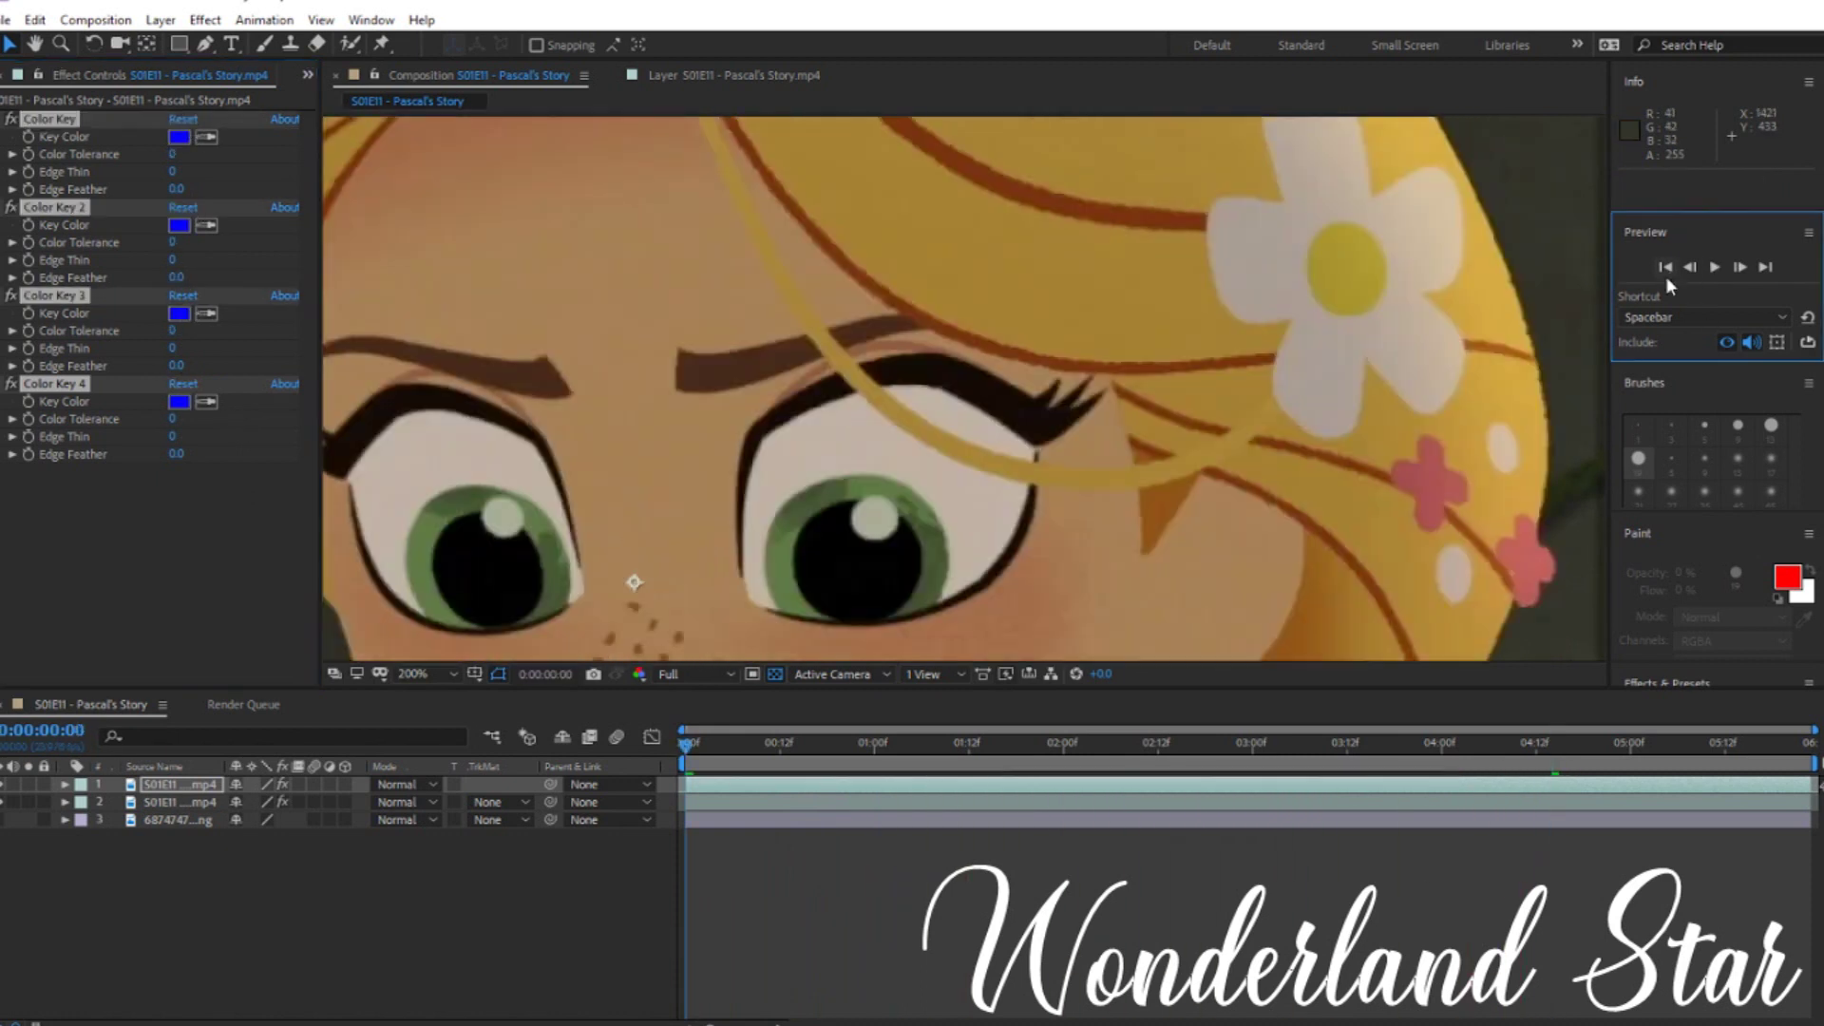
Step: Key the red-brown hair lines with Color Key at tolerance 19 and the golden hair with Color Key 2 at 24
click(175, 556)
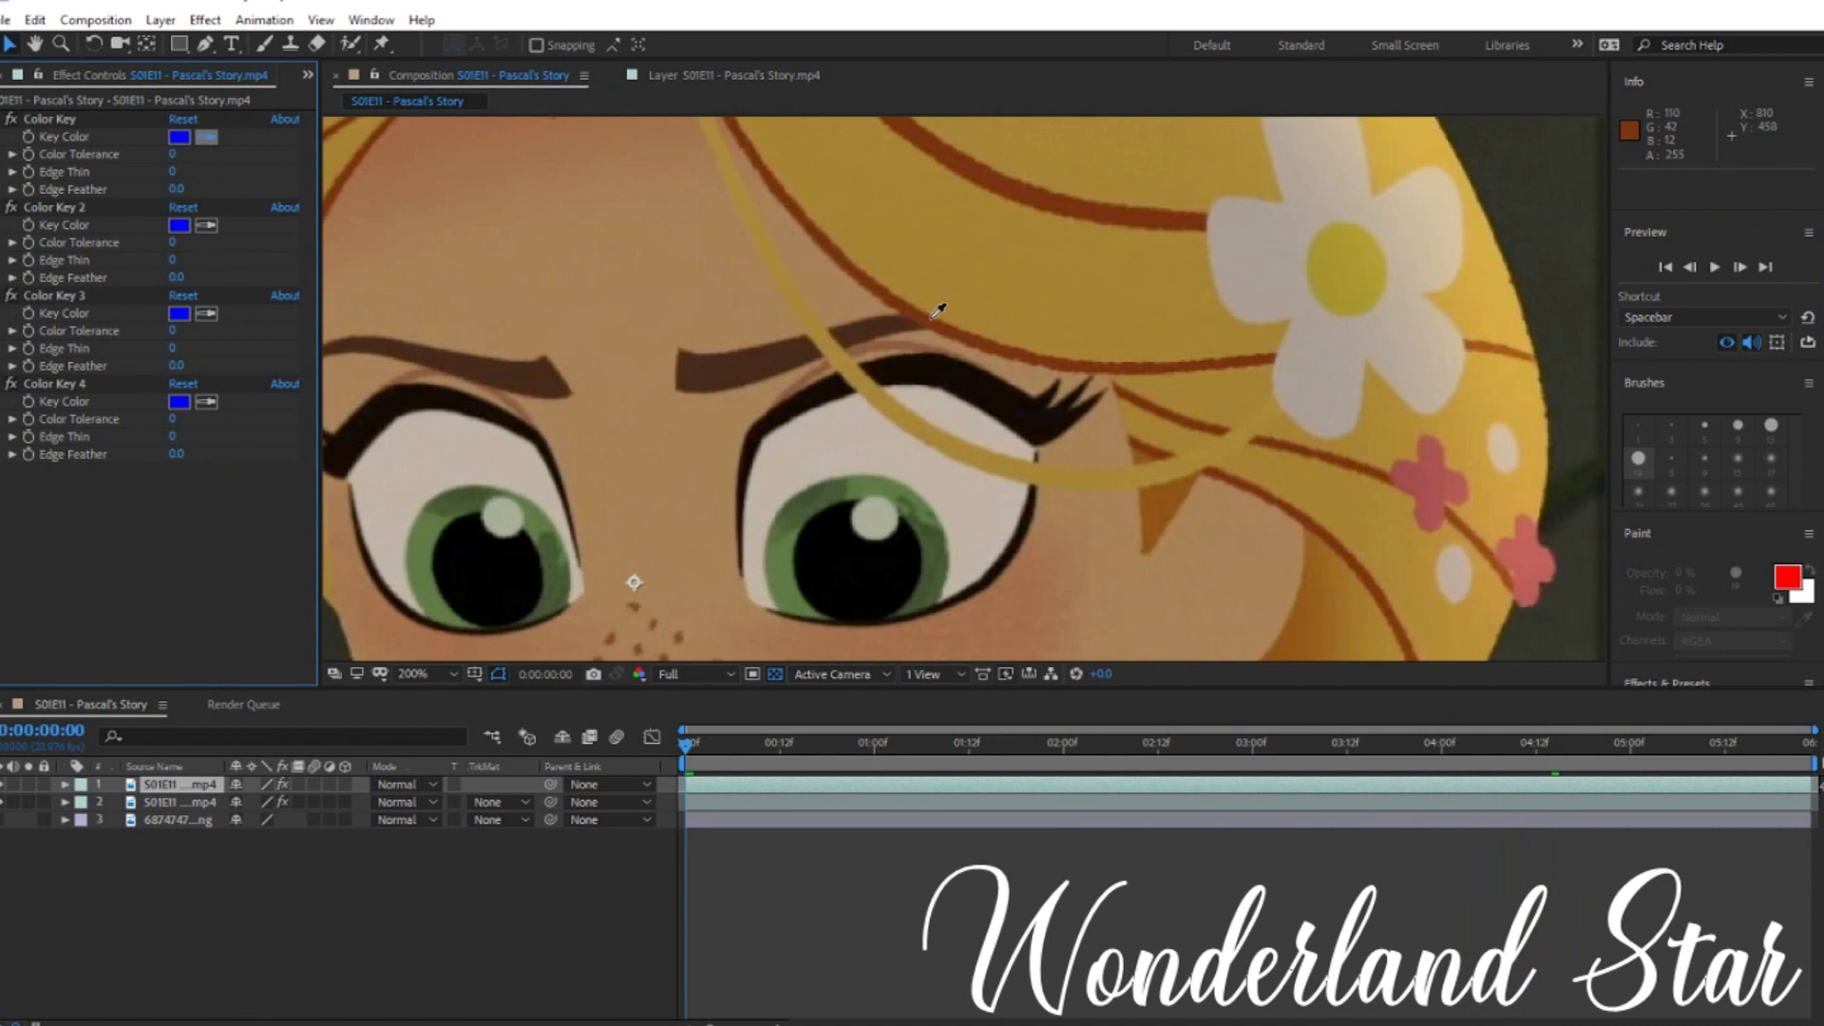
click(948, 307)
drag(173, 154, 196, 158)
click(836, 158)
mouse_move(173, 242)
mouse_down()
mouse_move(214, 243)
mouse_move(198, 243)
mouse_up()
Step: Key the dark and light green of the irises with Color Key 3 and Color Key 4, both at tolerance 26
click(828, 488)
mouse_move(173, 331)
mouse_down()
mouse_move(229, 334)
mouse_move(204, 335)
mouse_up()
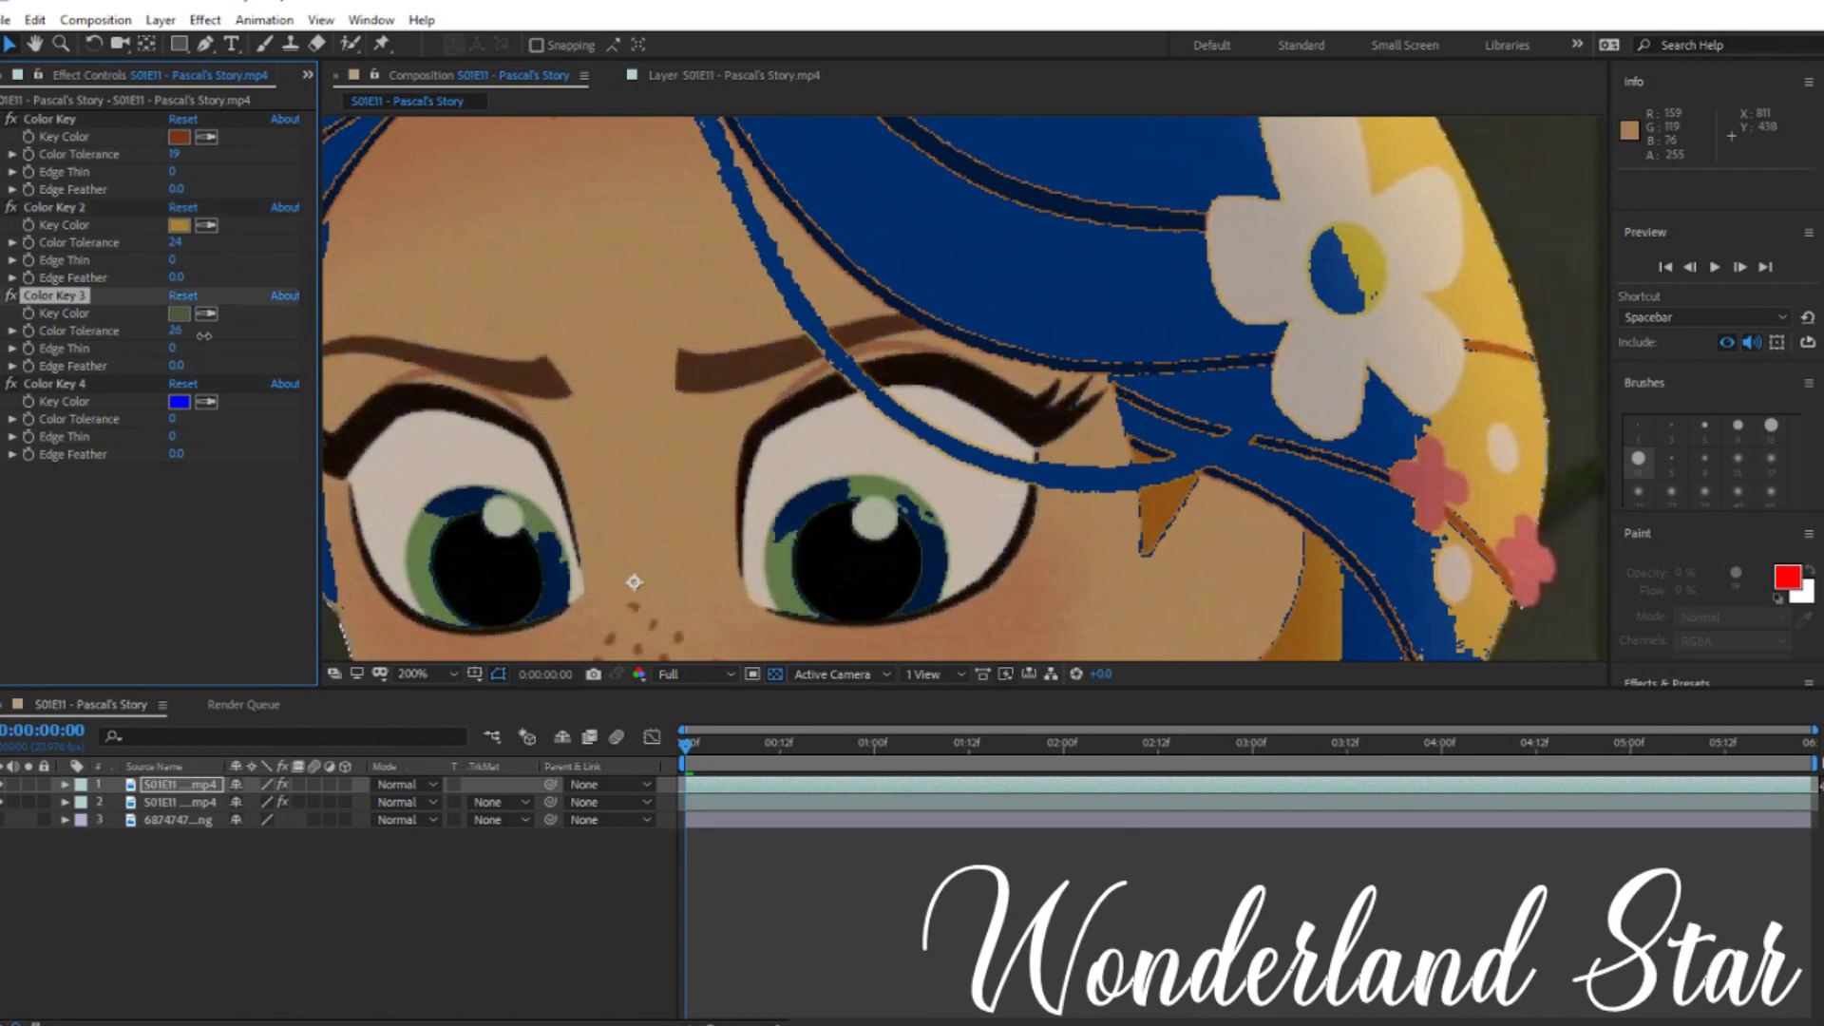
click(211, 406)
click(808, 518)
drag(172, 419, 201, 419)
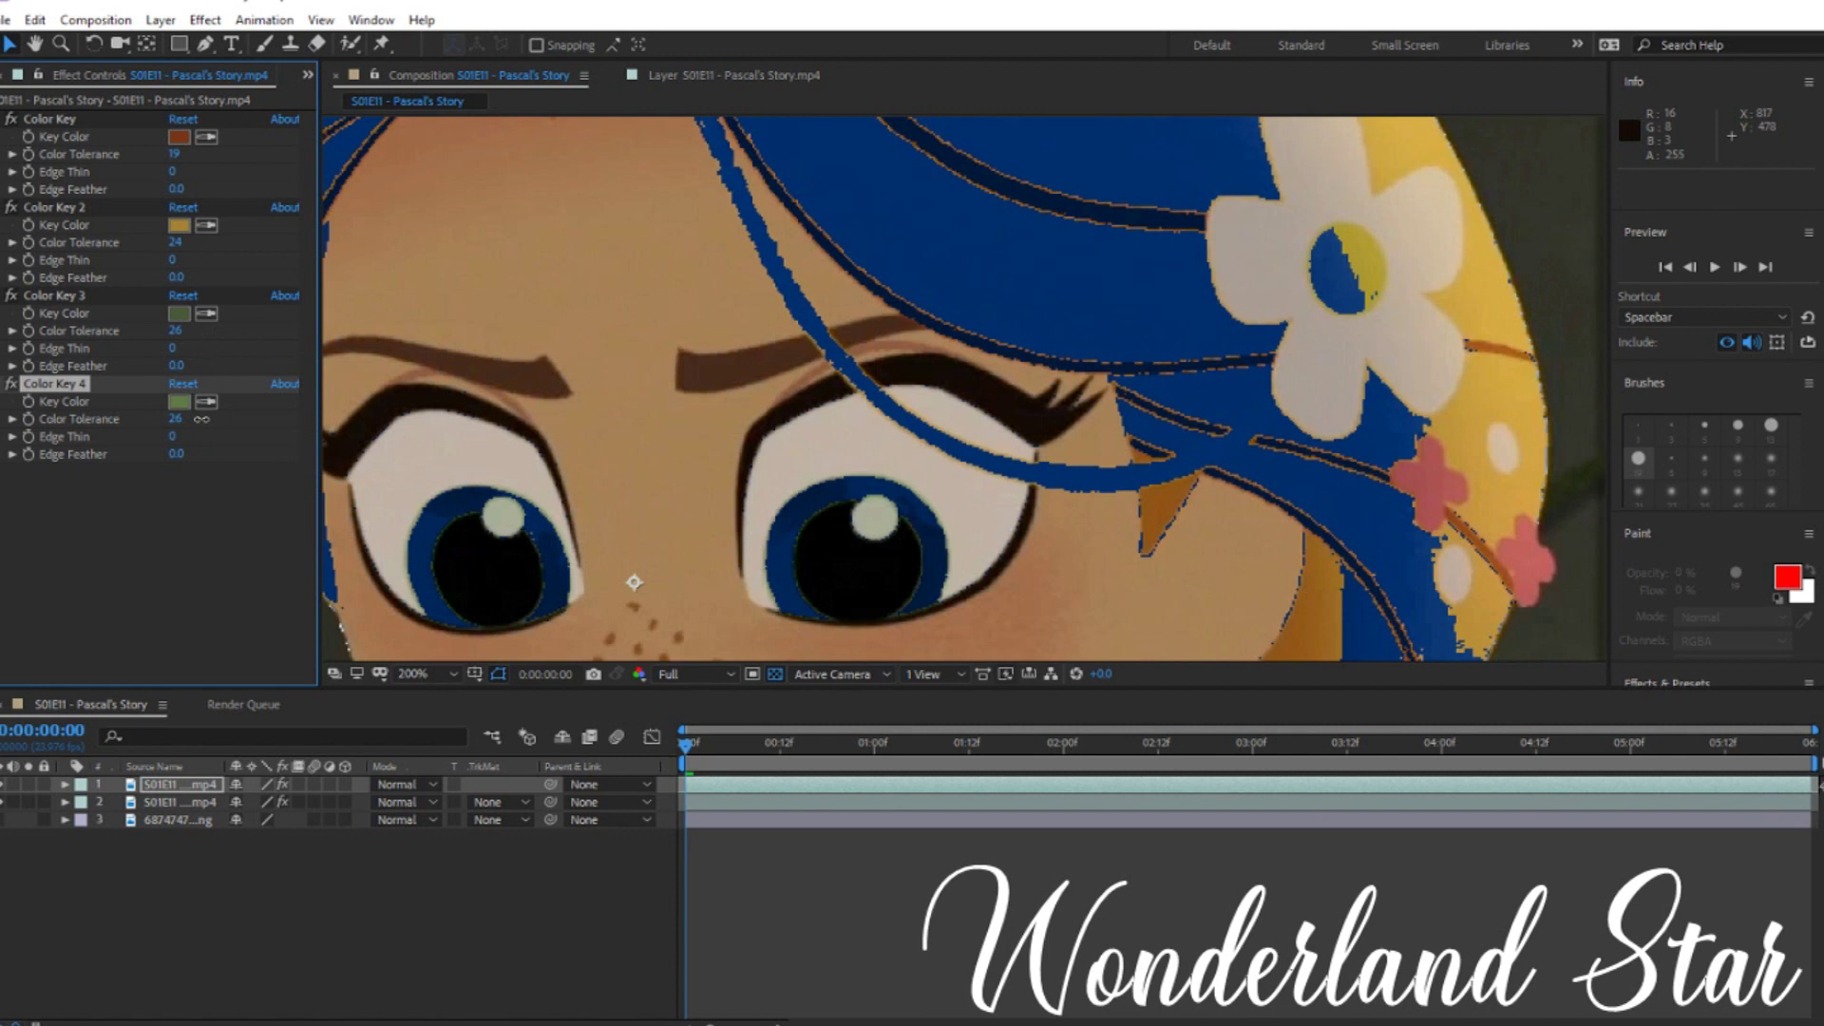
Step: Add a fifth Color Key for the orange-brown shaded hair at tolerance 25 and preview the result from the start
key(ctrl+alt+shift+e)
click(206, 490)
drag(173, 507, 210, 505)
key(space)
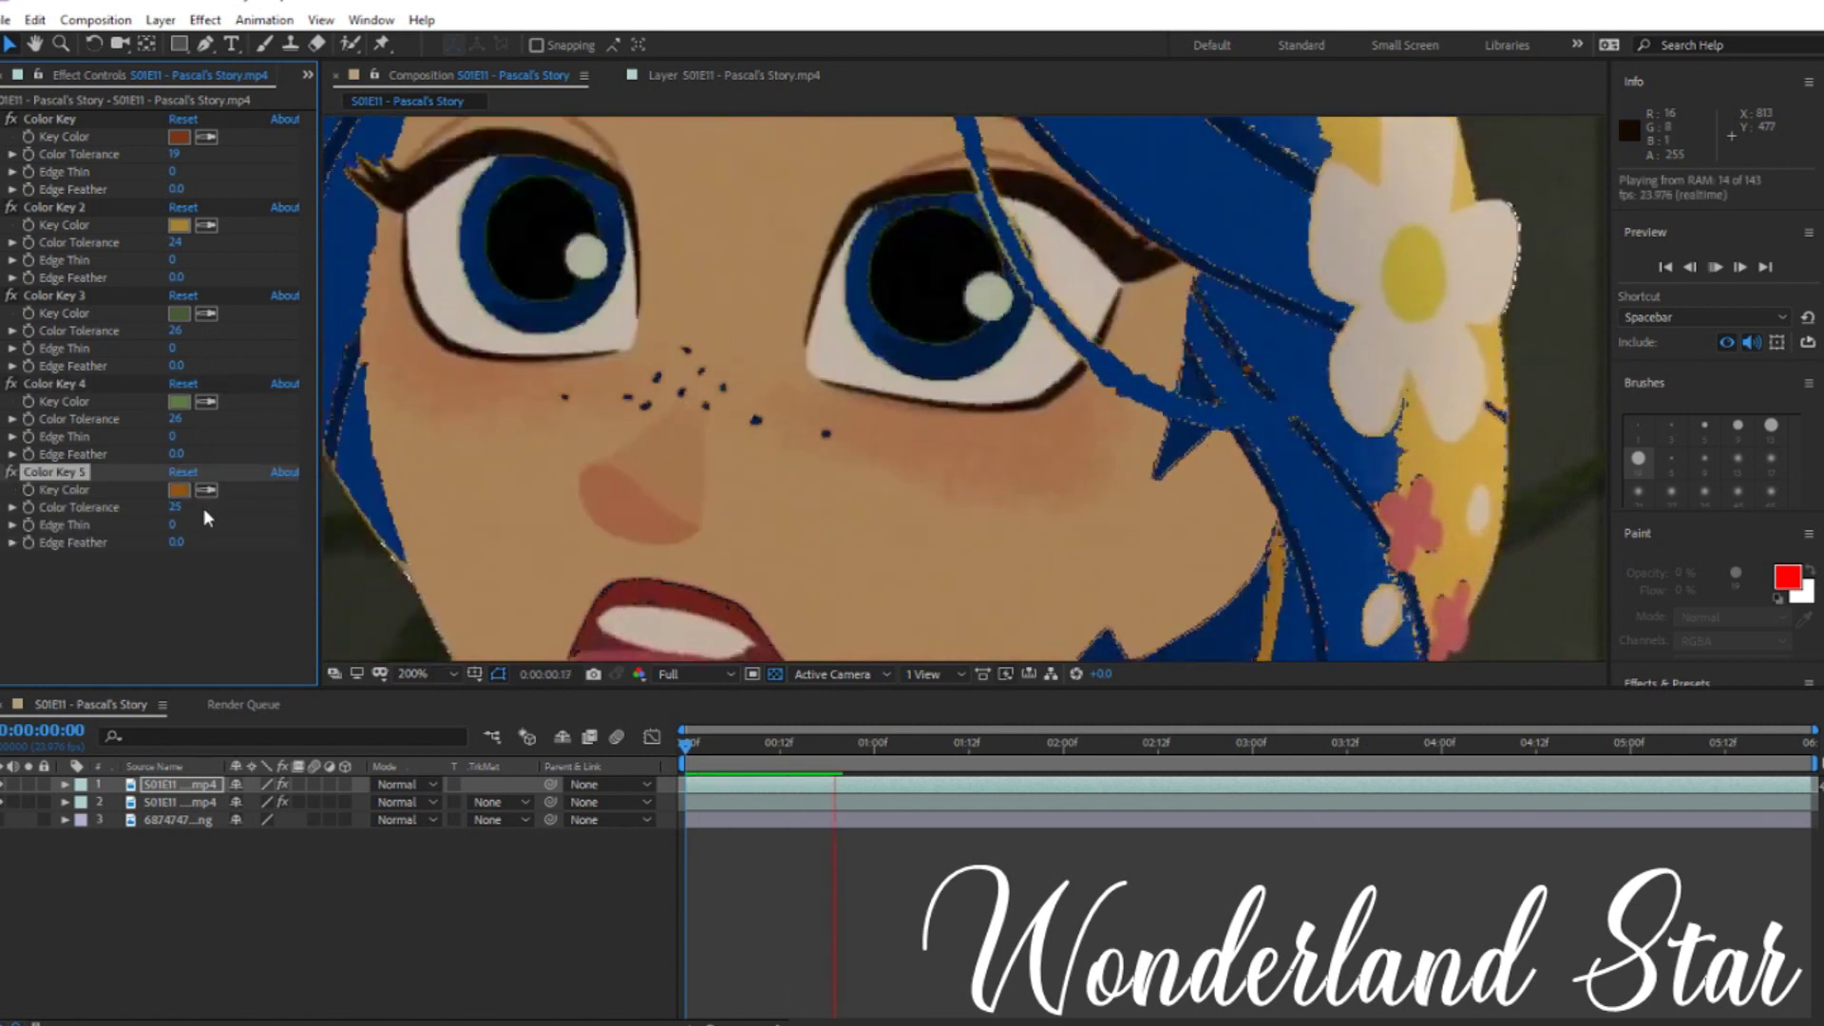
click(1665, 271)
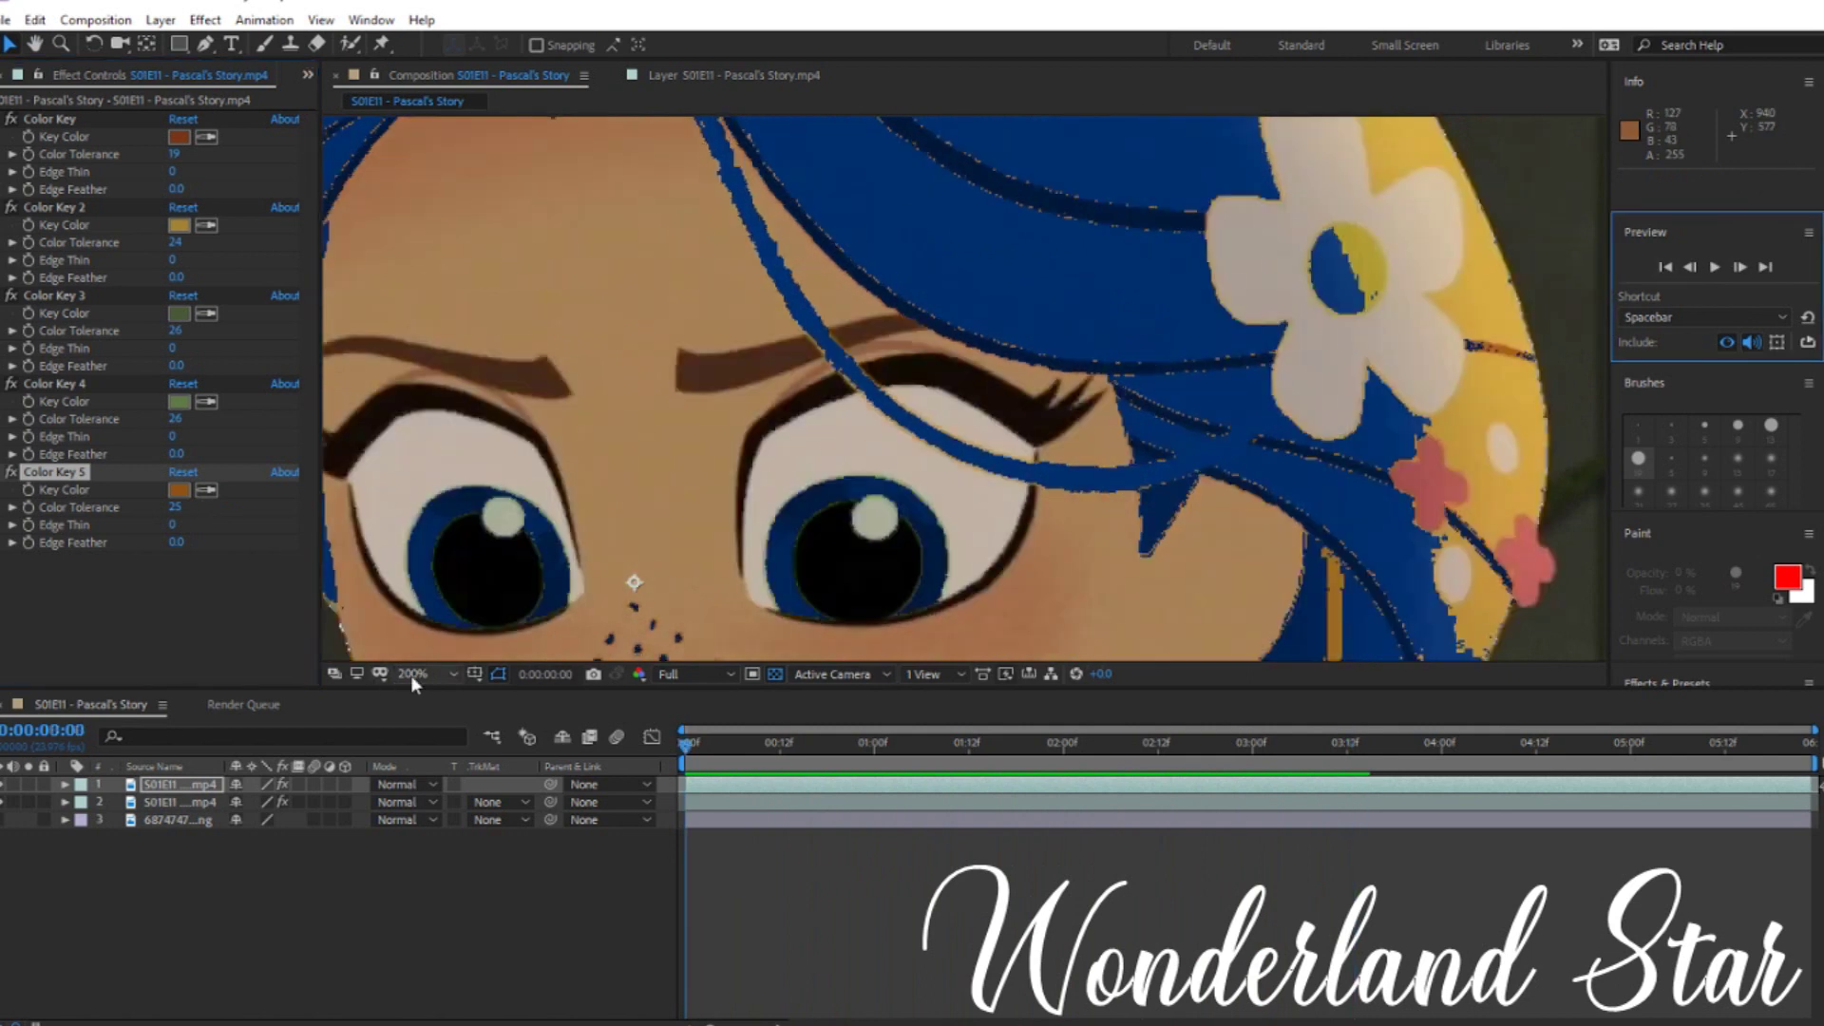
Step: Reset all five Color Key effects on the upper footage layer to their defaults
click(412, 674)
click(447, 323)
click(183, 472)
click(185, 384)
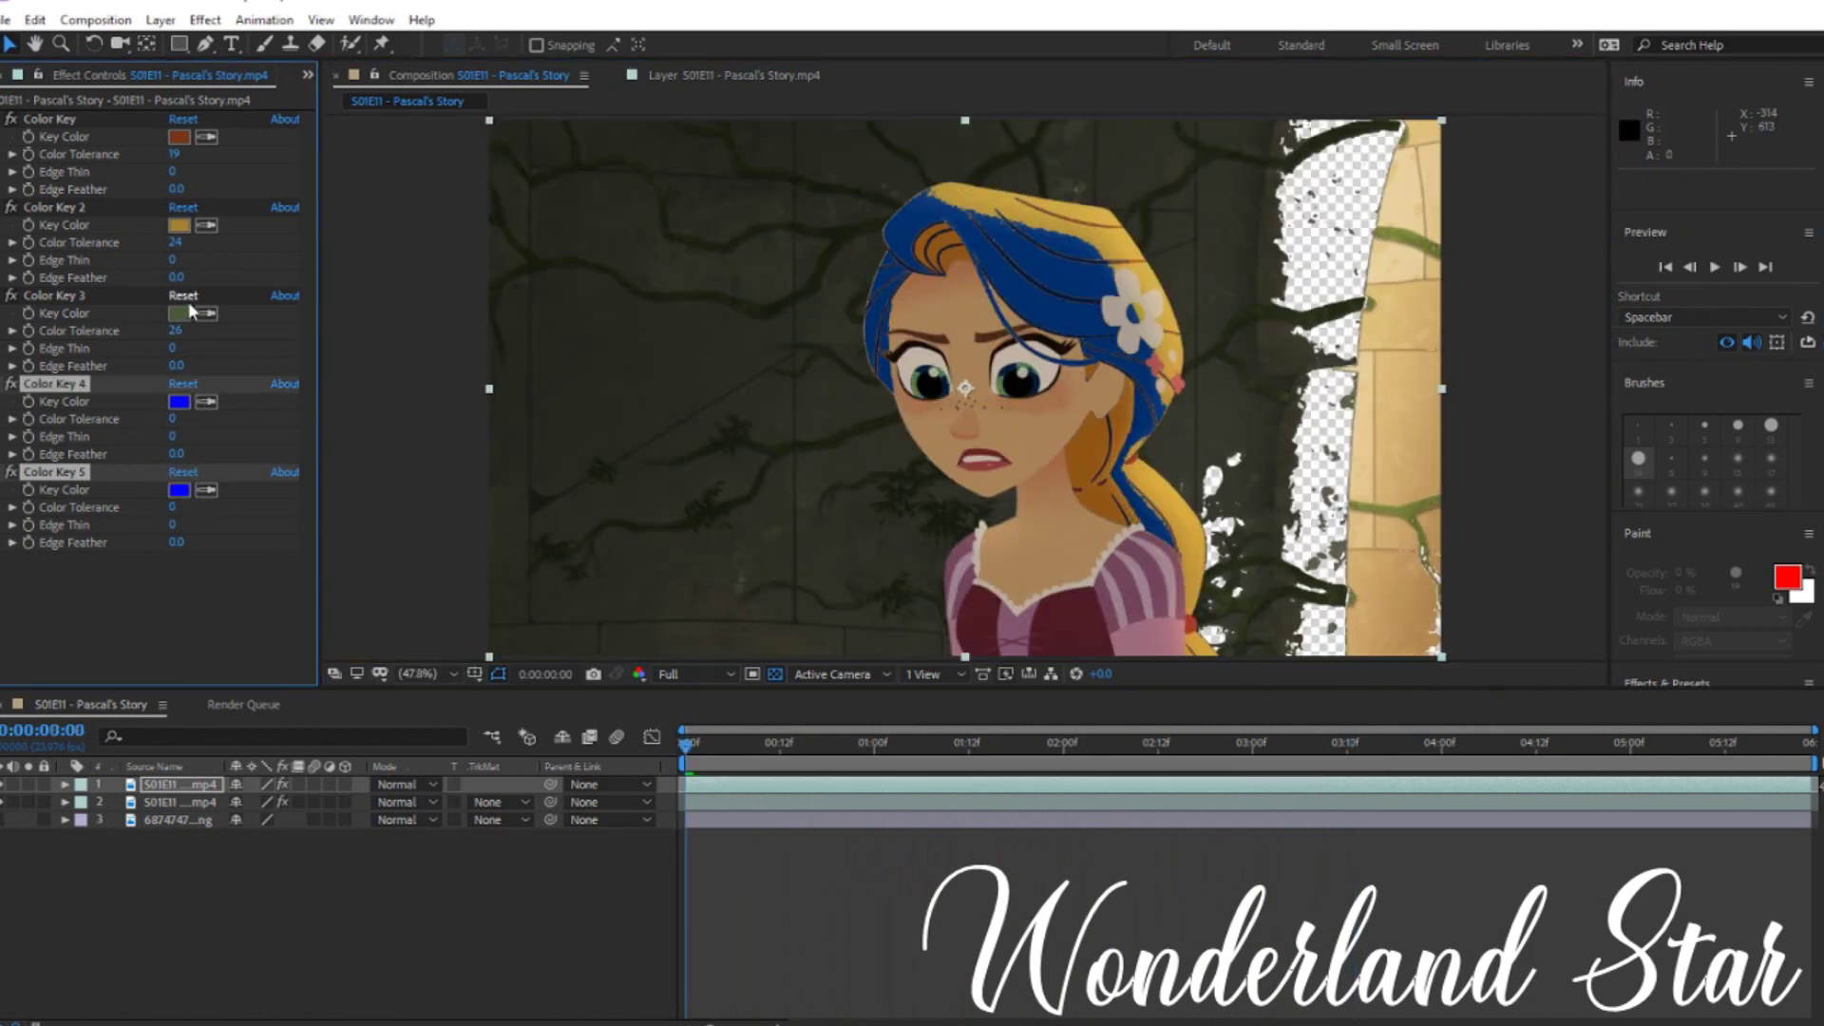
click(183, 295)
click(184, 207)
click(183, 119)
Step: Key out the golden hair with the first Color Key, using a colour tolerance of 37
click(63, 46)
click(1072, 376)
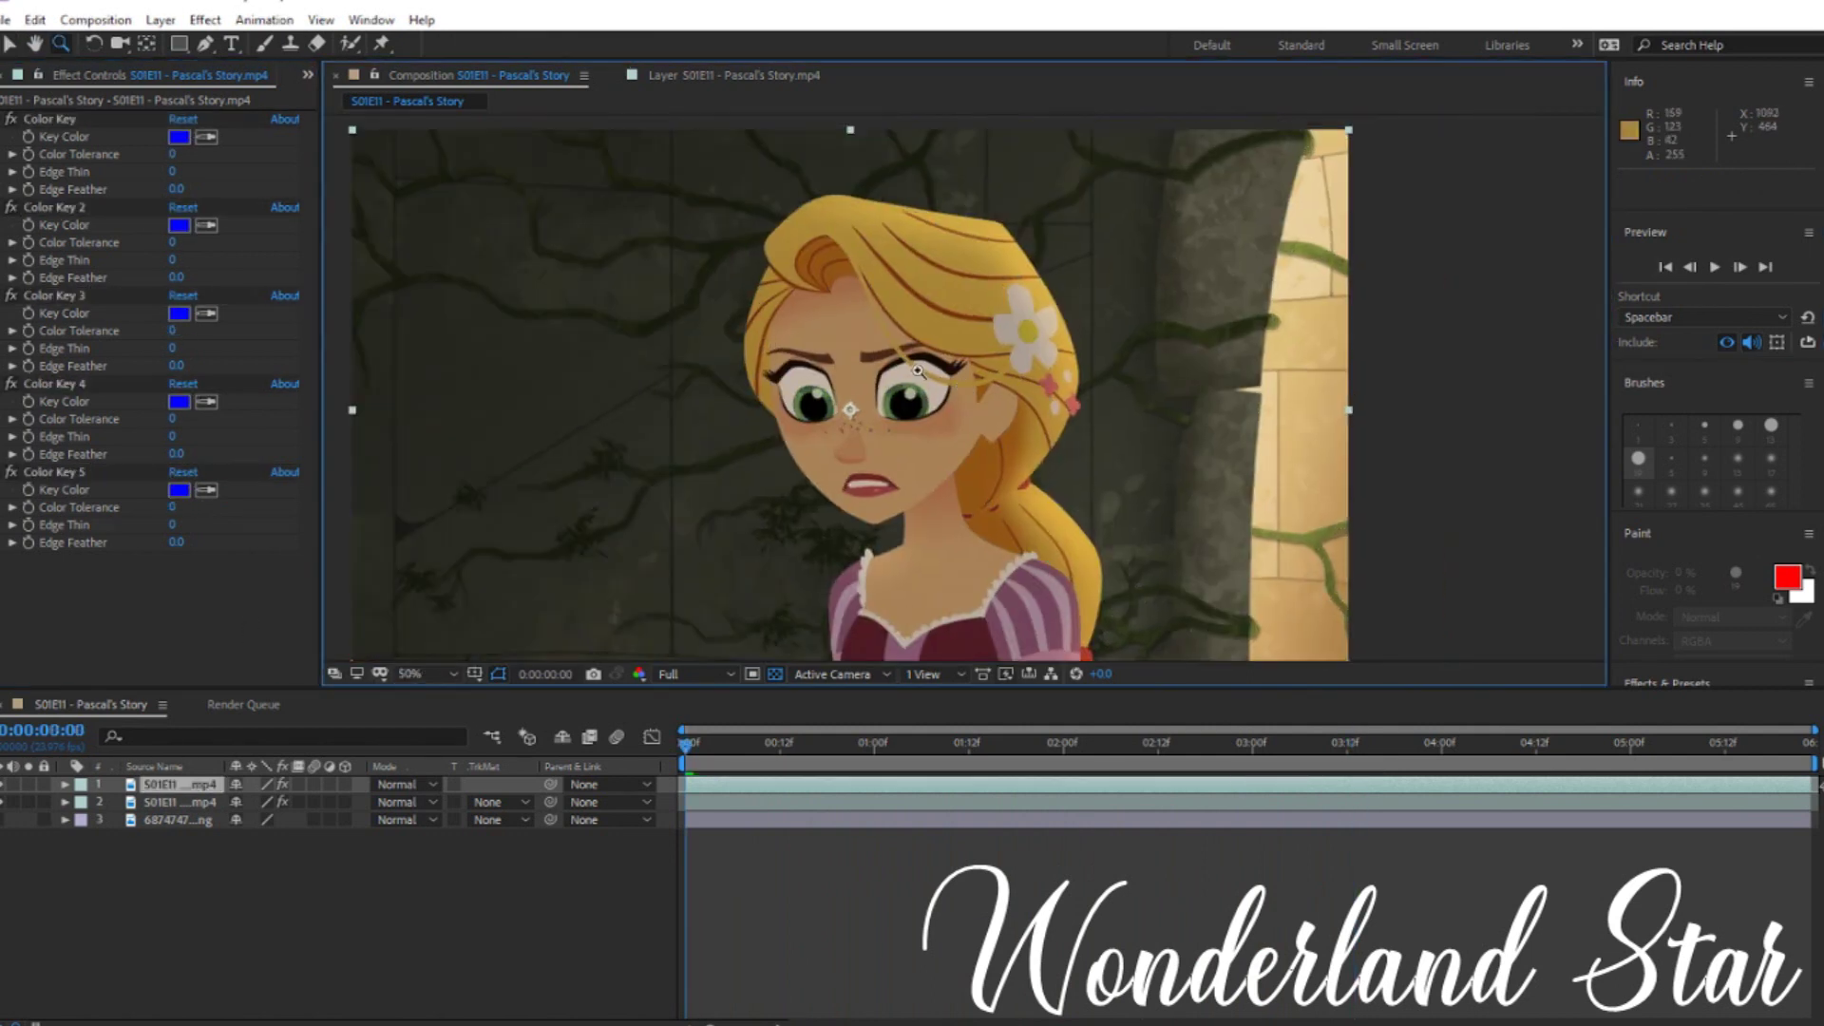
click(927, 373)
click(964, 393)
click(206, 138)
click(673, 234)
drag(173, 154, 211, 166)
click(182, 118)
Step: Key out the red-brown hair lines with Color Key 2 at tolerance 16, and open the upper footage layer in its own view
click(206, 138)
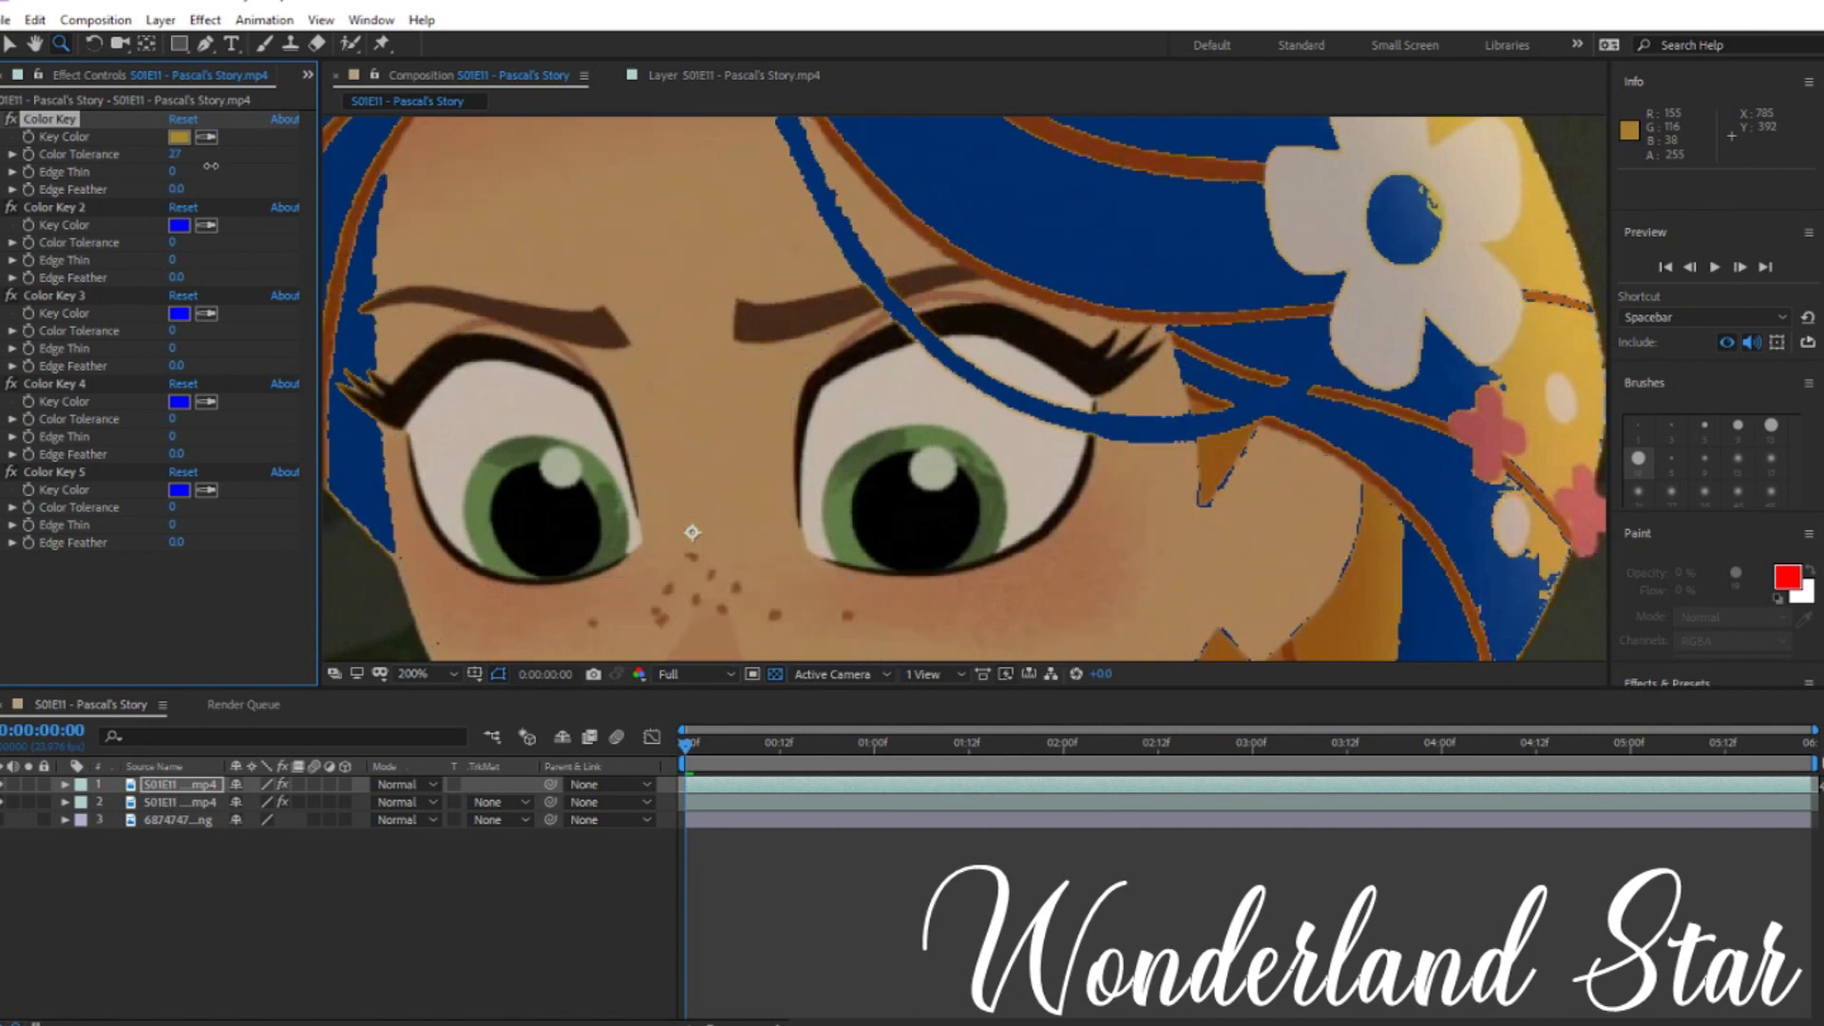
click(1012, 271)
drag(176, 244, 198, 243)
double_click(194, 783)
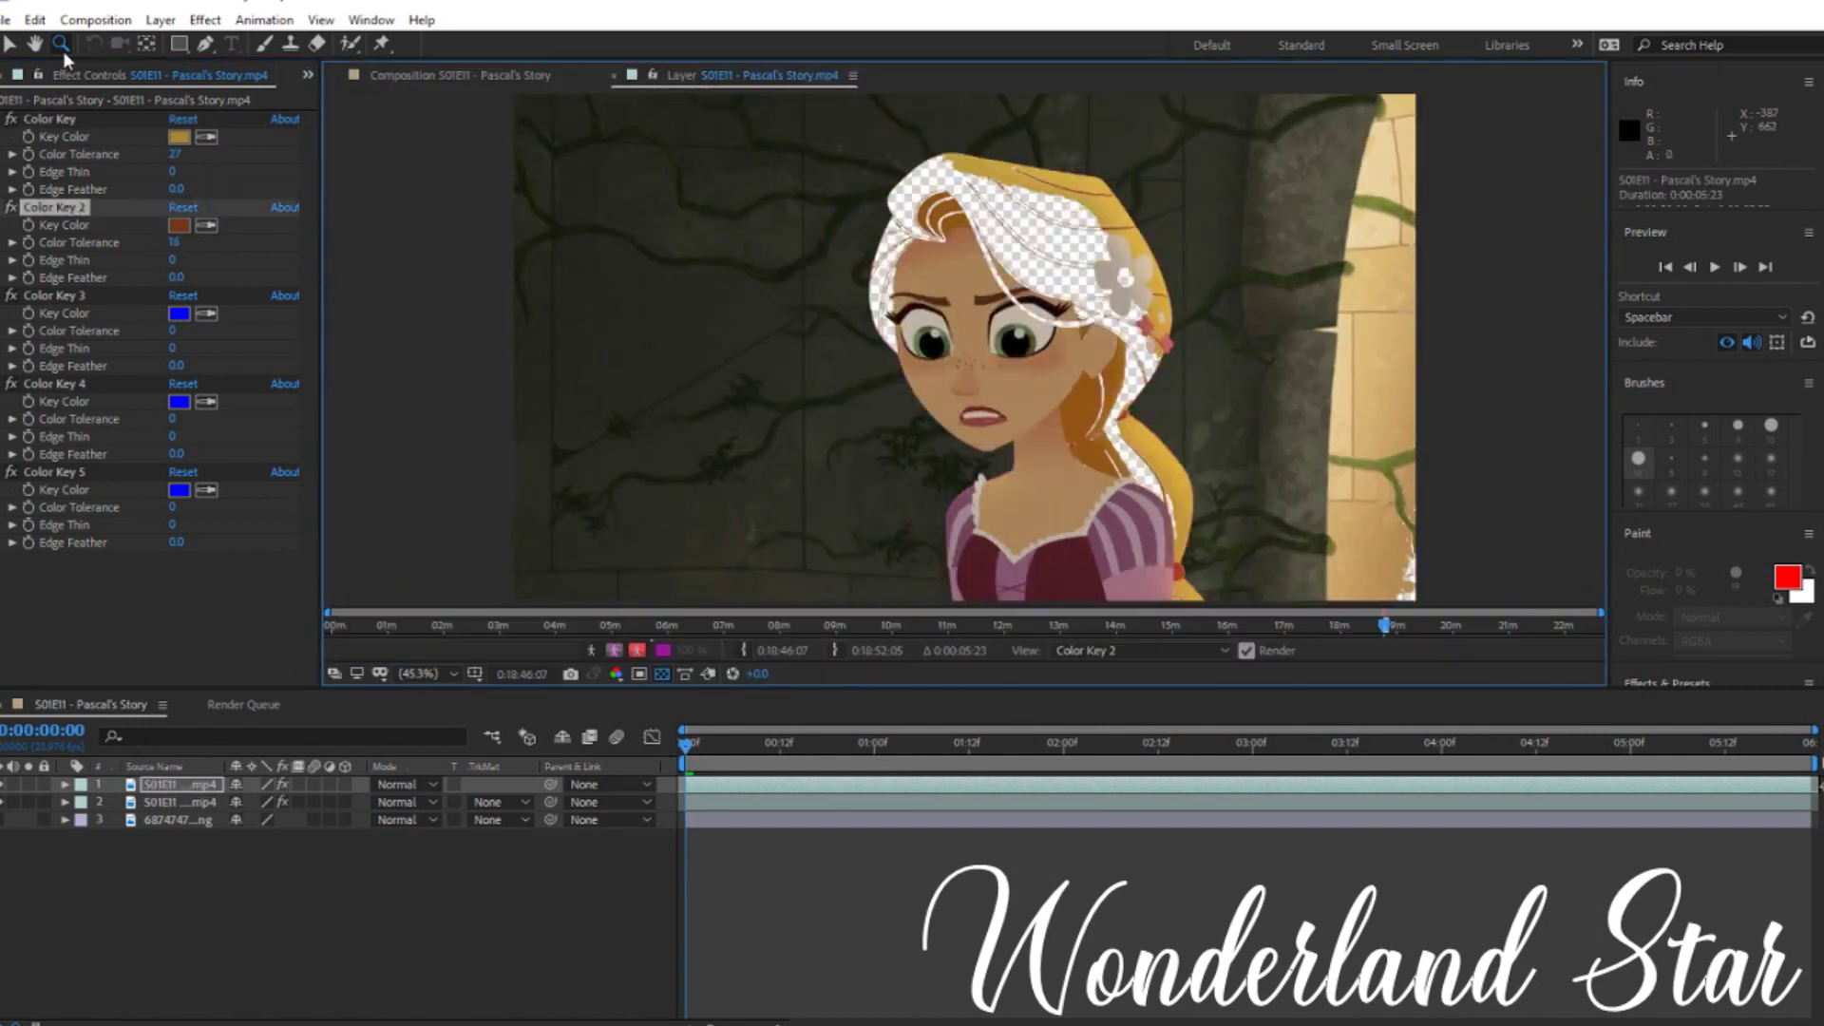
Step: Key out the orange-brown shaded hair beside the neck with Color Key 3 at tolerance 16
click(61, 43)
click(1000, 367)
click(1000, 367)
click(1000, 367)
click(206, 314)
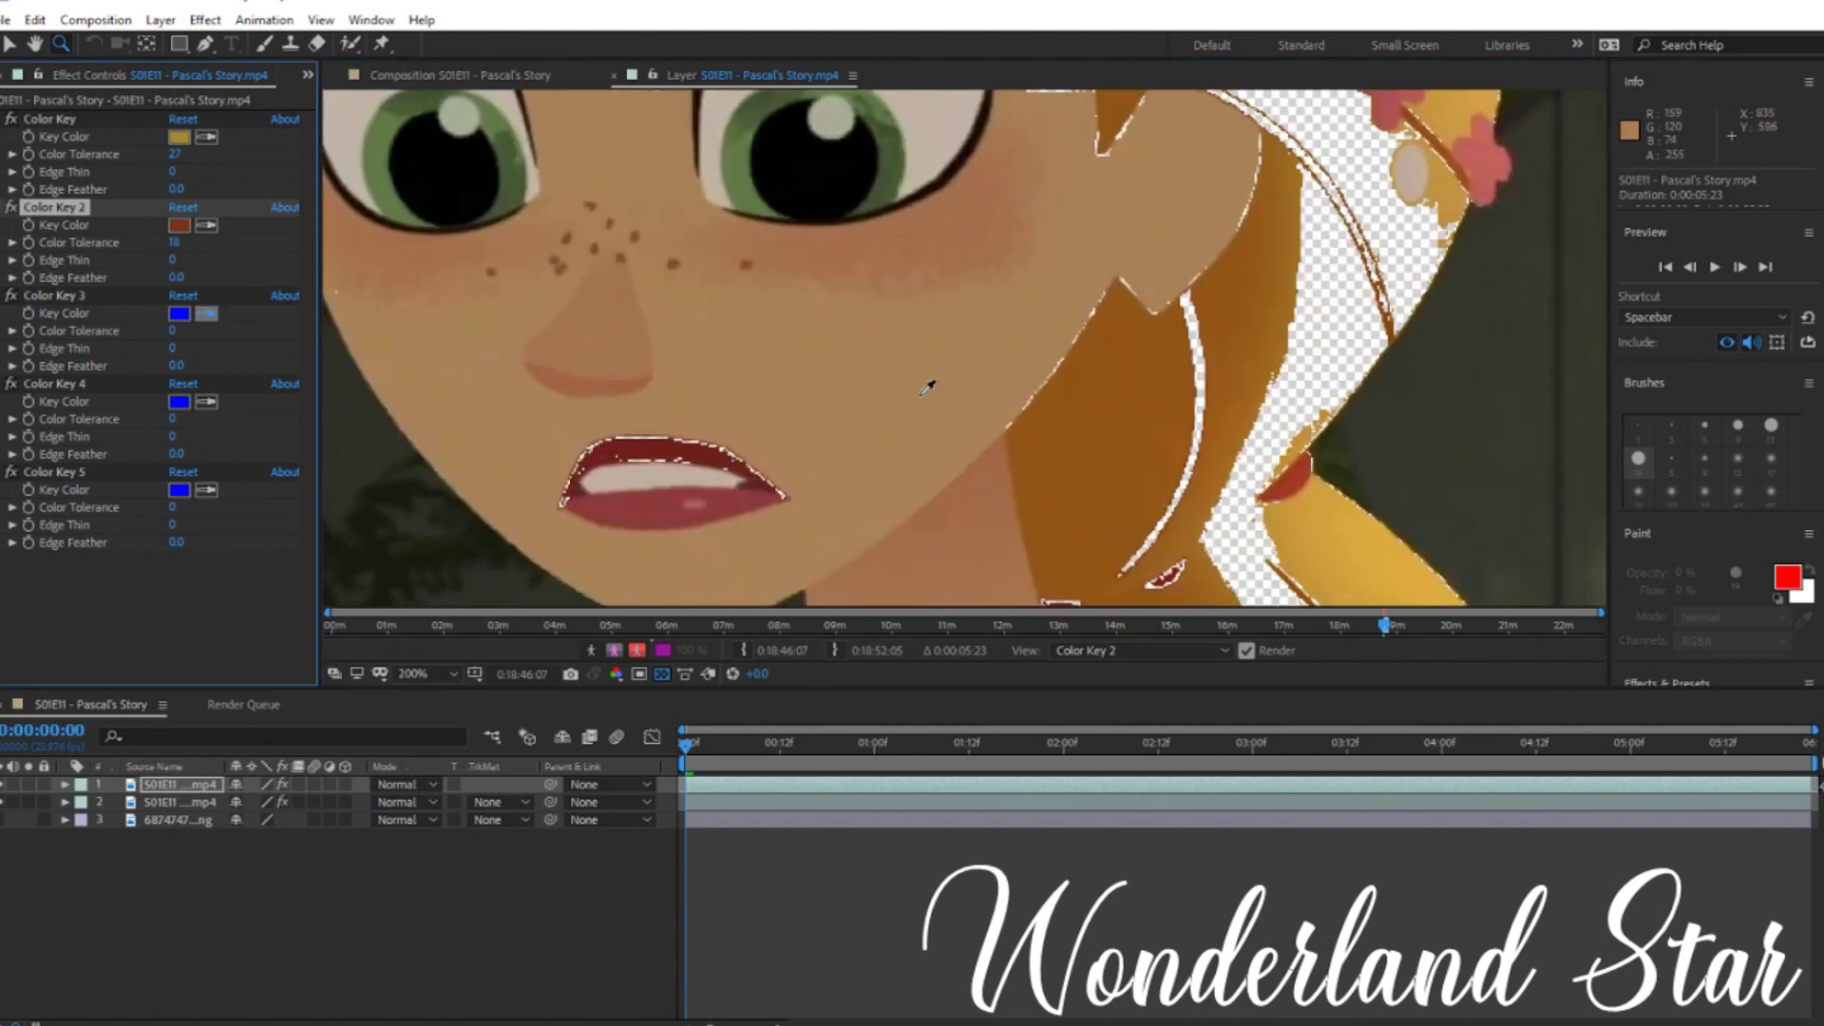
click(1089, 433)
click(475, 80)
drag(174, 330, 106, 344)
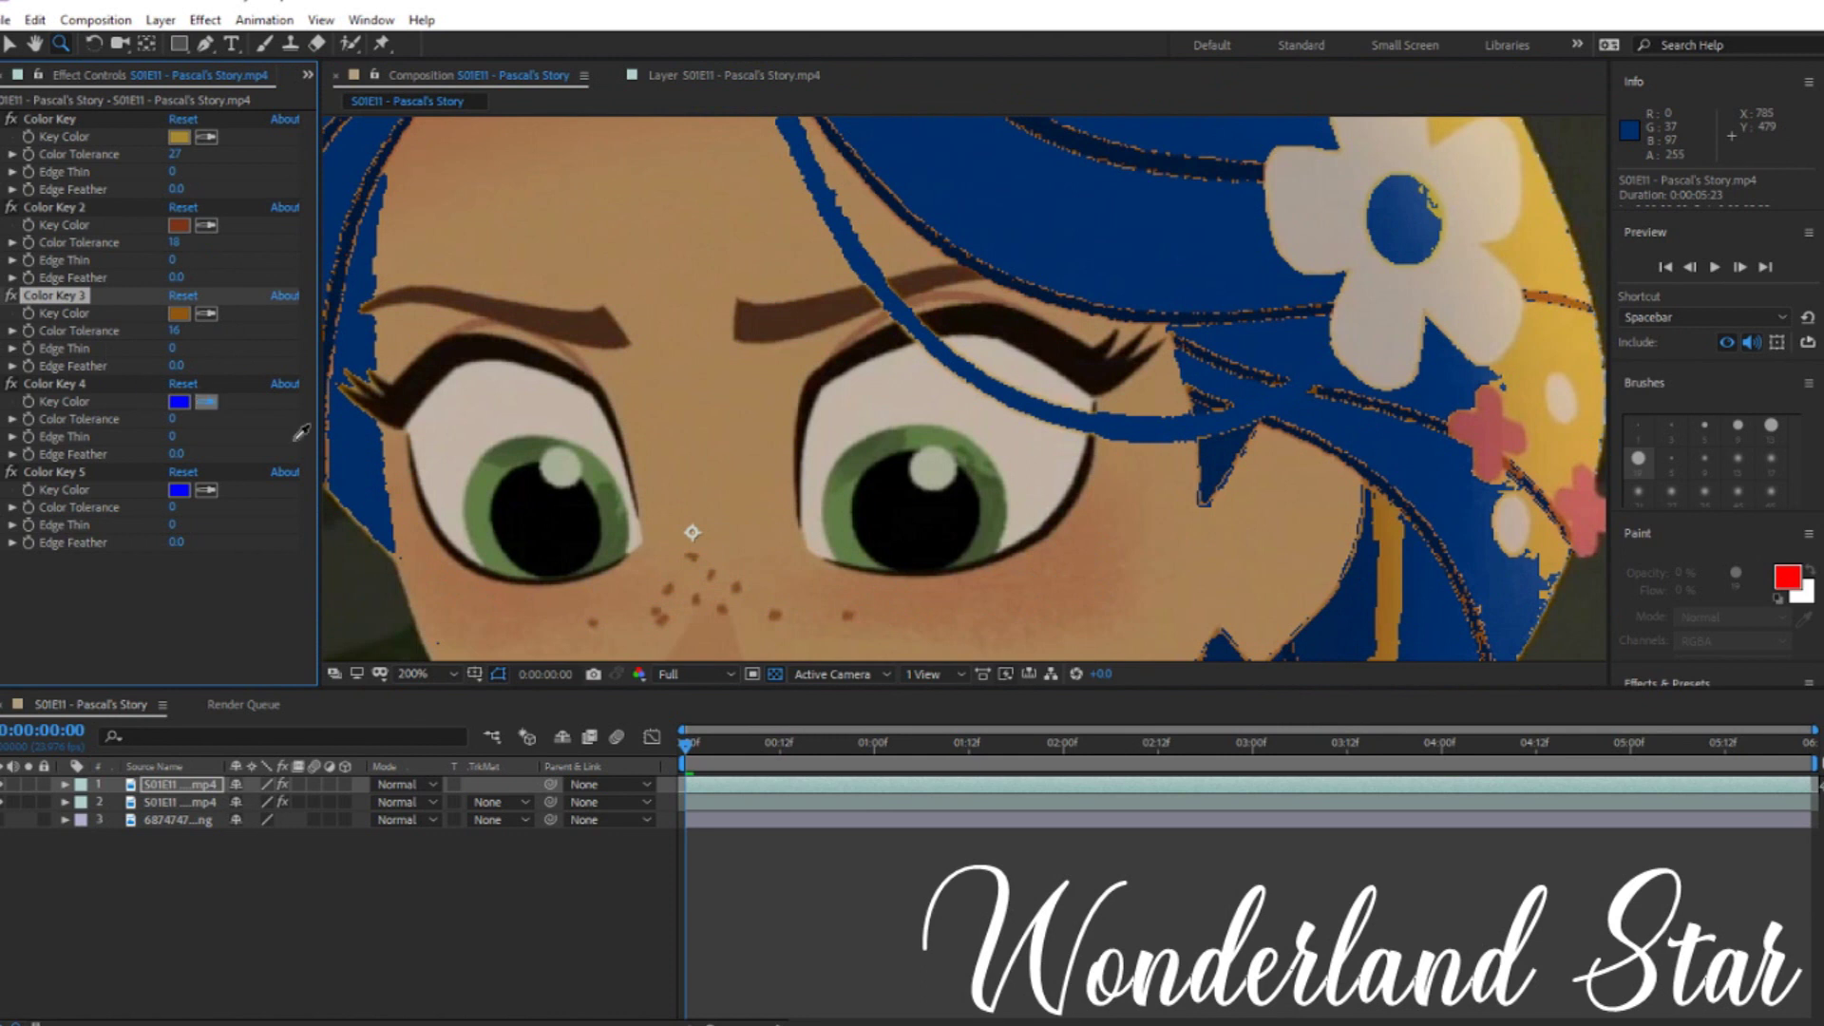
Step: Key out the green irises with Color Key 4 at tolerance 21, and sample their darker green with Color Key 5
click(207, 401)
click(491, 494)
drag(171, 419, 195, 425)
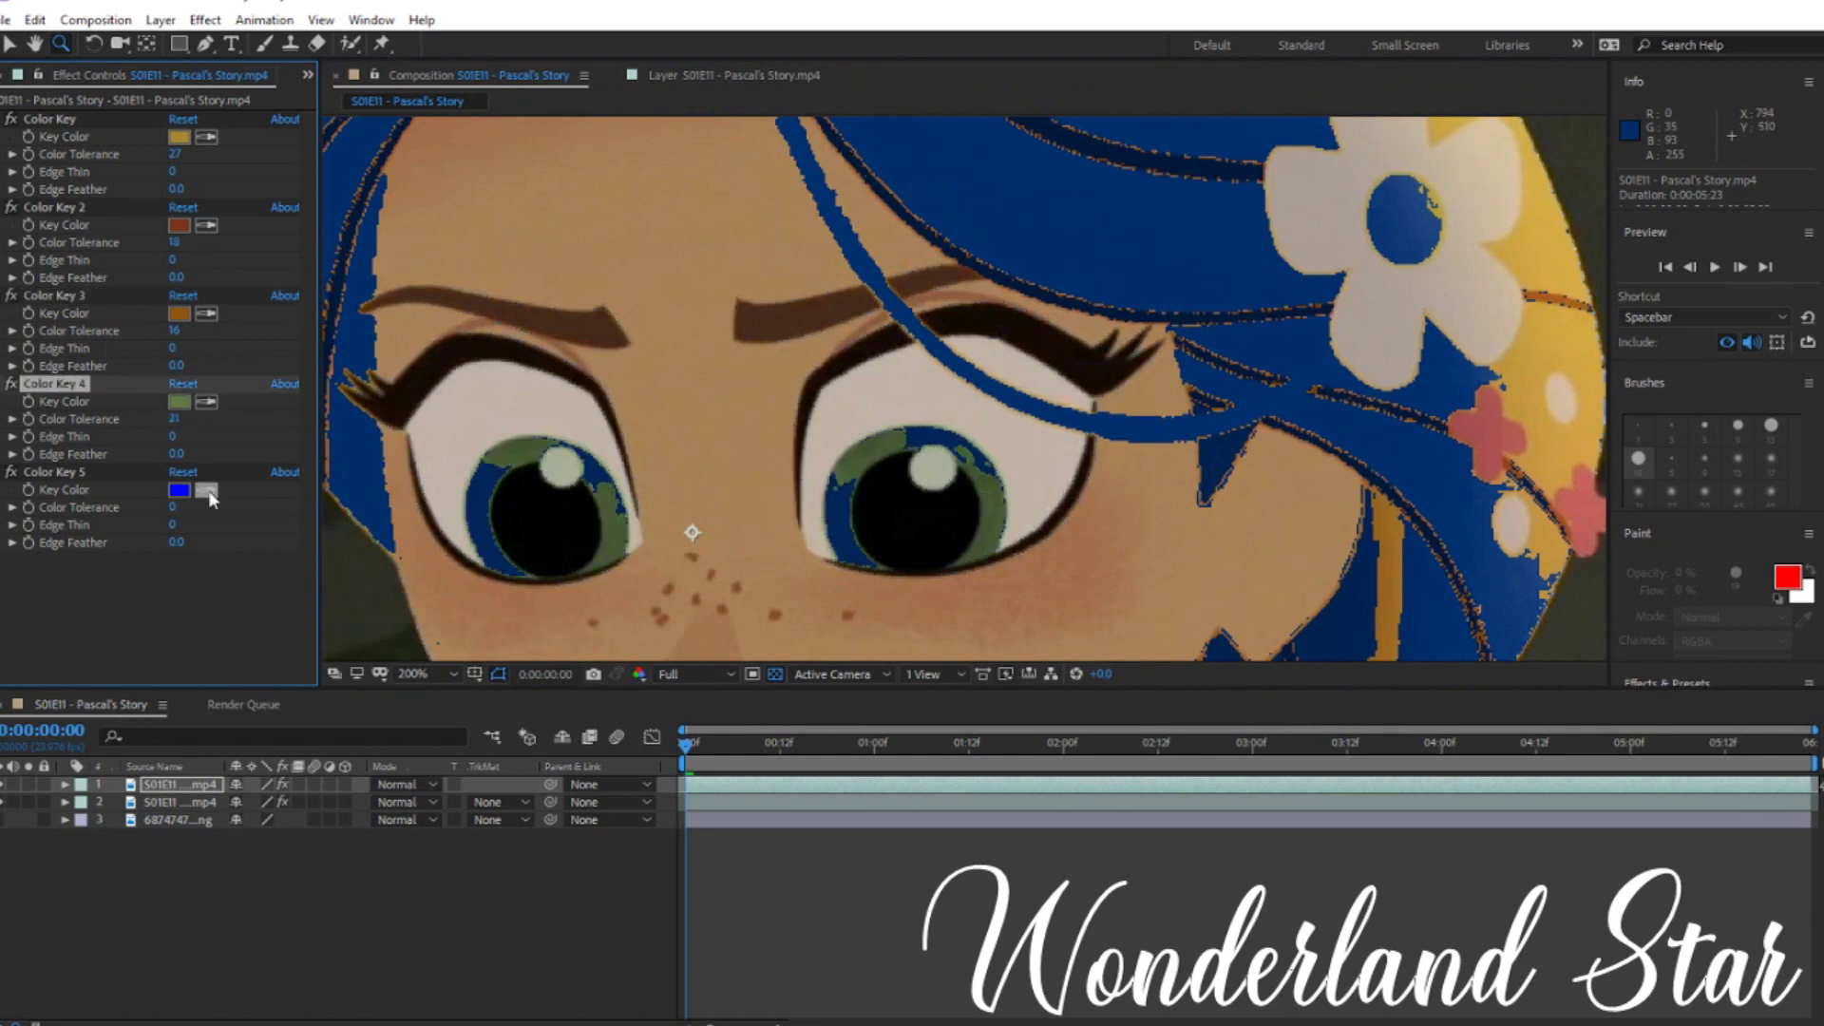
click(520, 451)
drag(172, 507, 194, 506)
Step: Duplicate the toned cutout layer in place of the keyed footage layer, and remove CC Toner from the upper copy
double_click(184, 785)
click(448, 676)
click(463, 325)
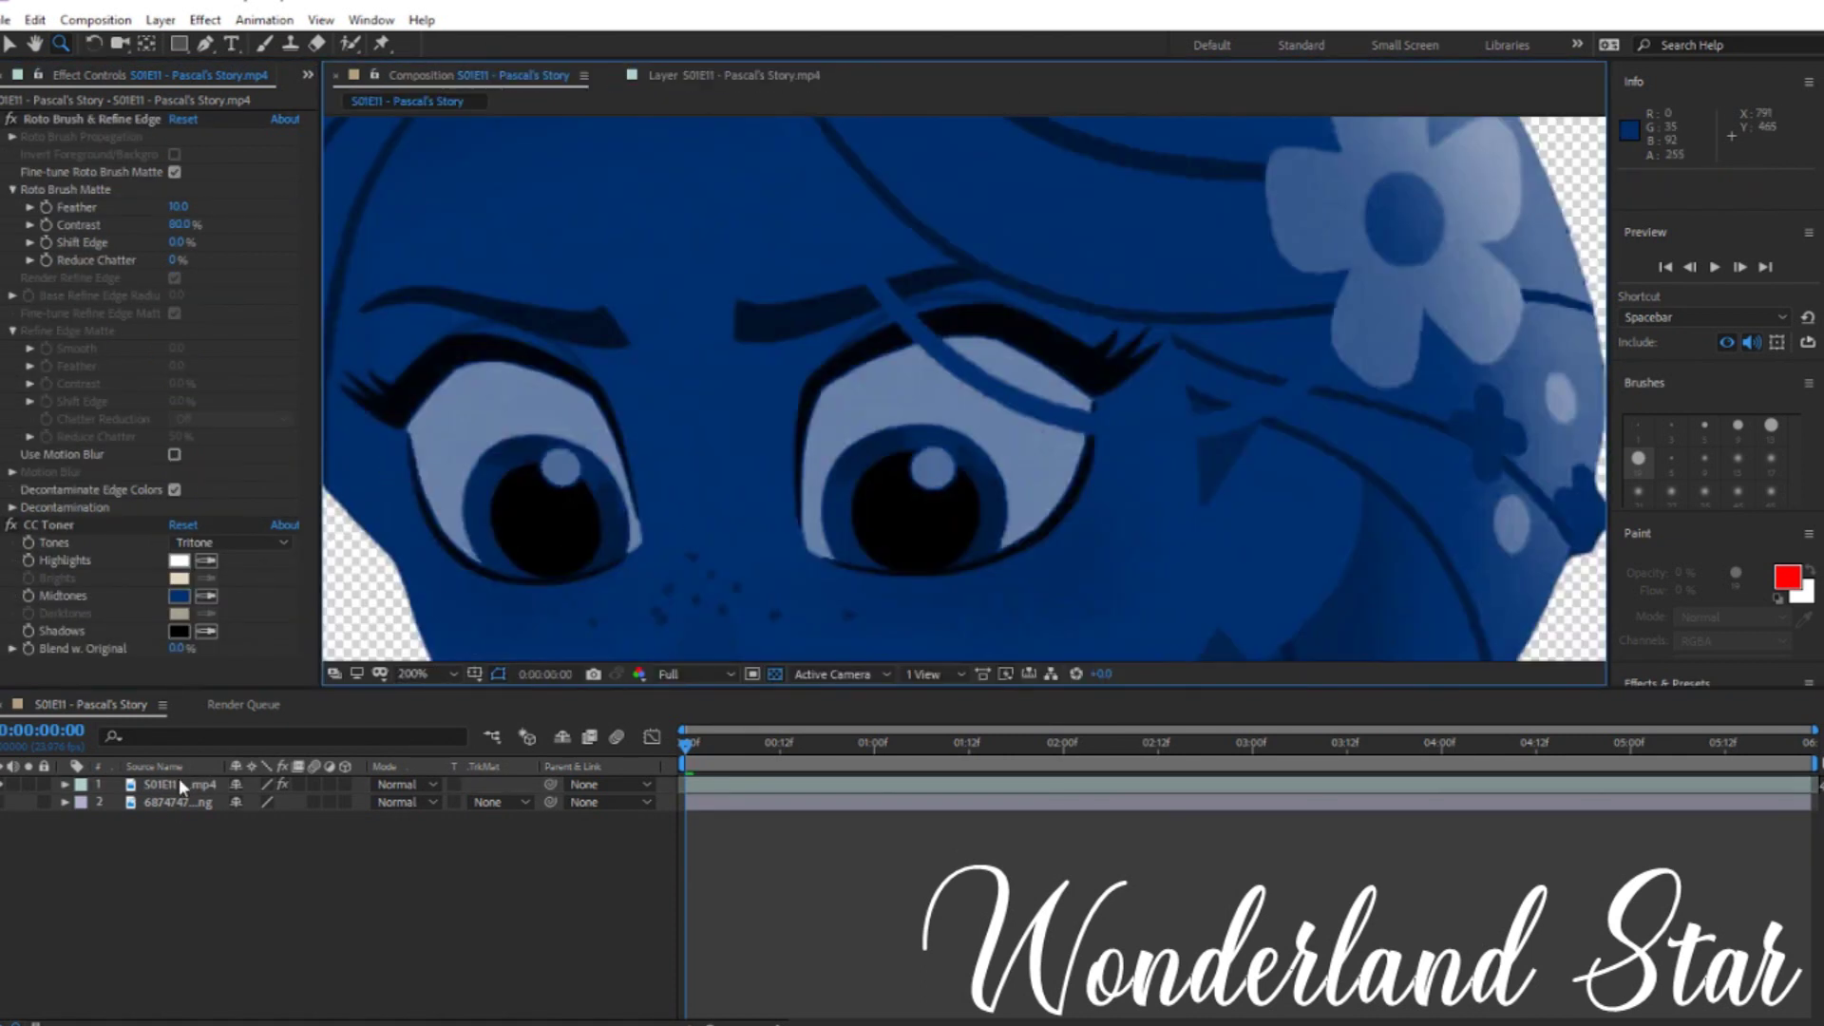
click(178, 784)
key(ctrl+d)
click(128, 524)
key(Delete)
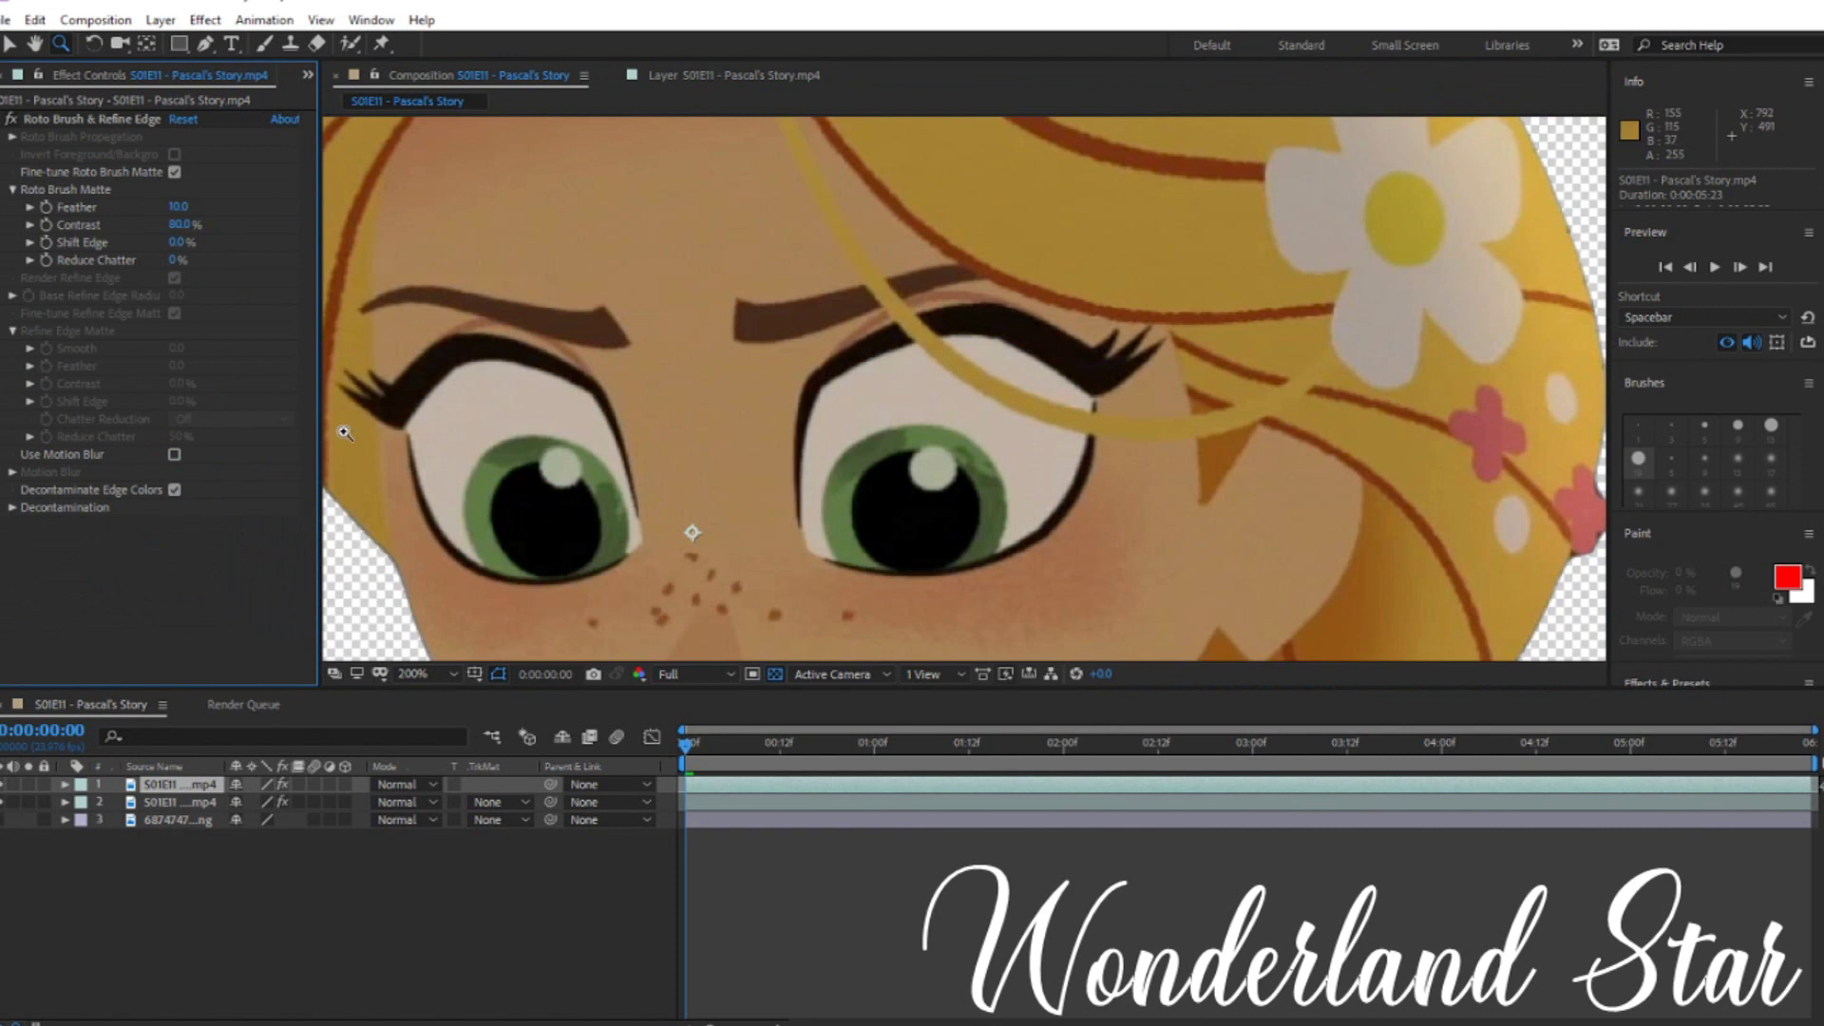
Step: Apply Color Key to the upper cutout copy and key out the golden hair
click(206, 20)
mouse_move(380, 418)
click(561, 461)
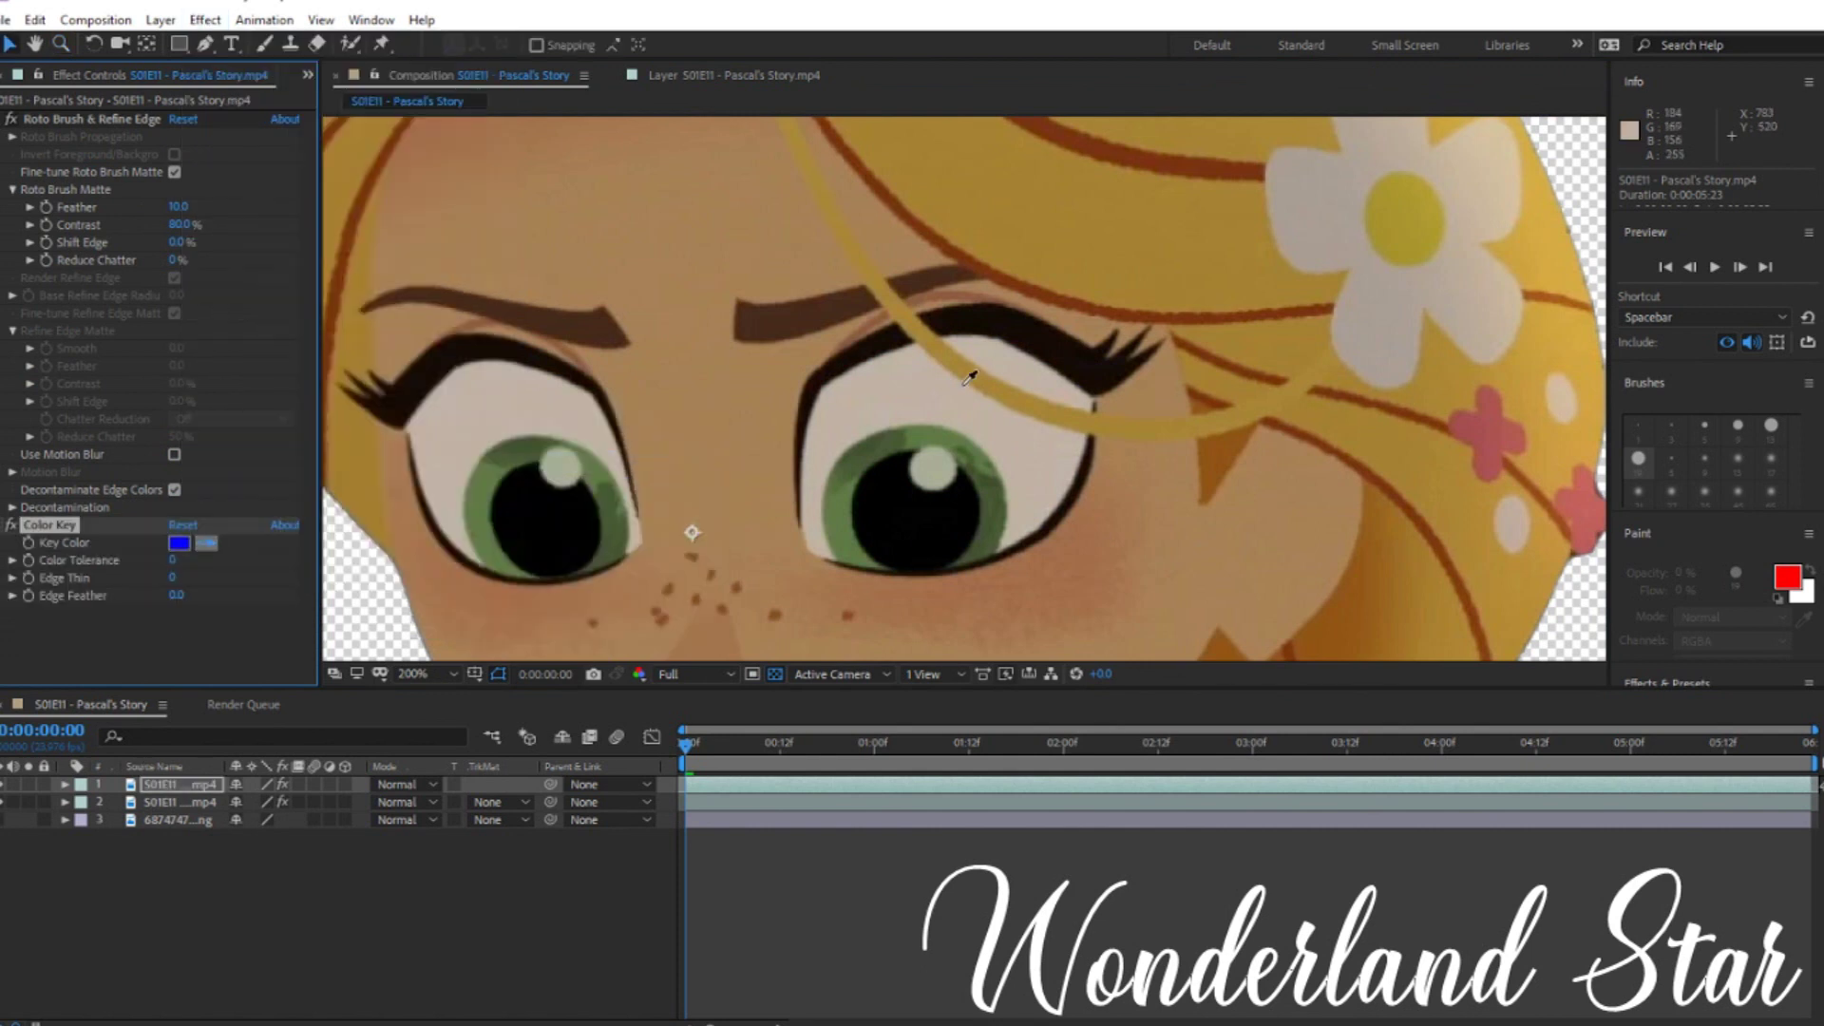
drag(171, 563, 192, 562)
Step: Add two more Color Keys for the red-brown hair lines at tolerance 19 and the orange-brown shaded hair at tolerance 7
key(ctrl+d)
key(ctrl+d)
click(182, 516)
click(183, 604)
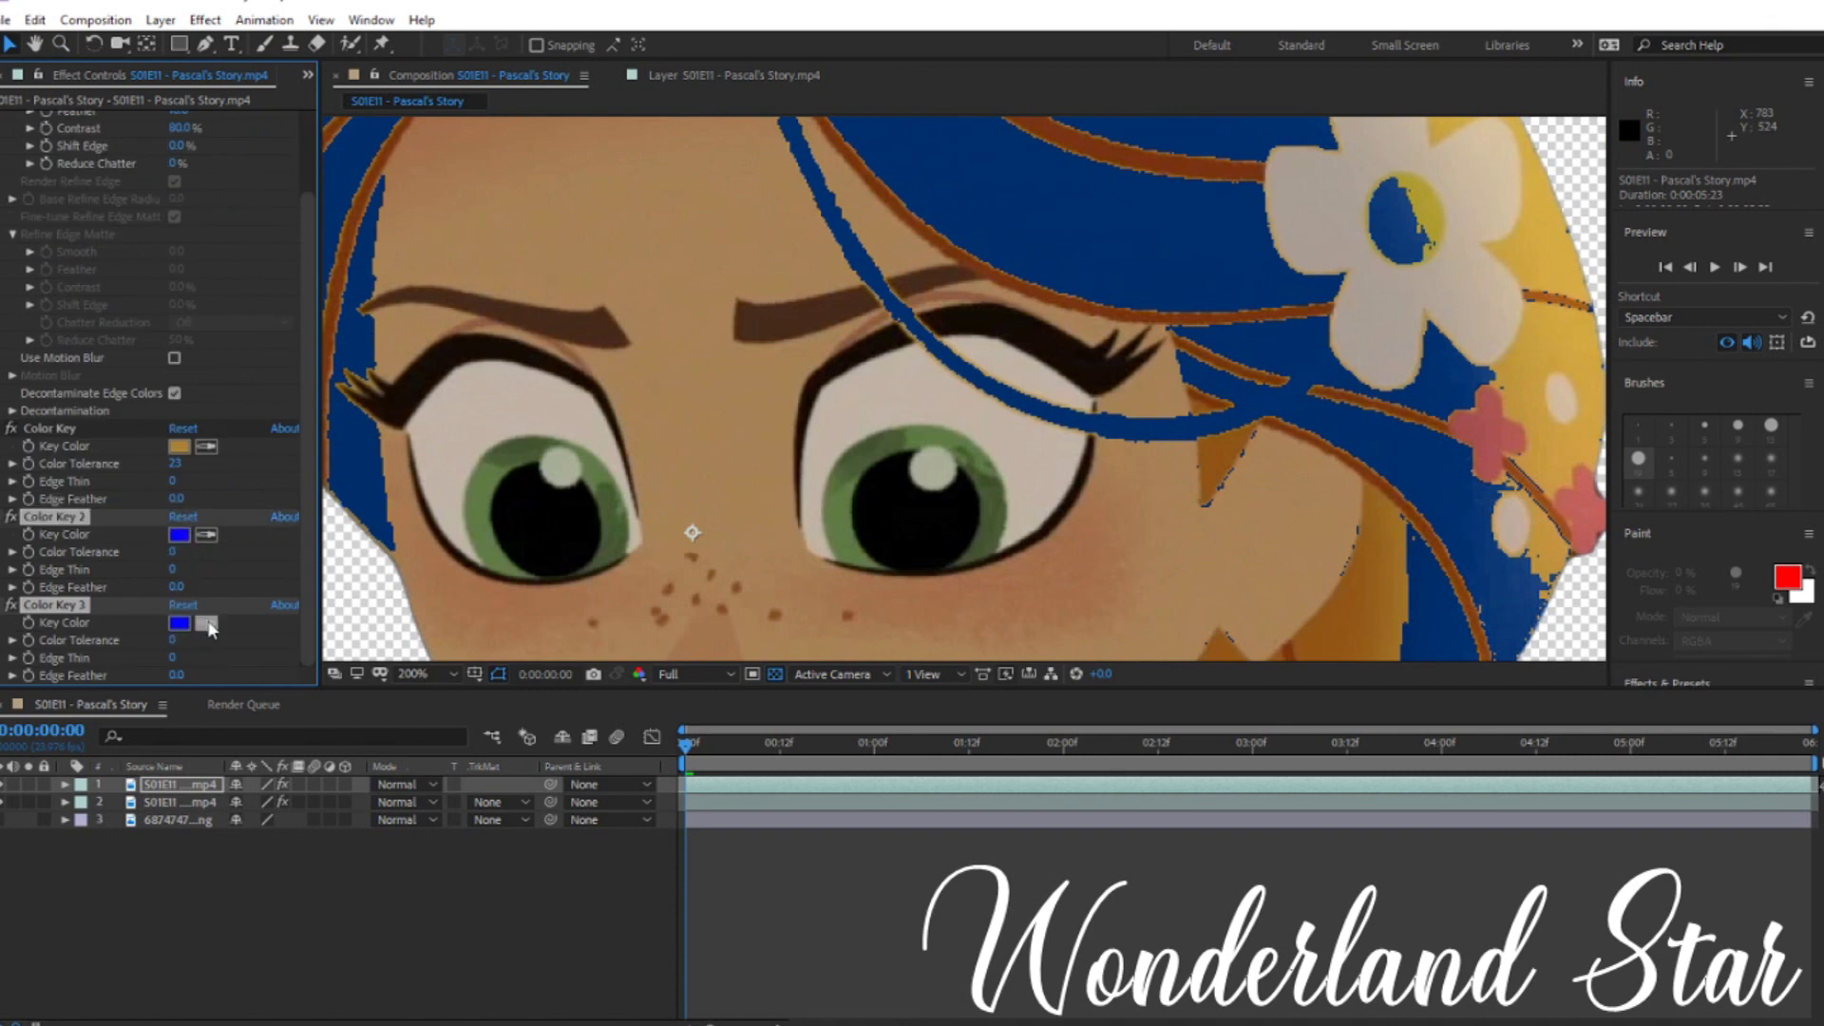
click(95, 431)
click(1108, 152)
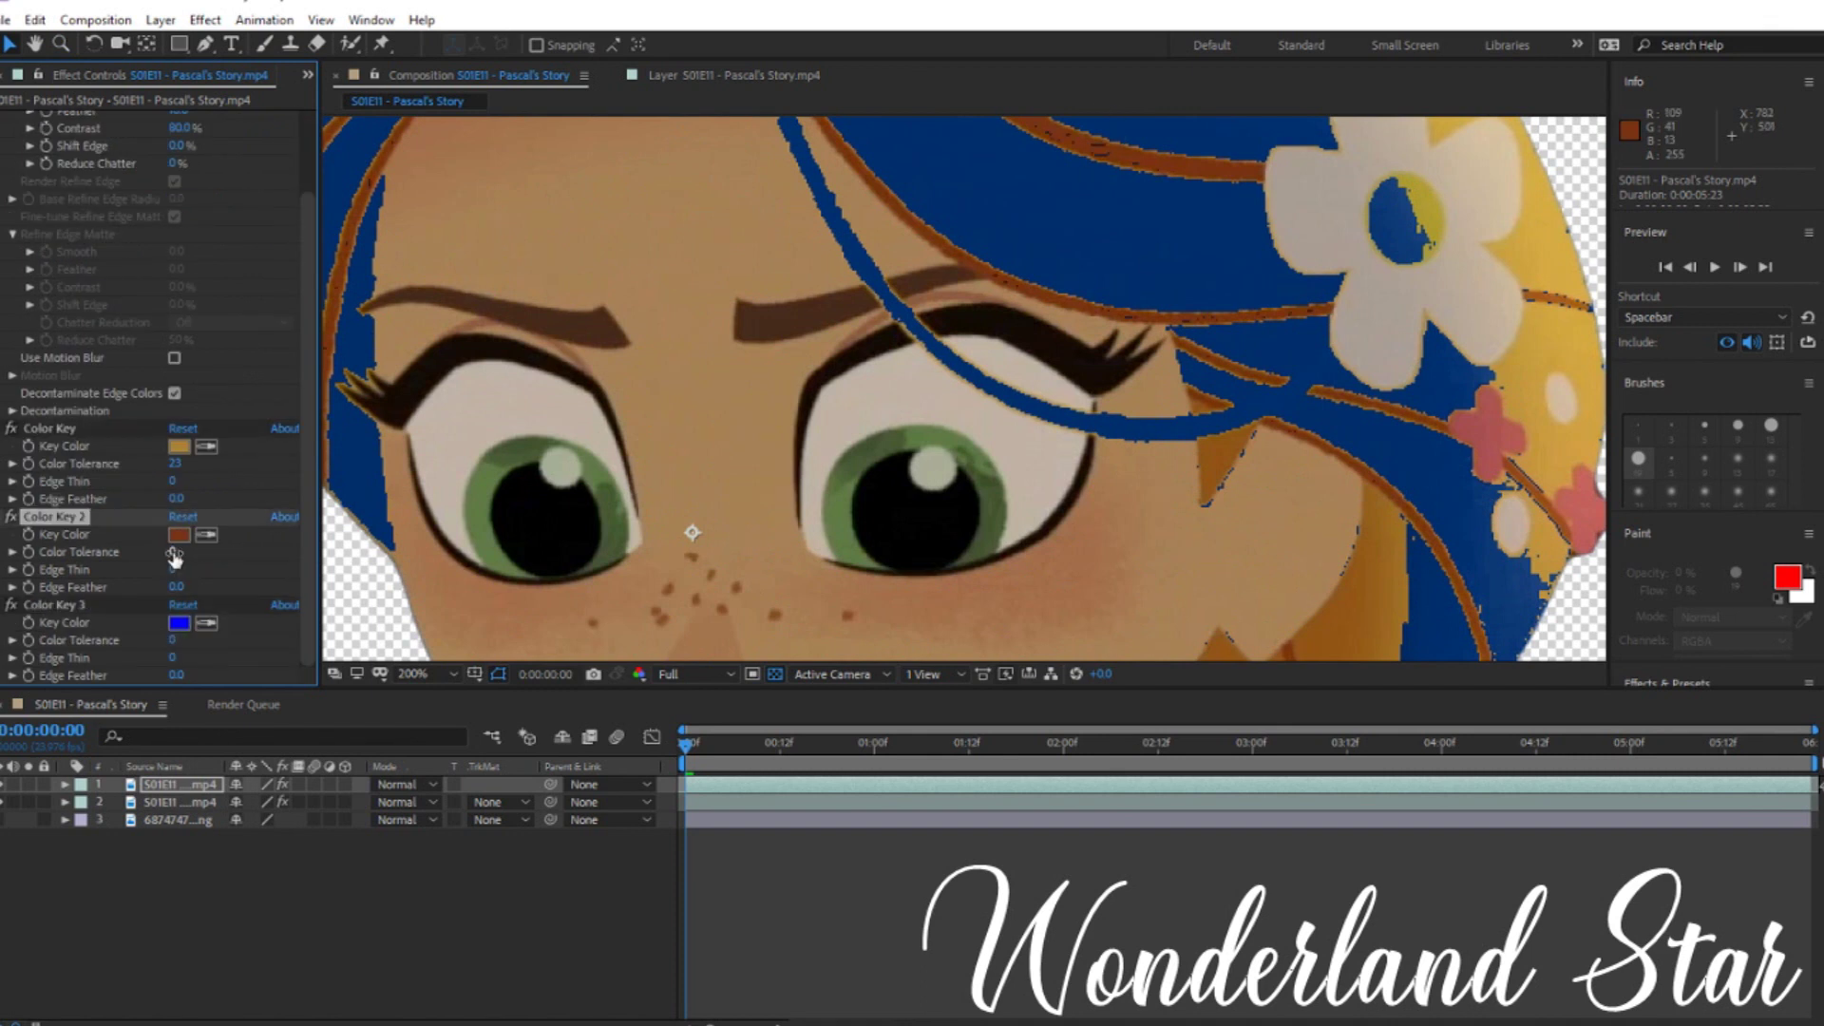
drag(174, 558, 194, 553)
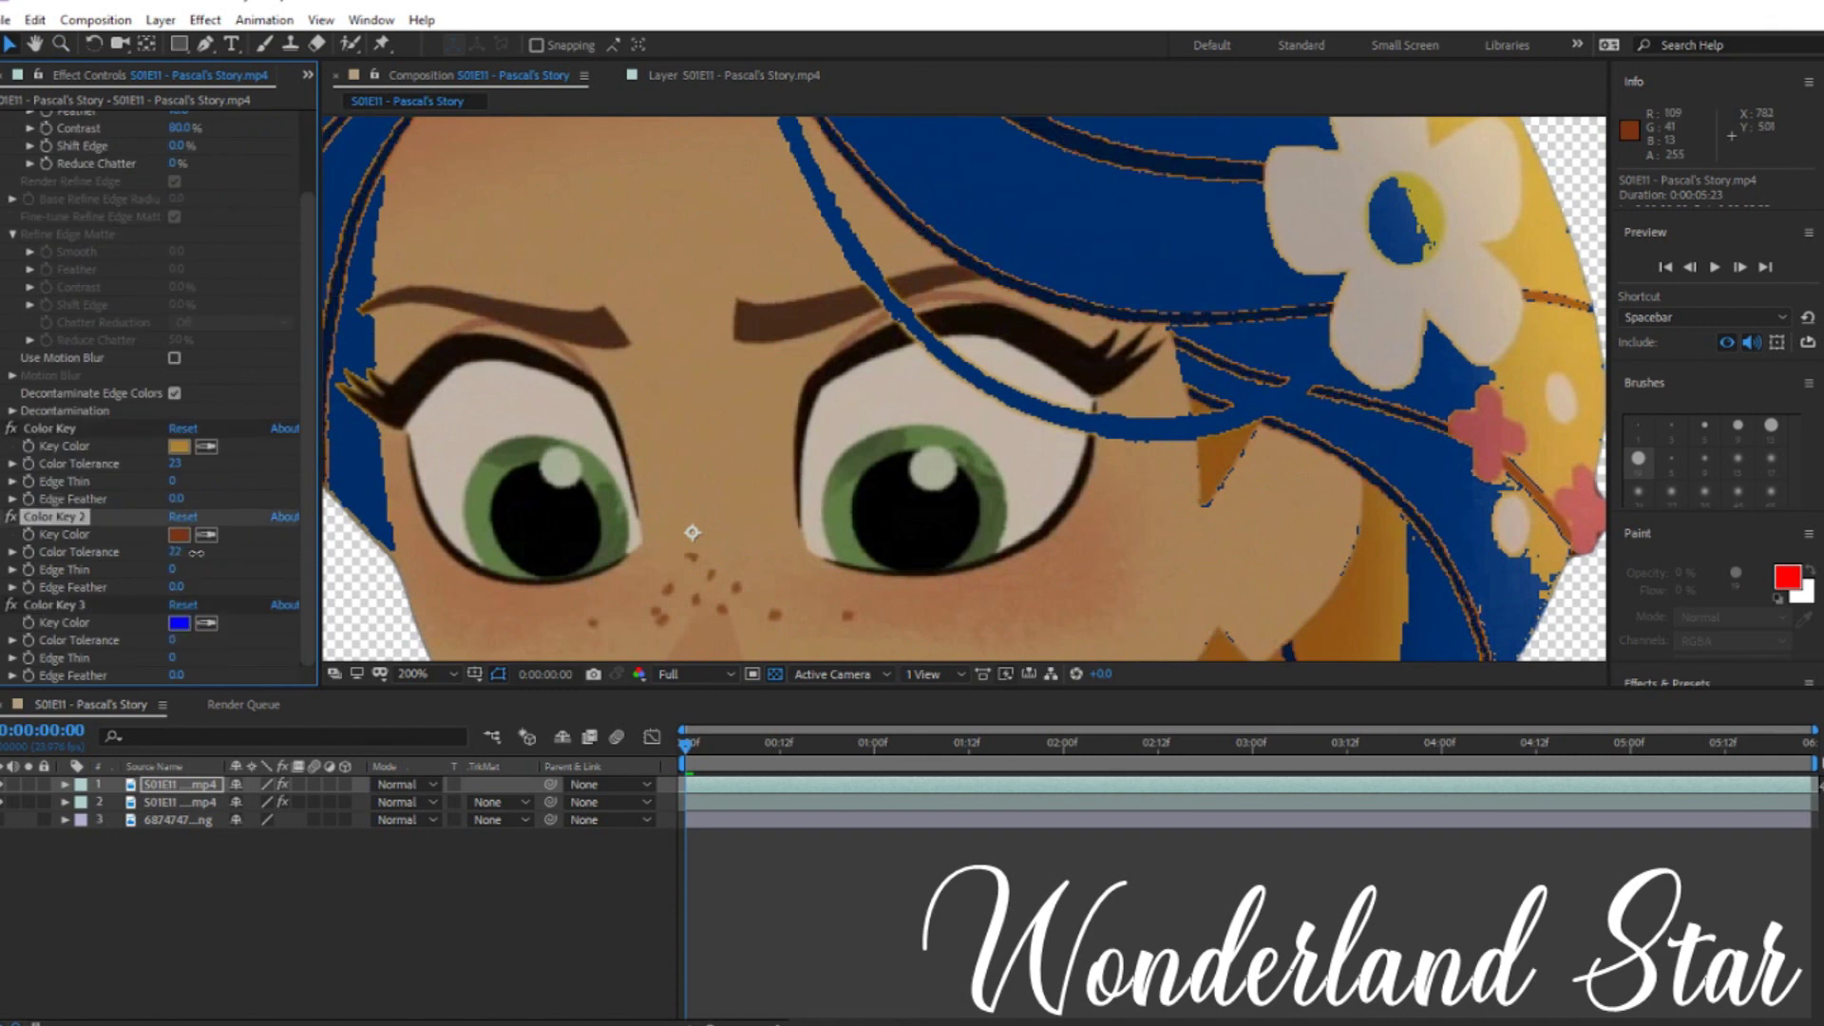
click(1247, 466)
drag(173, 641, 179, 641)
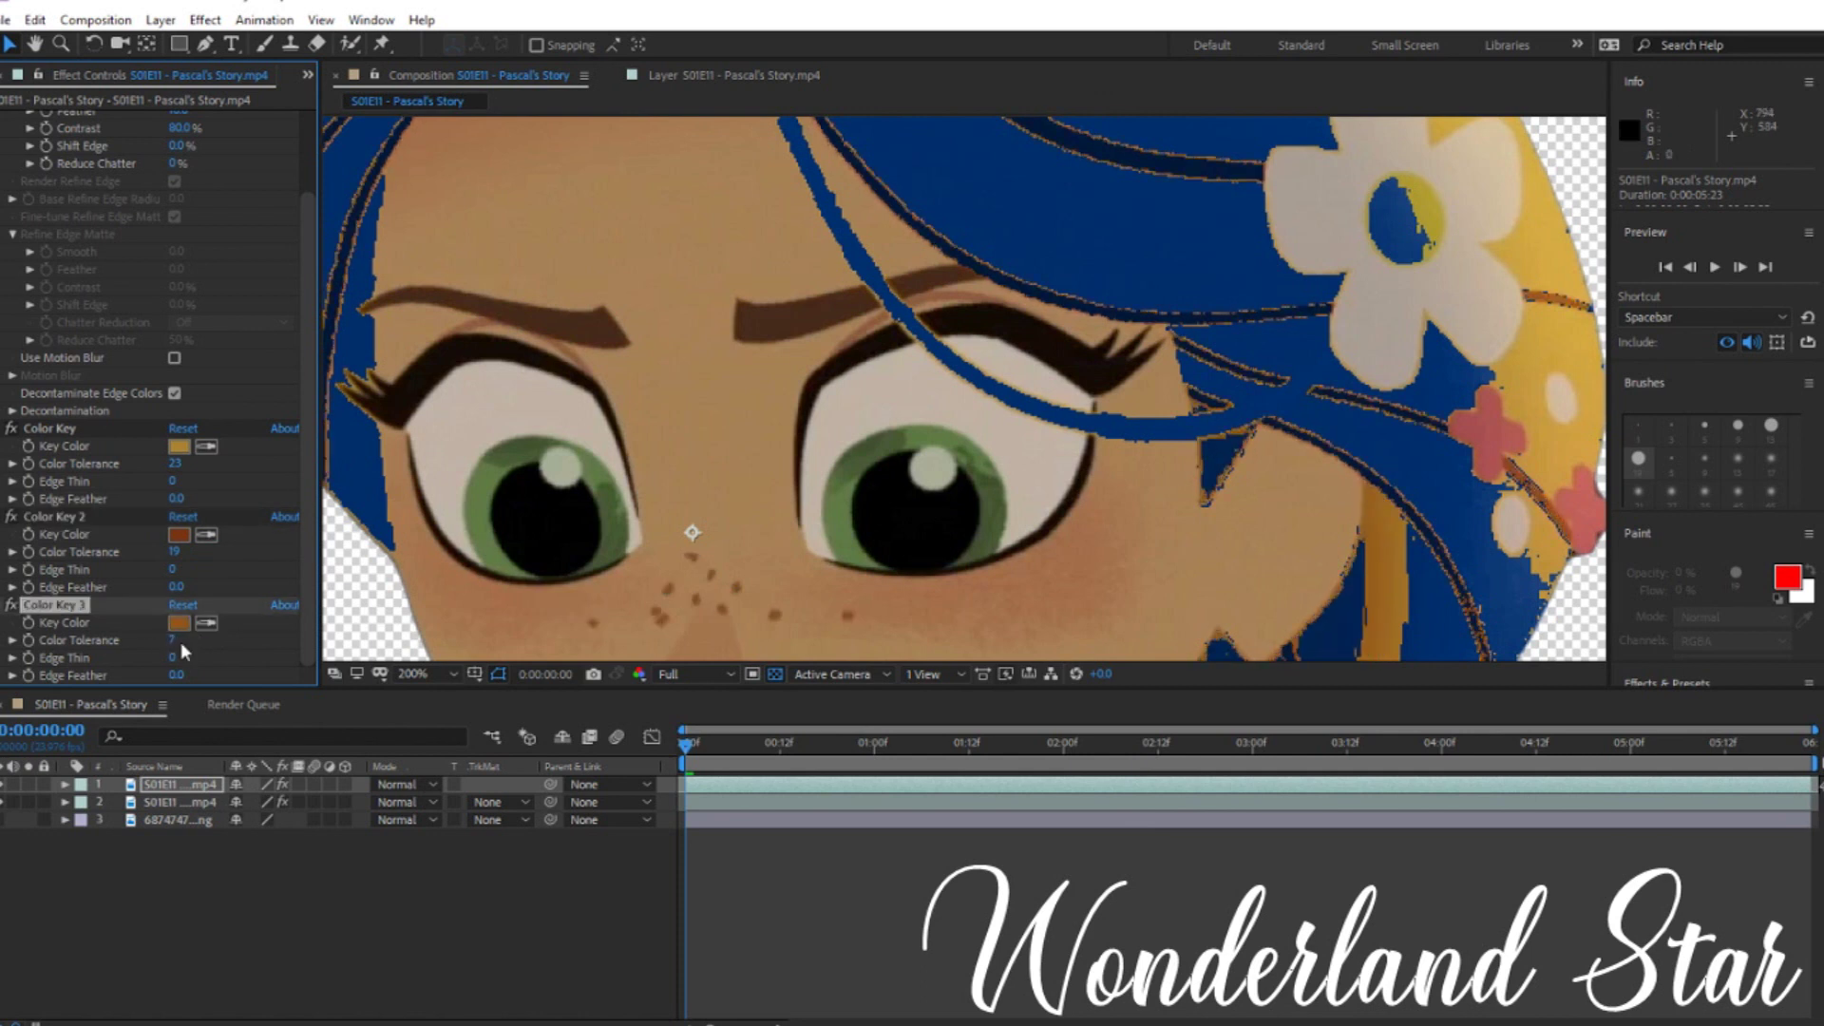
Step: Key out the green irises with Color Key 4 at tolerance 20 and an additional Color Key 5, and preview the result
key(ctrl+d)
key(ctrl+d)
click(191, 519)
click(188, 606)
click(161, 549)
click(206, 535)
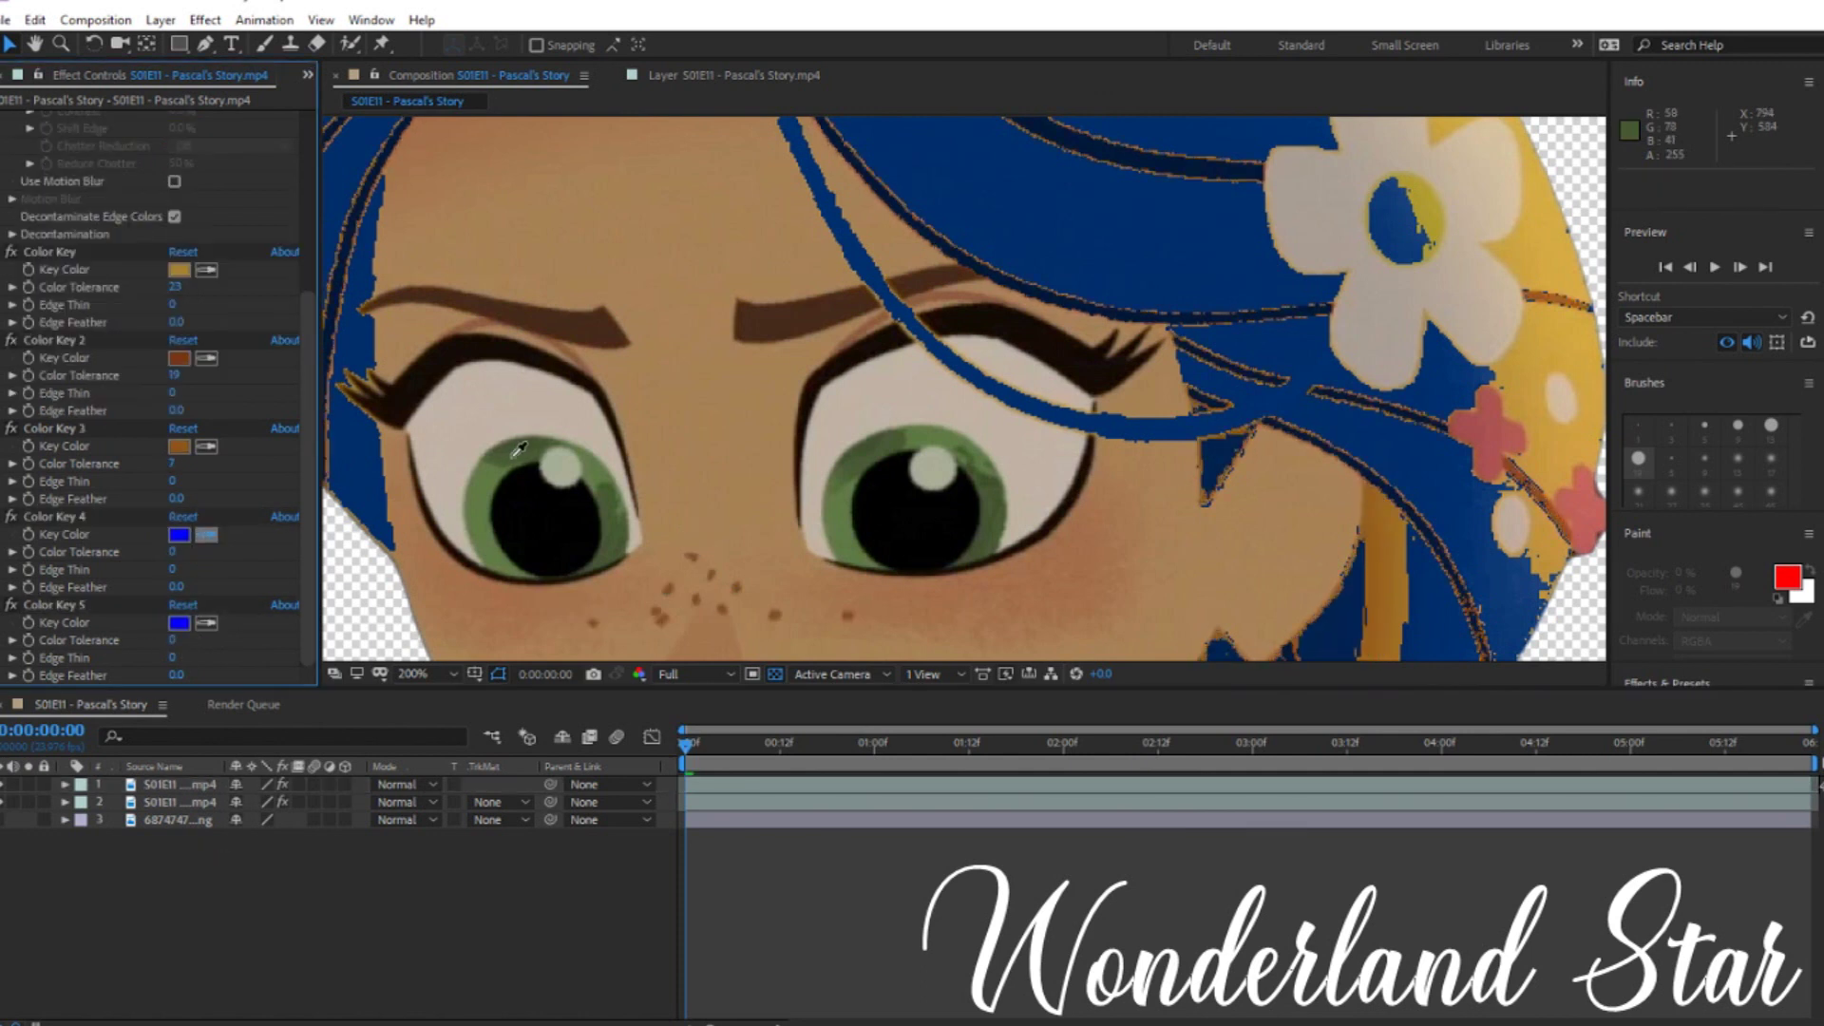
click(514, 449)
click(207, 623)
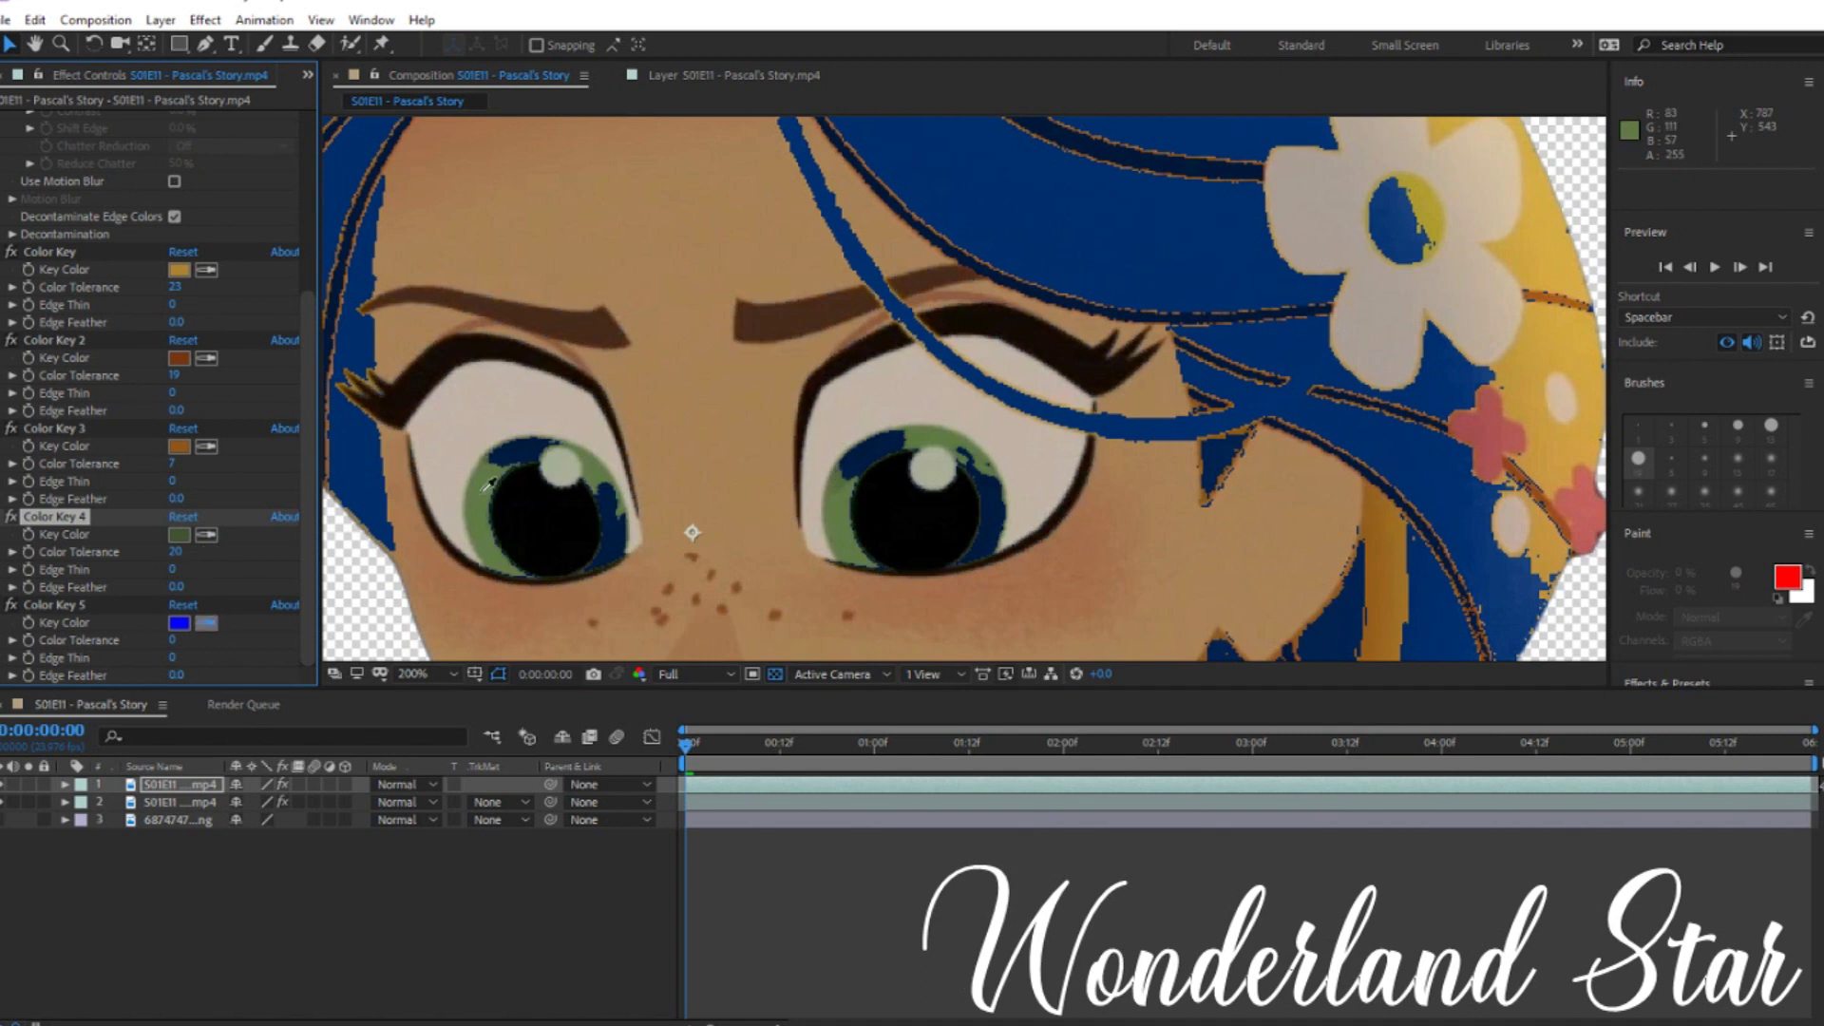
click(481, 518)
drag(172, 641, 200, 638)
key(space)
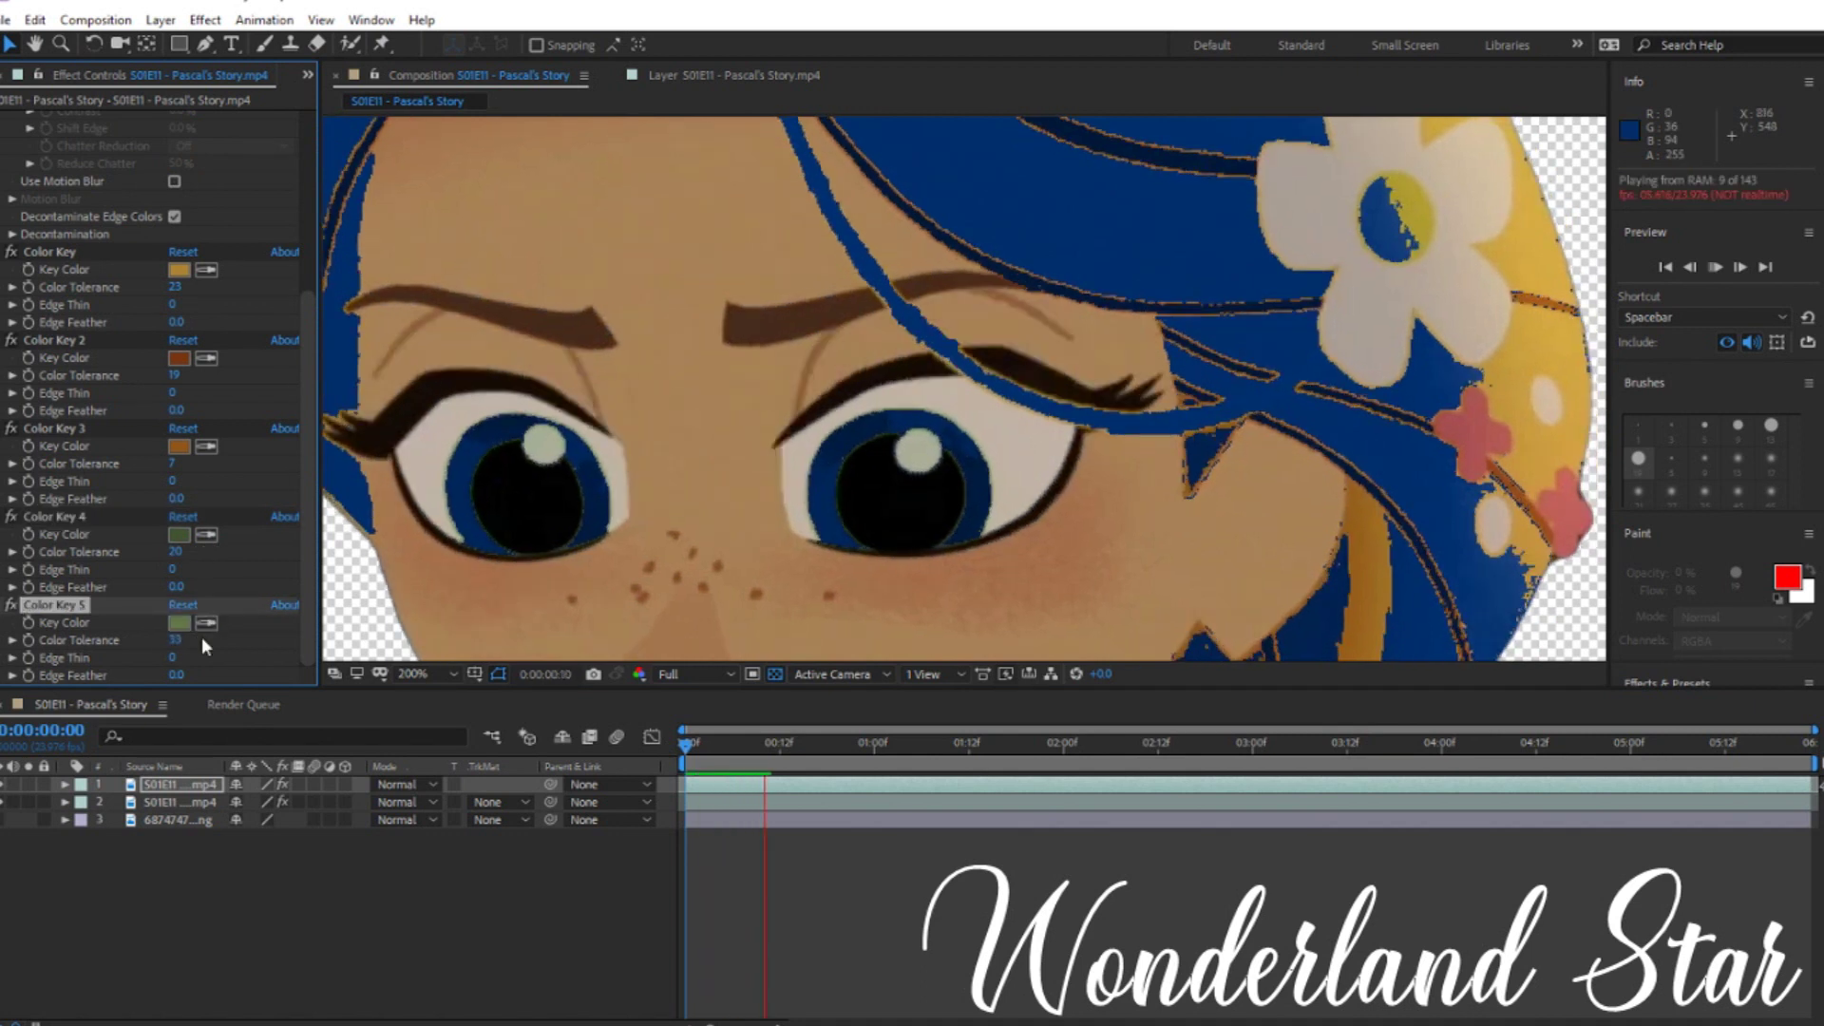
key(space)
Step: Reset and remove the five Color Key effects from the upper cutout layer, and hide that layer
click(187, 607)
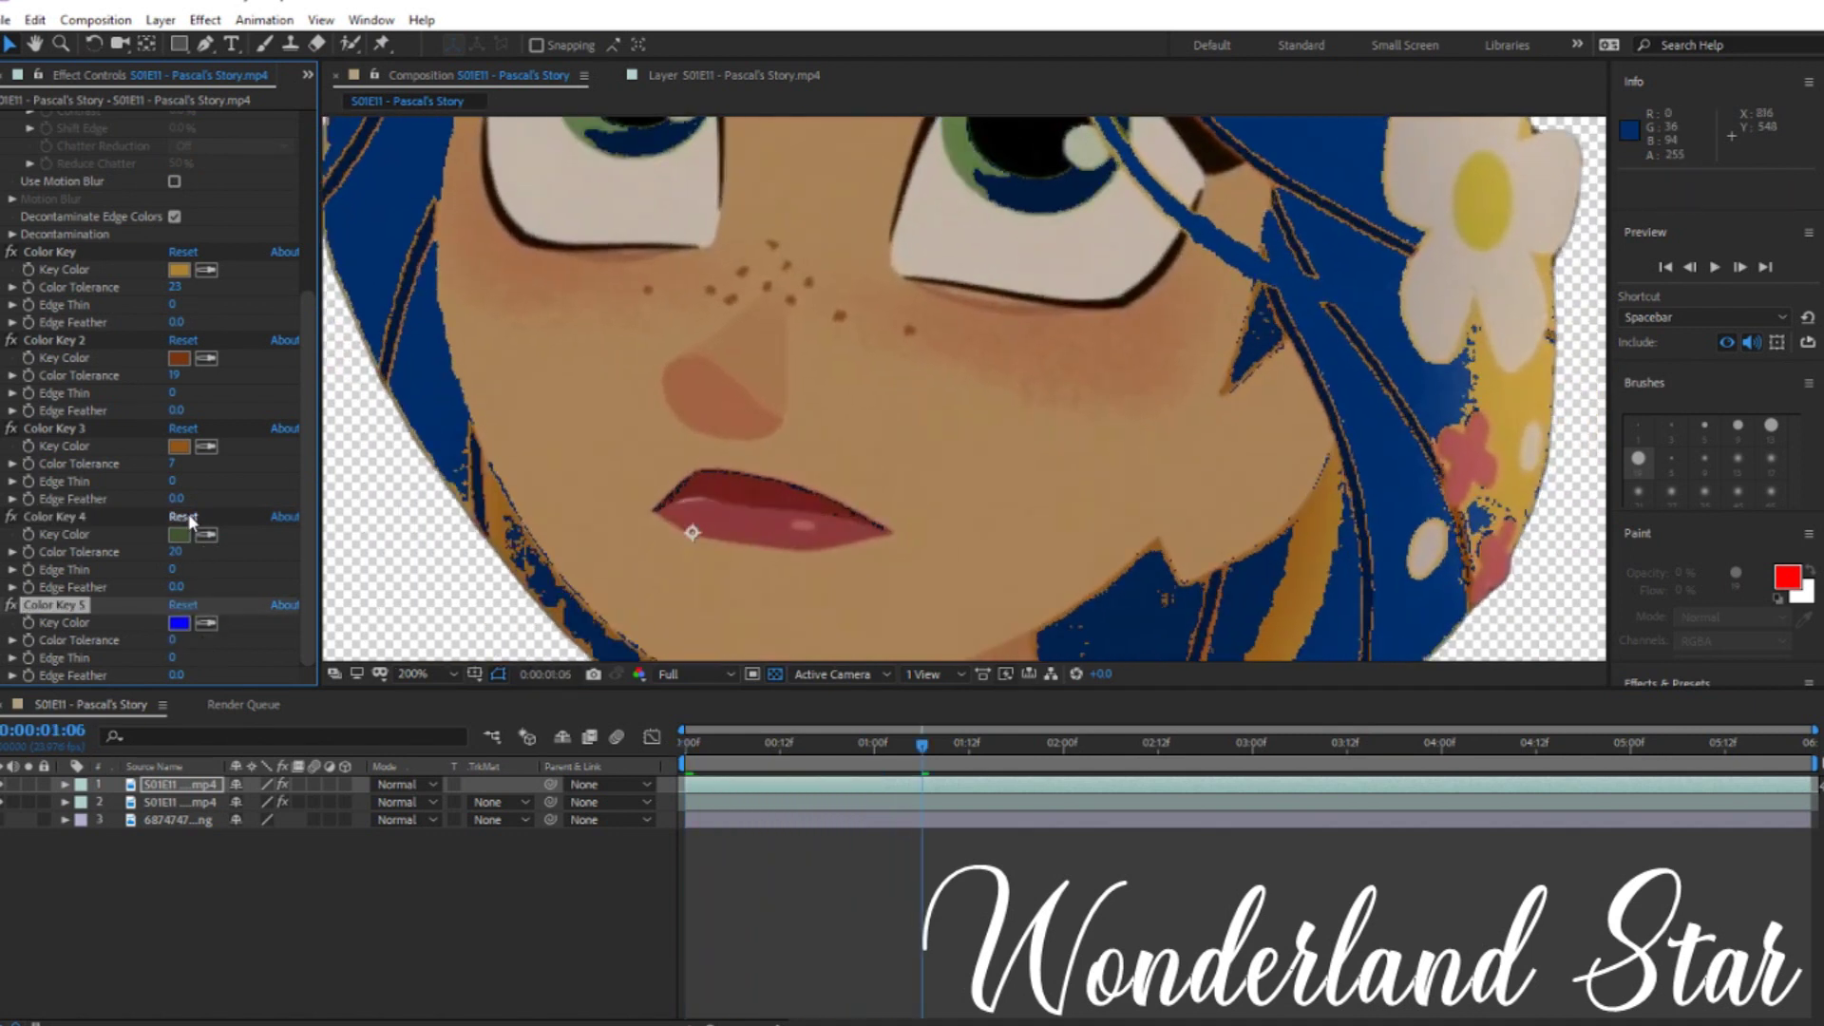
click(187, 516)
click(187, 430)
click(186, 342)
click(184, 253)
key(Delete)
click(2, 784)
Step: Duplicate the toned cutout layer with the whole frame in view, and remove CC Toner from the lower copy
click(424, 675)
click(480, 328)
click(1665, 269)
click(178, 805)
key(ctrl+d)
click(179, 819)
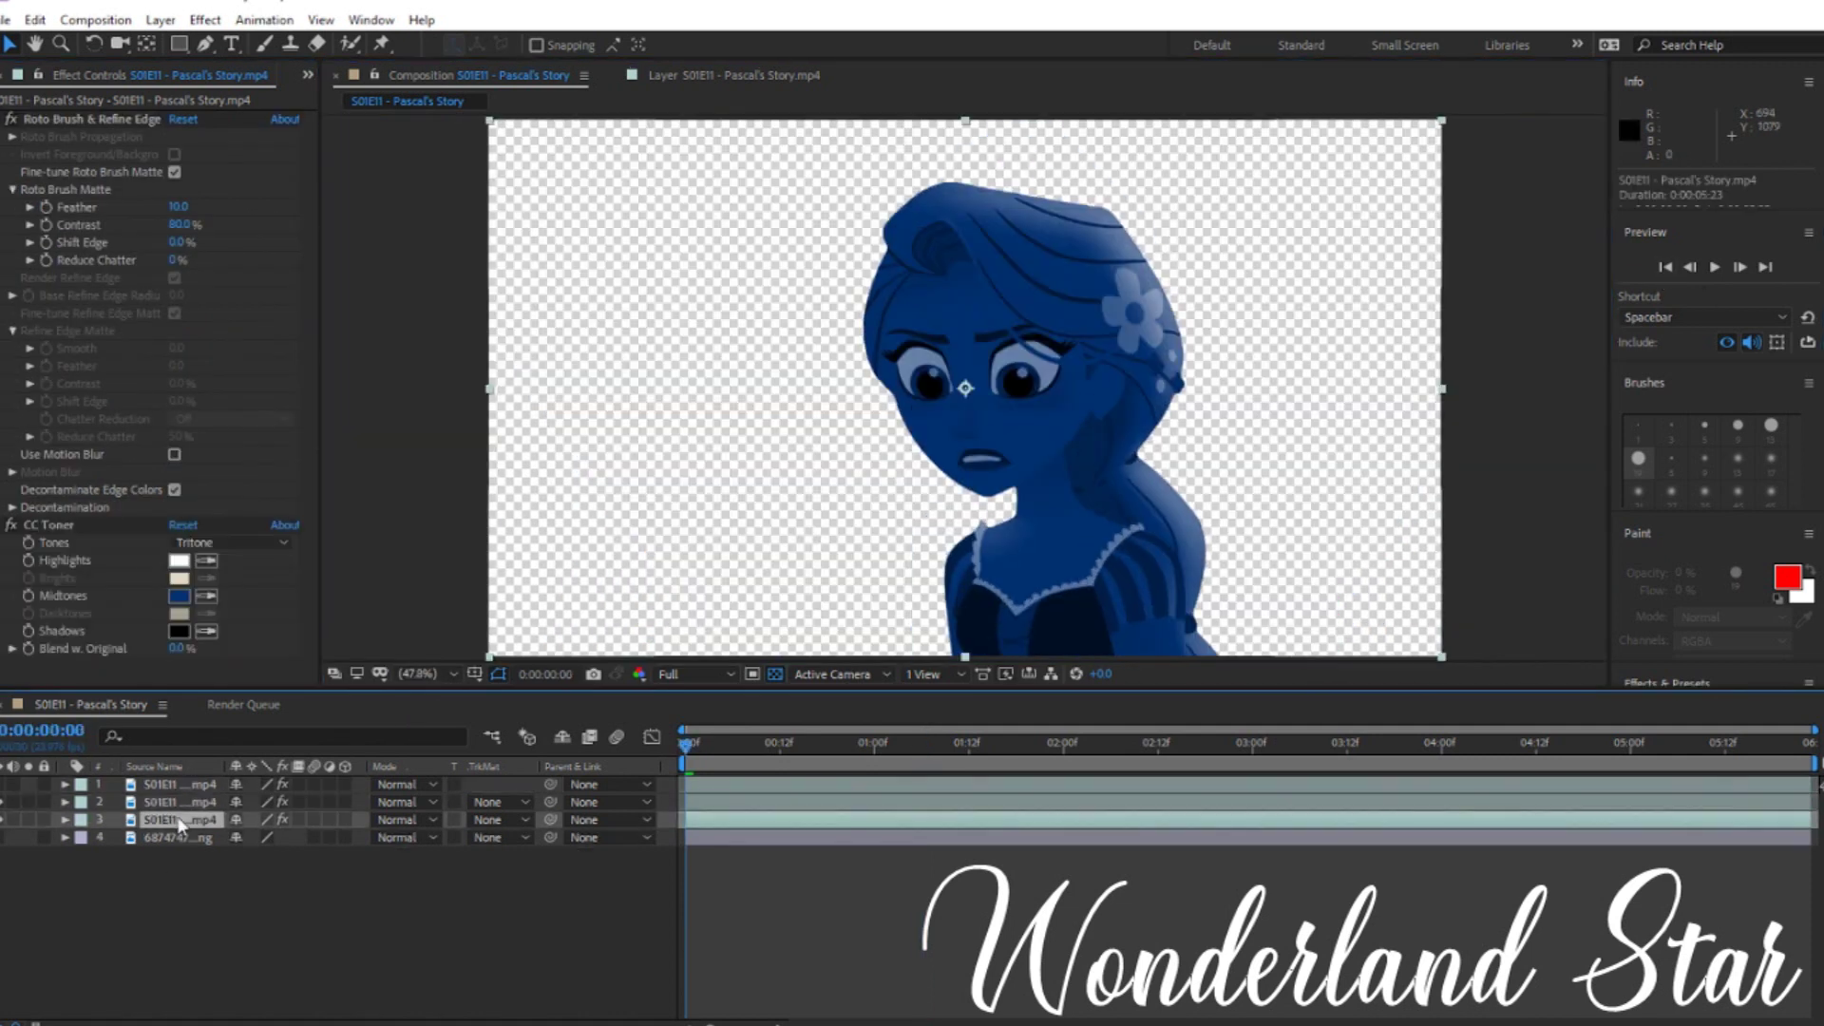
click(127, 519)
key(Delete)
Step: Auto-trace the lower untoned cutout copy onto a new mask layer
click(160, 20)
click(209, 712)
click(762, 420)
click(914, 678)
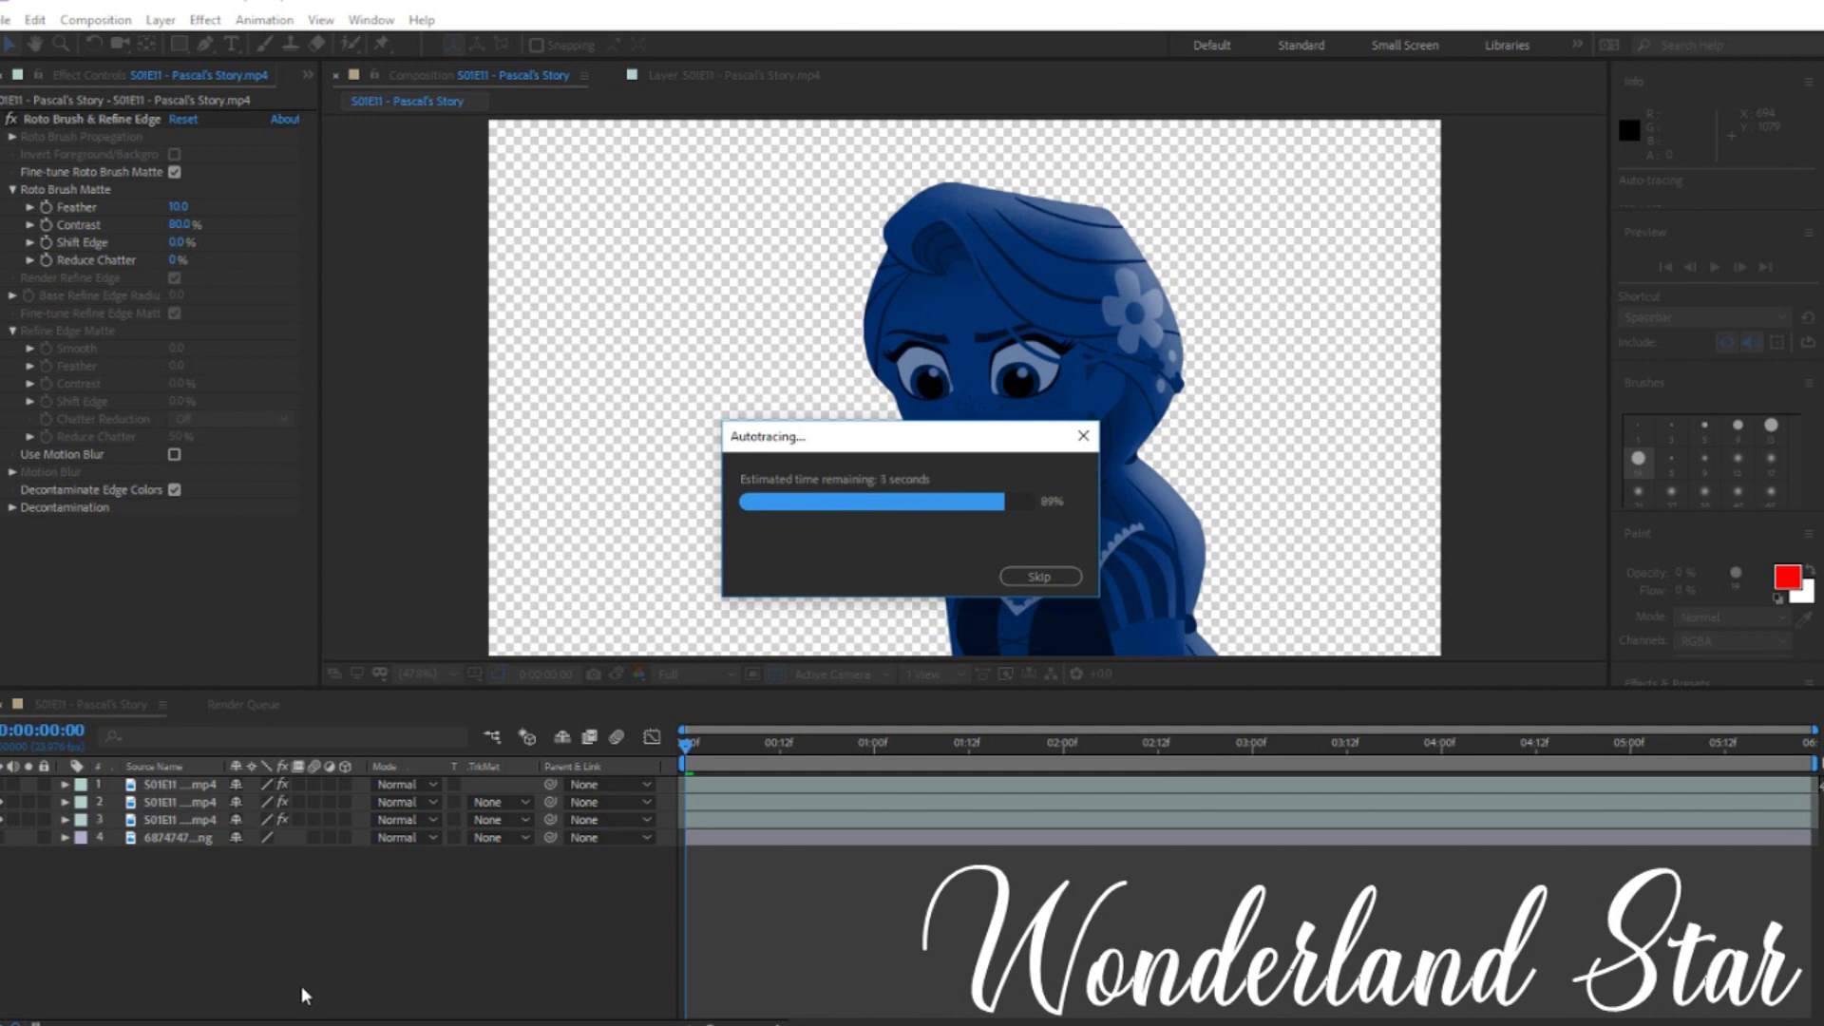
Step: Delete the cutout copy used for tracing, and move the auto-traced layer beneath the toned cutout
click(171, 838)
key(Delete)
drag(173, 786, 177, 827)
Step: Apply the Saber effect to the auto-traced layer with the Energize preset
click(205, 19)
mouse_move(244, 615)
click(557, 620)
click(207, 136)
click(281, 165)
Step: Copy the CC Toner midtones colour from the toned cutout into Saber's Glow Color on the auto-traced layer
click(162, 804)
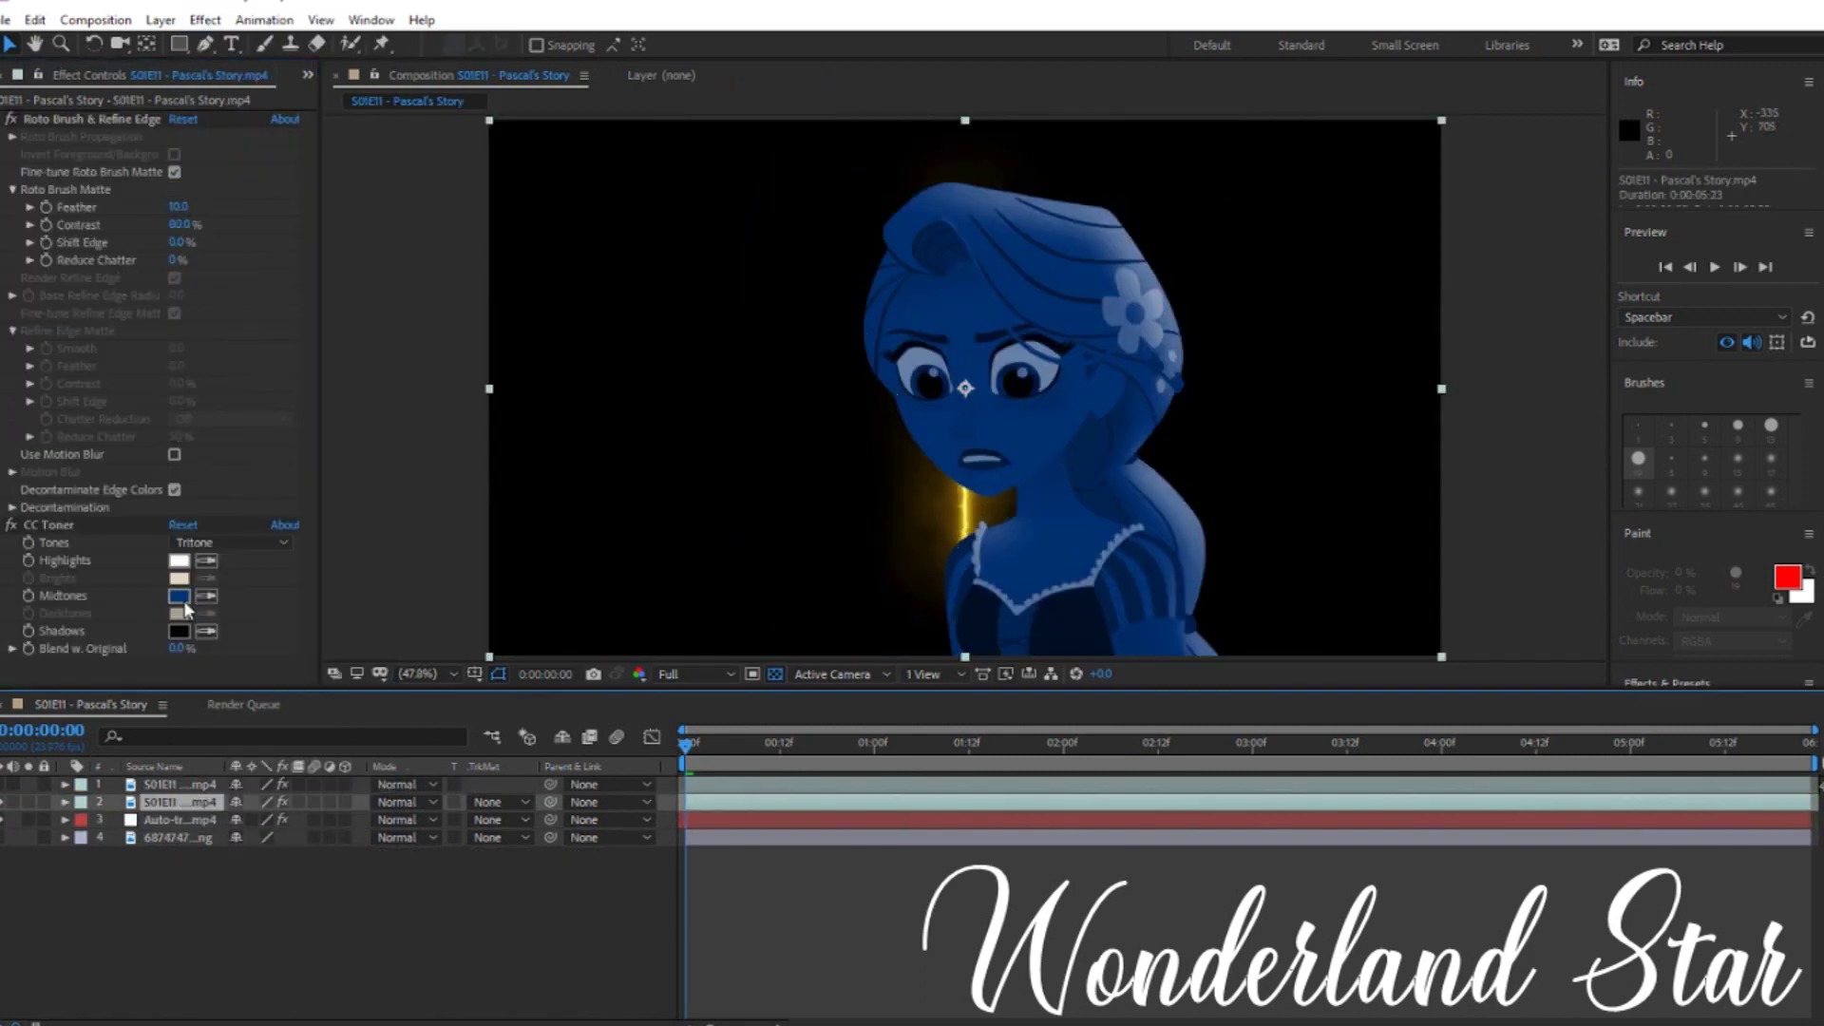
click(179, 596)
right_click(433, 701)
click(475, 770)
click(535, 462)
click(179, 819)
click(178, 172)
right_click(424, 703)
click(472, 797)
click(535, 462)
Step: Make Saber's core follow the layer's masks, and set its Composite Settings to Transparent
click(13, 296)
click(231, 313)
click(211, 359)
click(14, 296)
click(12, 367)
click(225, 543)
click(214, 589)
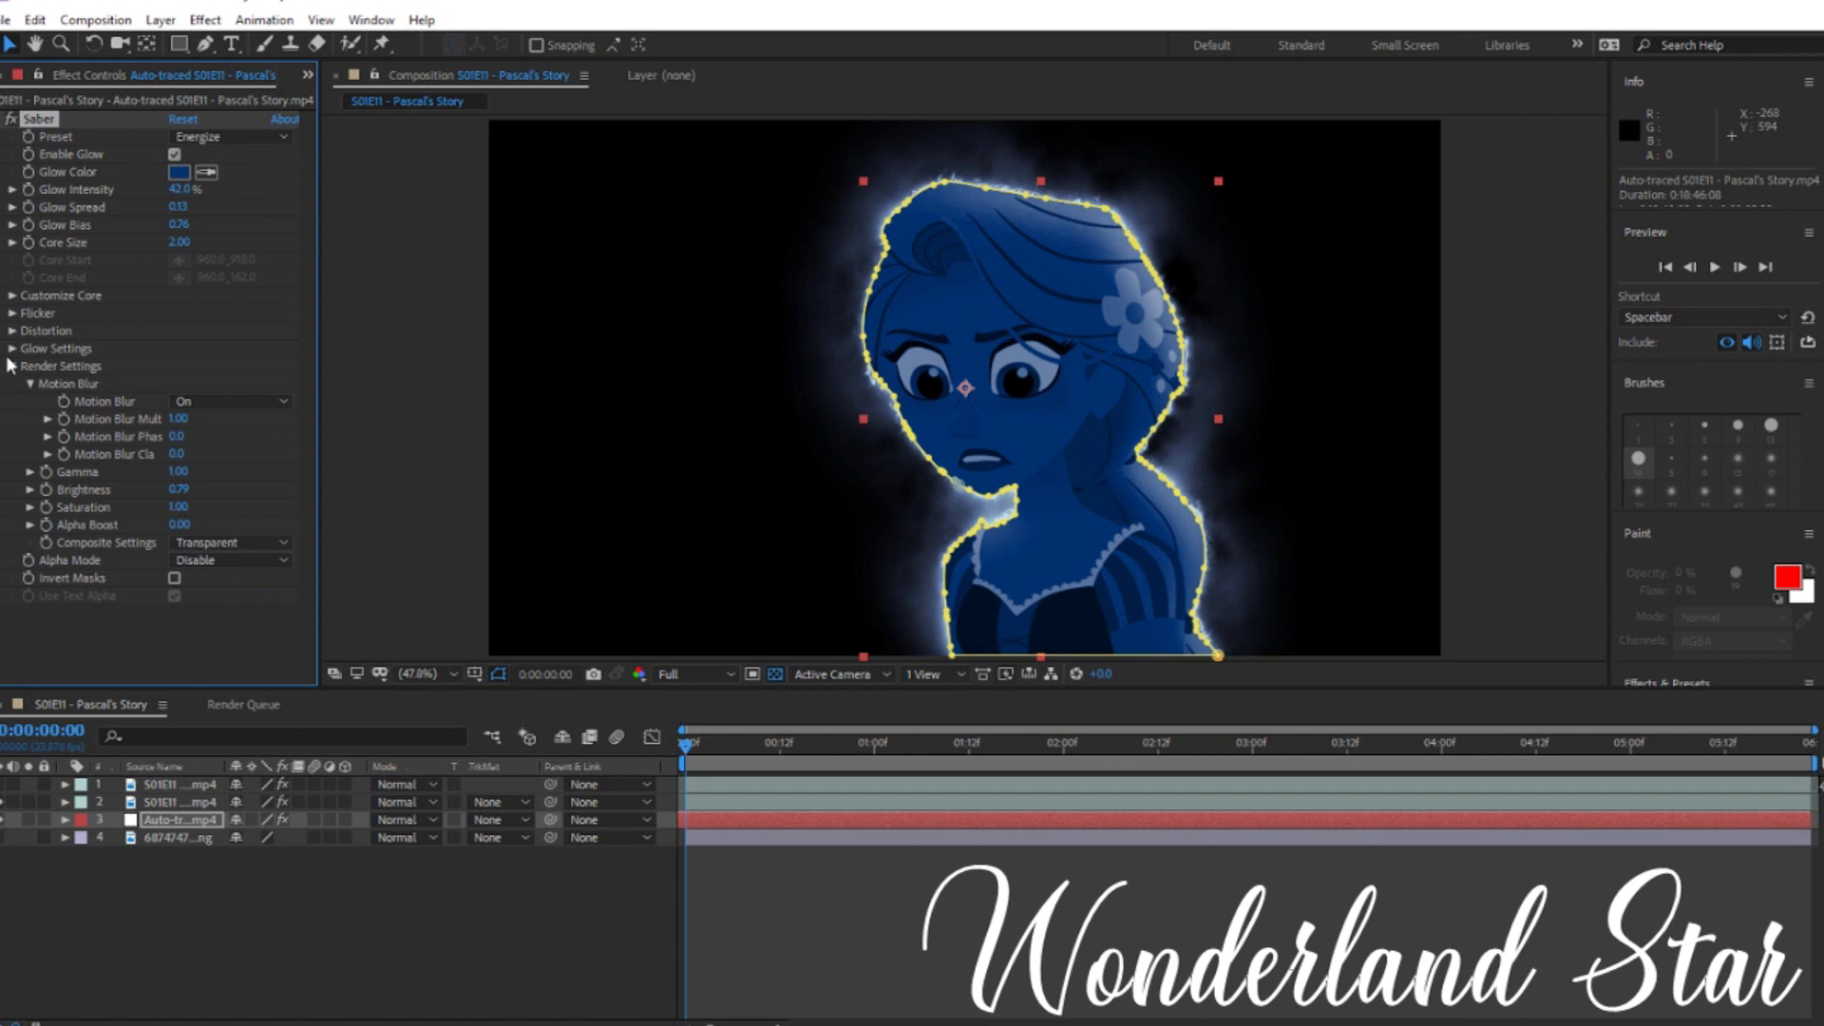
click(13, 367)
Step: Restore the background with a duplicate of the hidden cutout layer beneath the glow, stripped of its Roto Brush effect, and preview it
click(190, 787)
key(ctrl+d)
drag(191, 802, 180, 848)
click(139, 122)
key(Delete)
key(space)
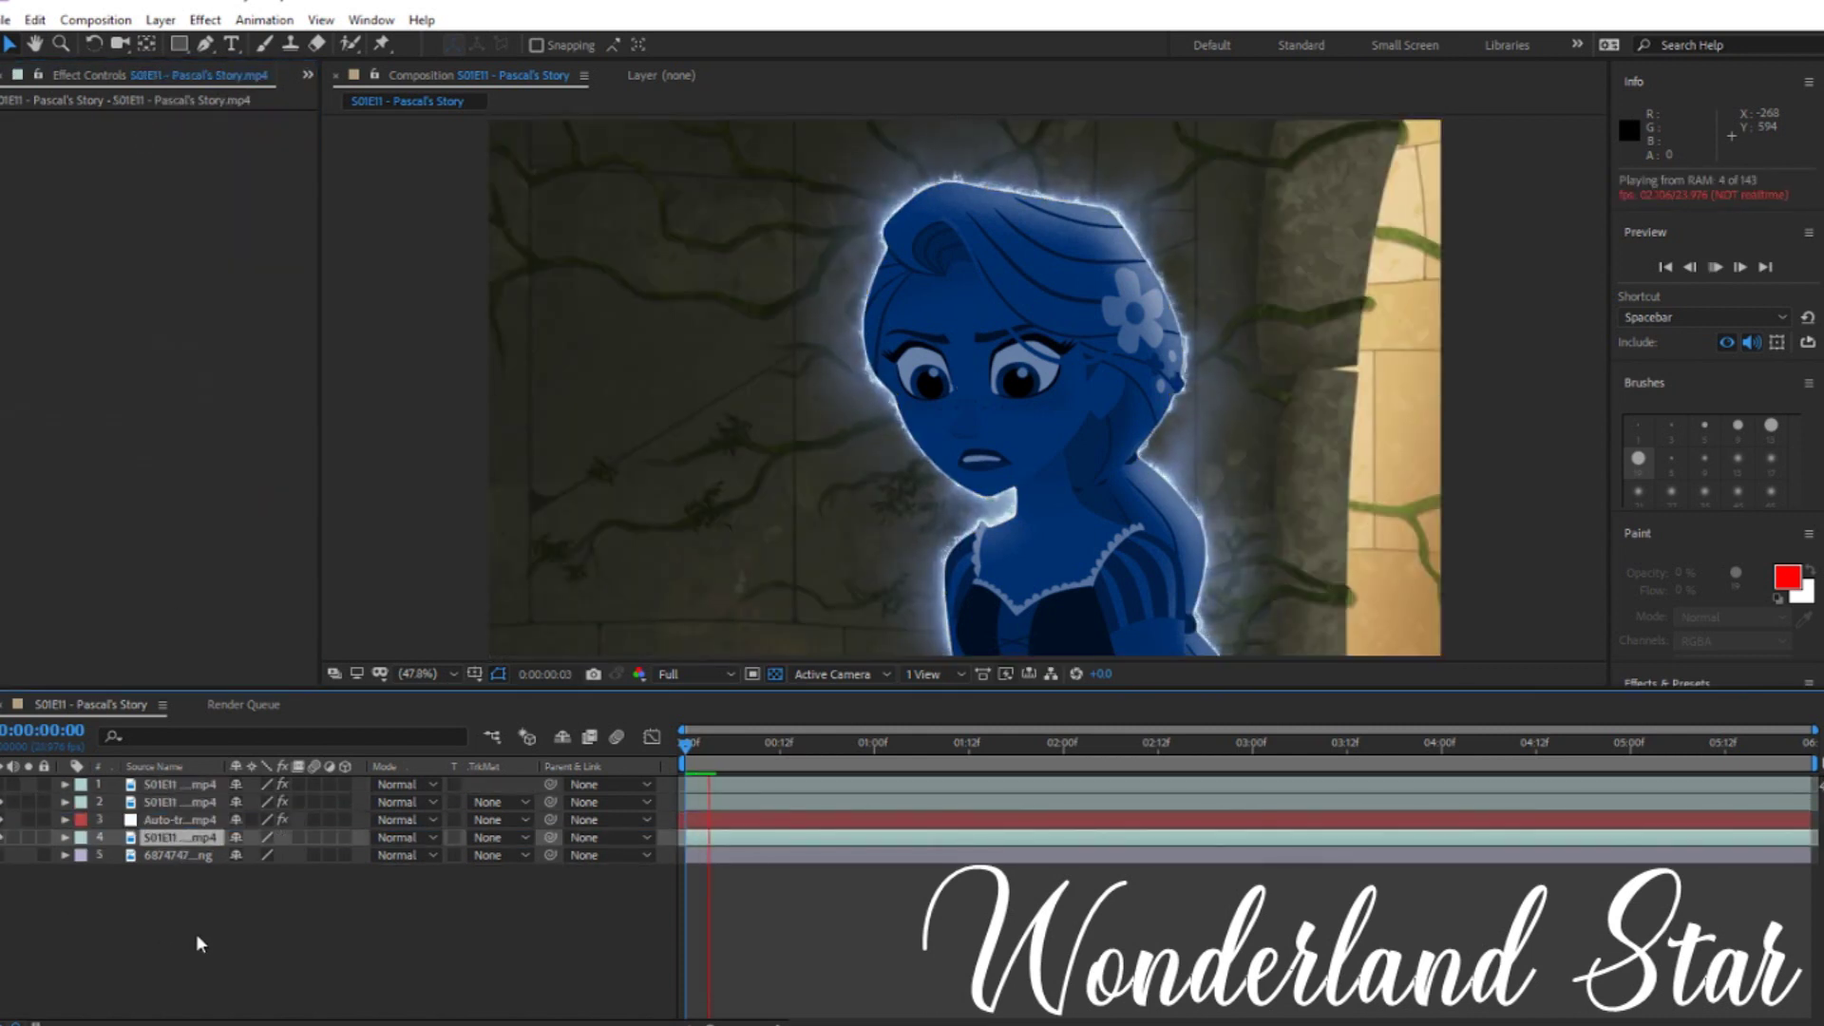